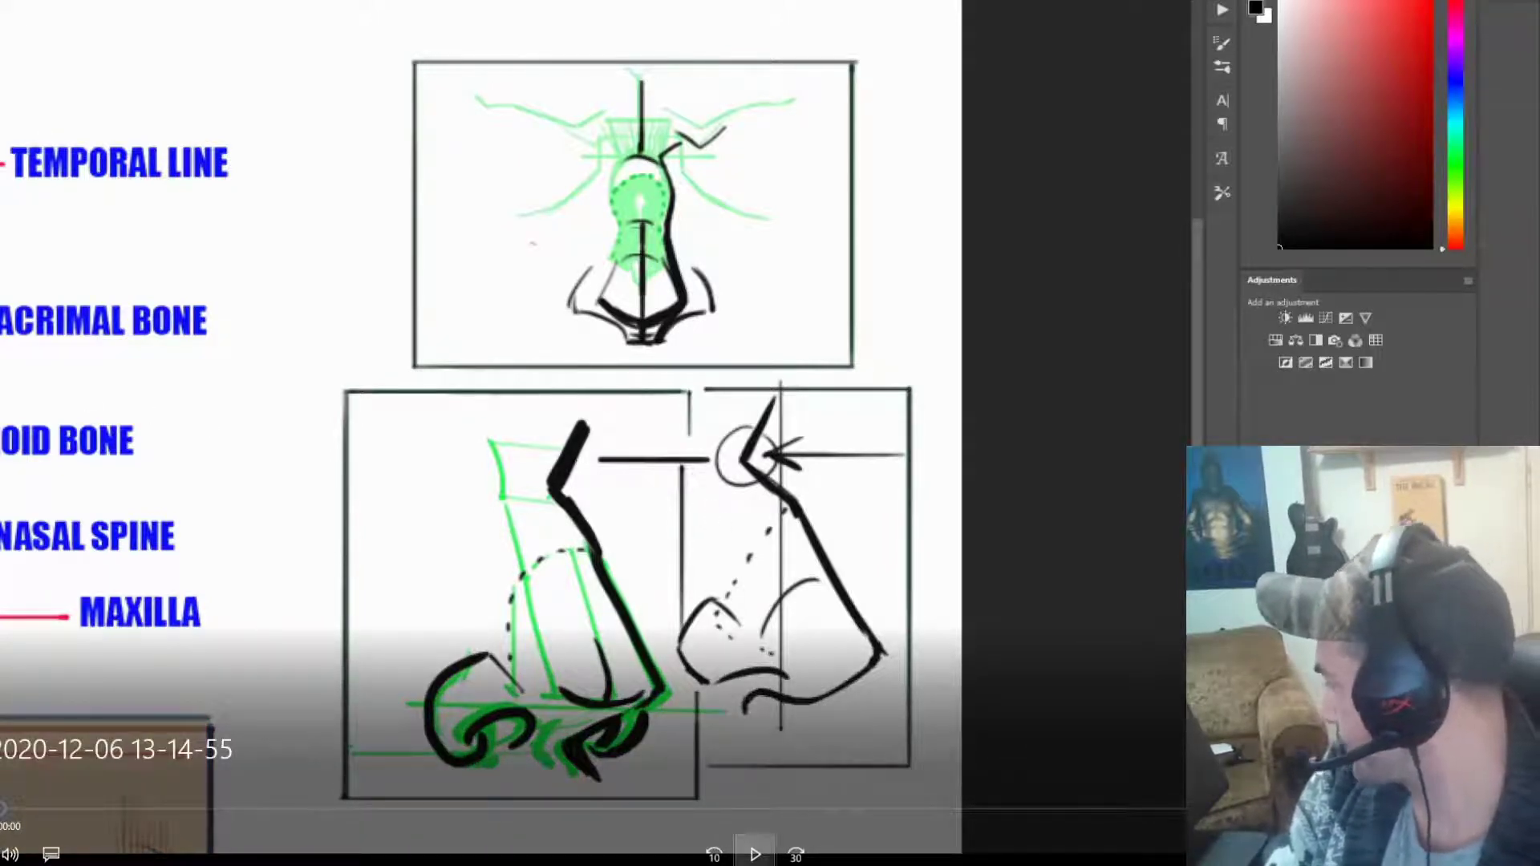
# Step: Play the drawing demo briefly and pause on the front-view nose diagram with green skull construction
pyautogui.click(755, 854)
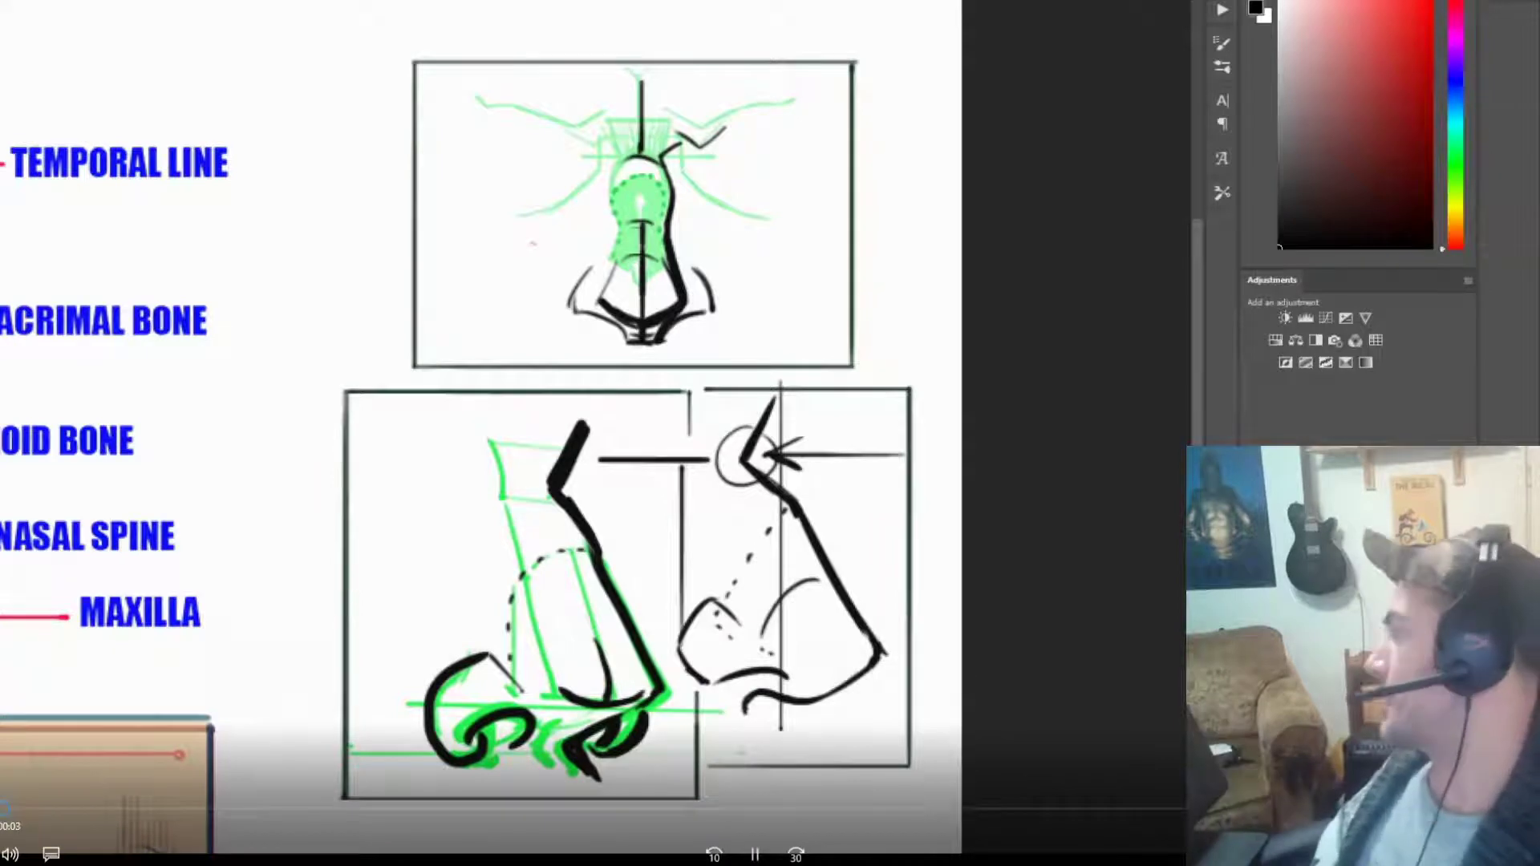
pyautogui.press('space')
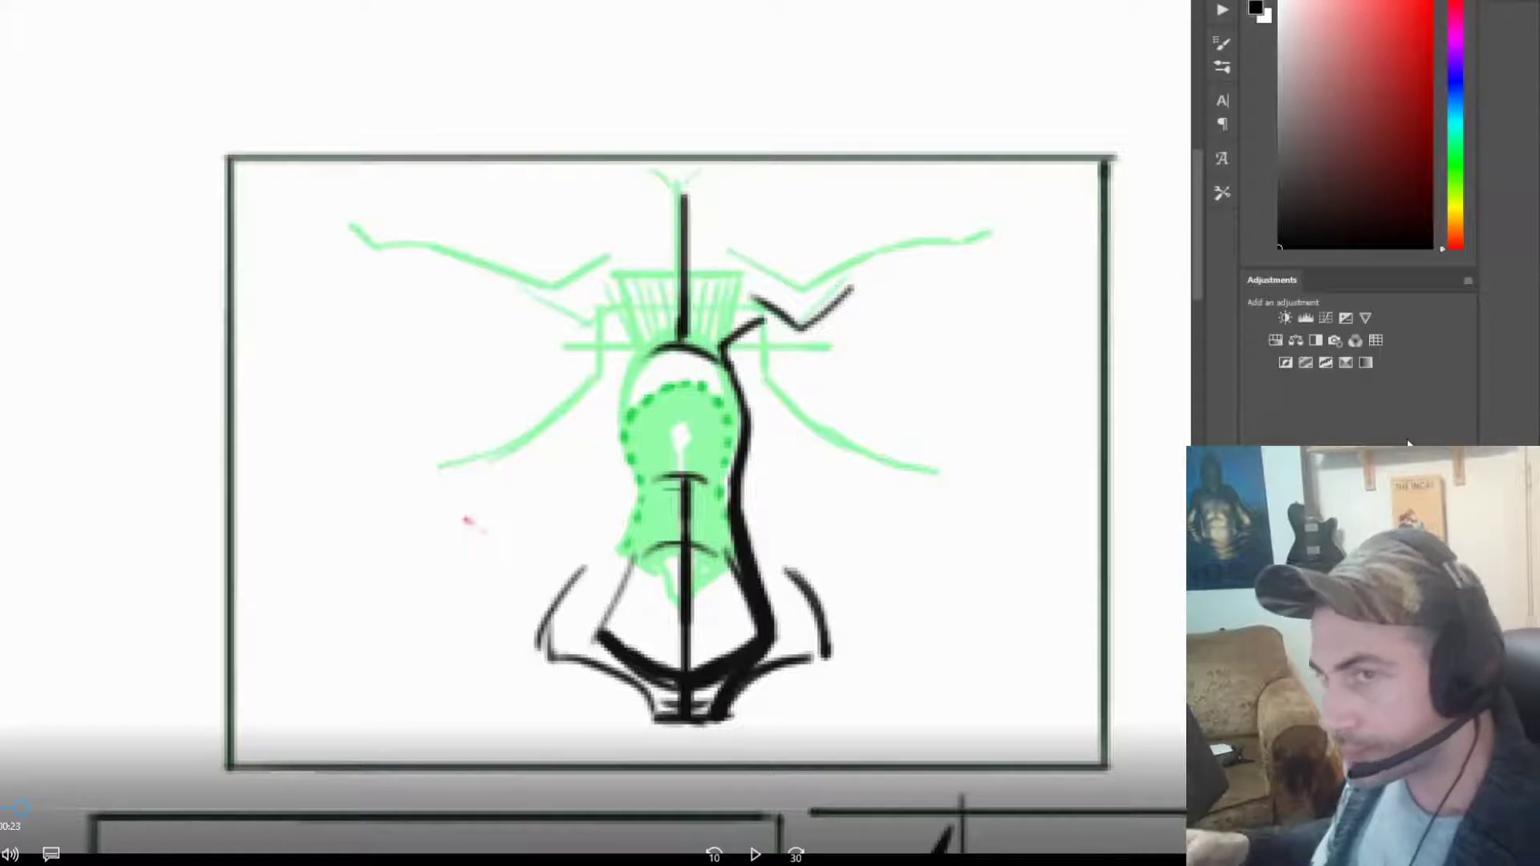
# Step: Trace the front-view nose's sides, bridge and tip in red, with a horizontal brow line
pyautogui.moveTo(759, 818)
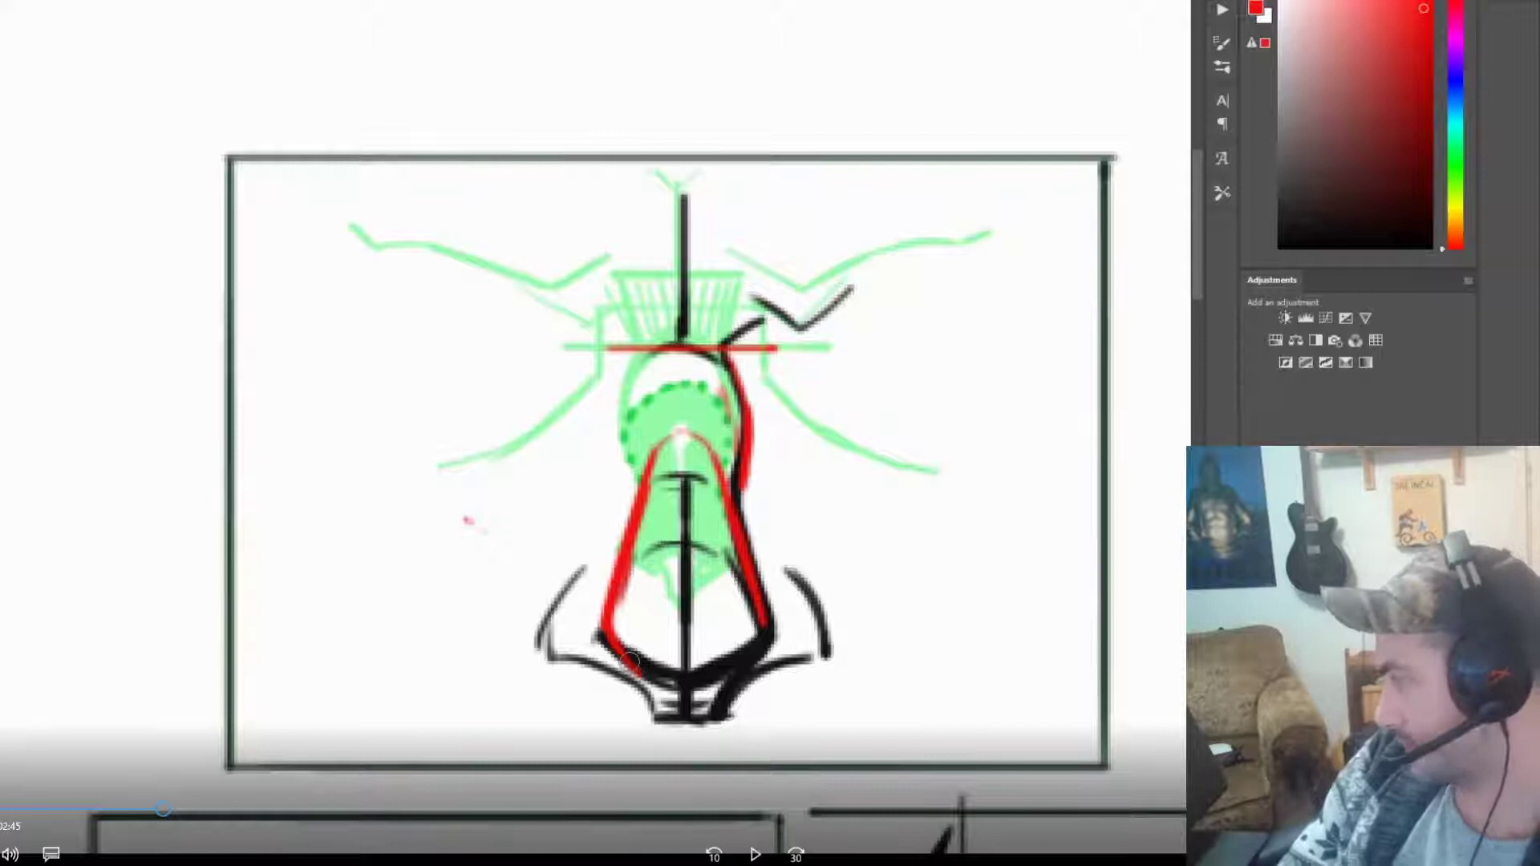
# Step: Draw a red centre line into a nostril wing and number the nose halves 1 and 2
pyautogui.press('space')
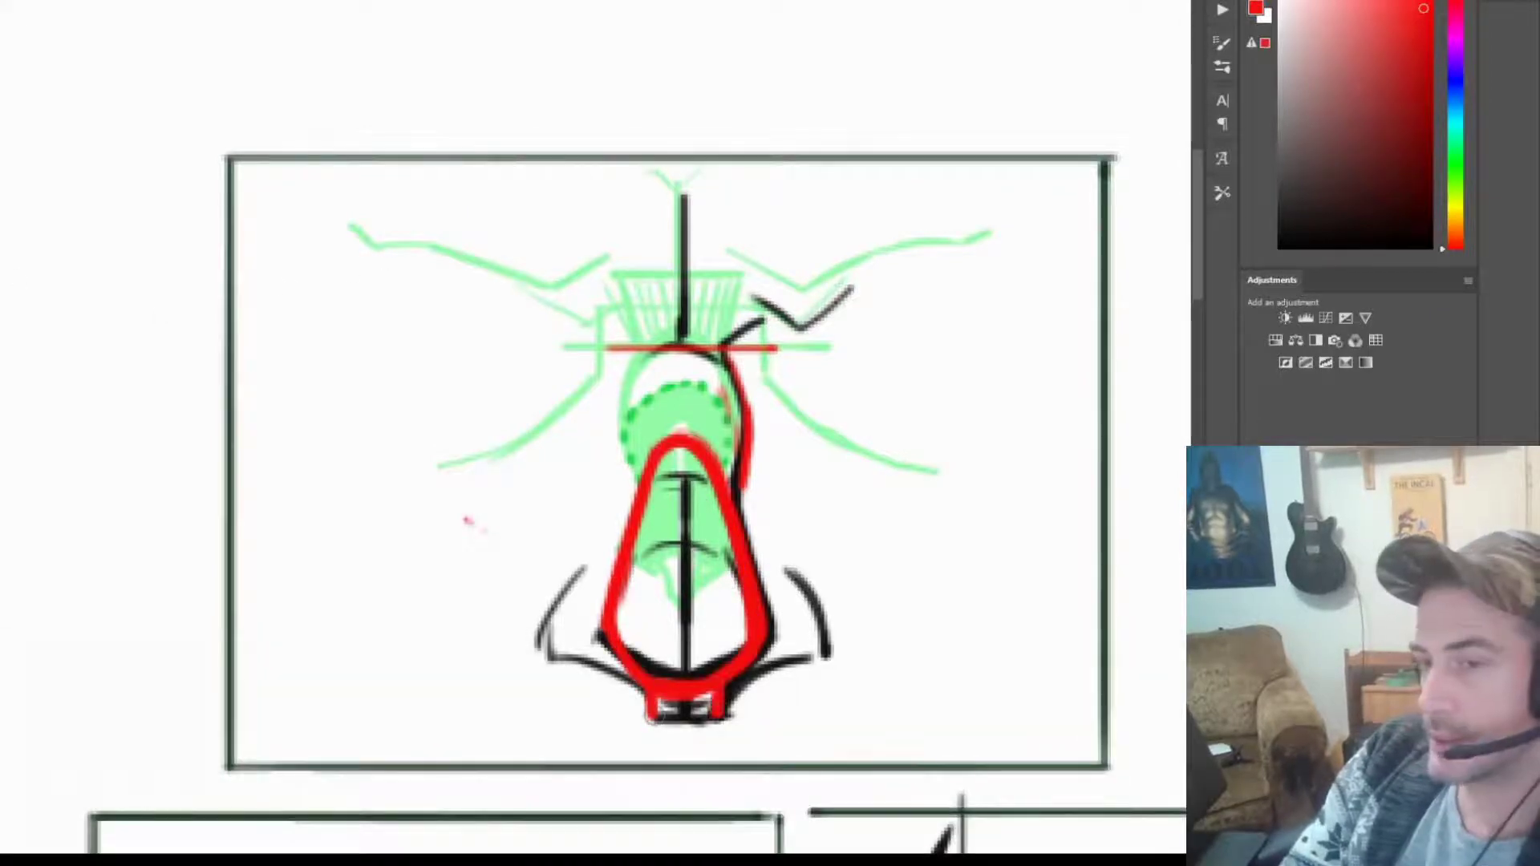
pyautogui.press('space')
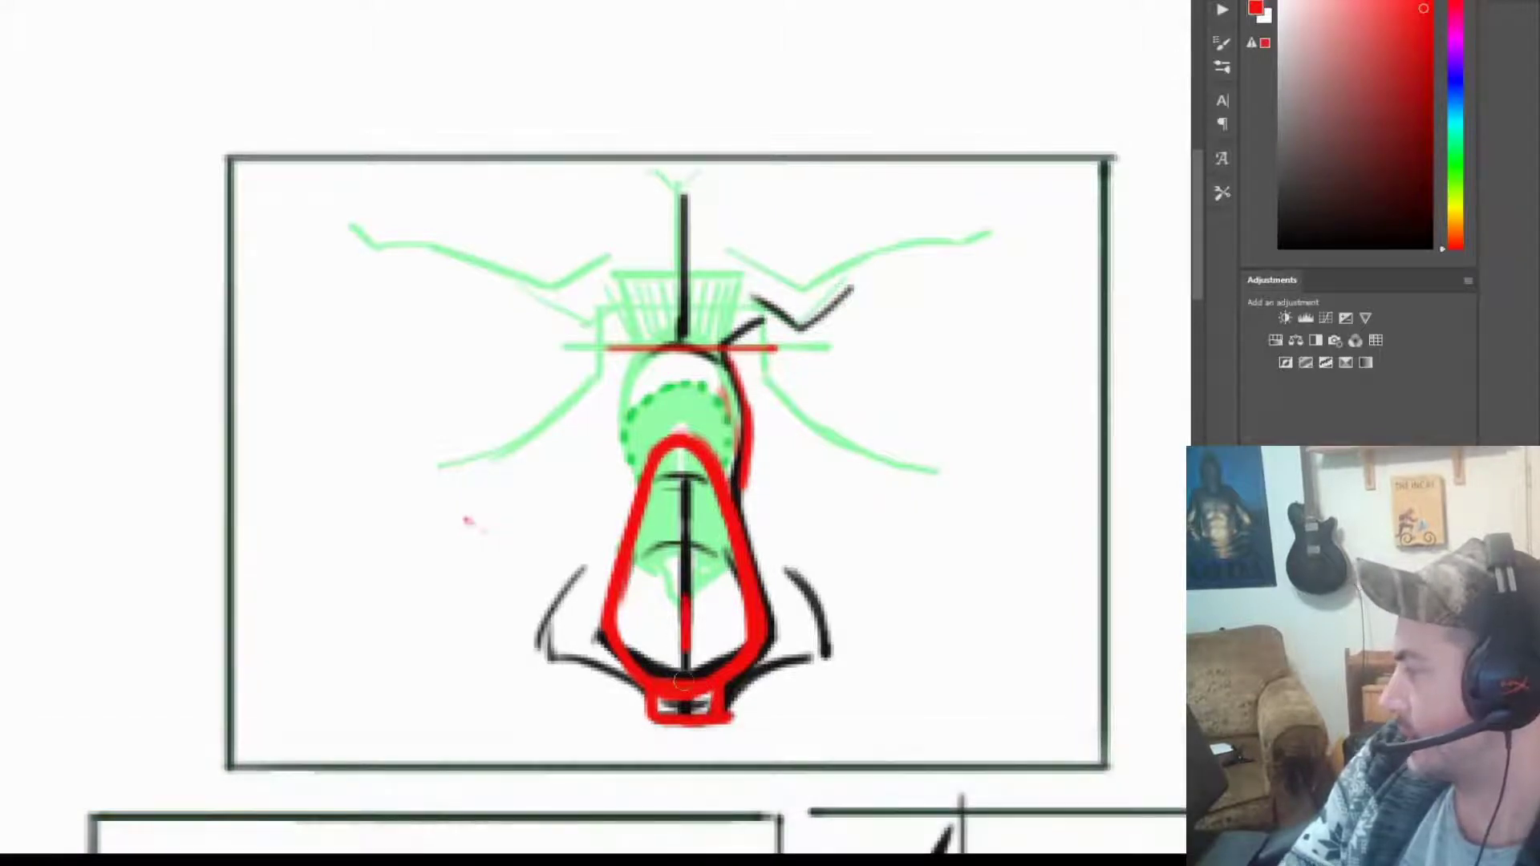
pyautogui.moveTo(682, 681)
pyautogui.mouseDown()
pyautogui.moveTo(686, 582)
pyautogui.moveTo(646, 548)
pyautogui.moveTo(623, 660)
pyautogui.mouseUp()
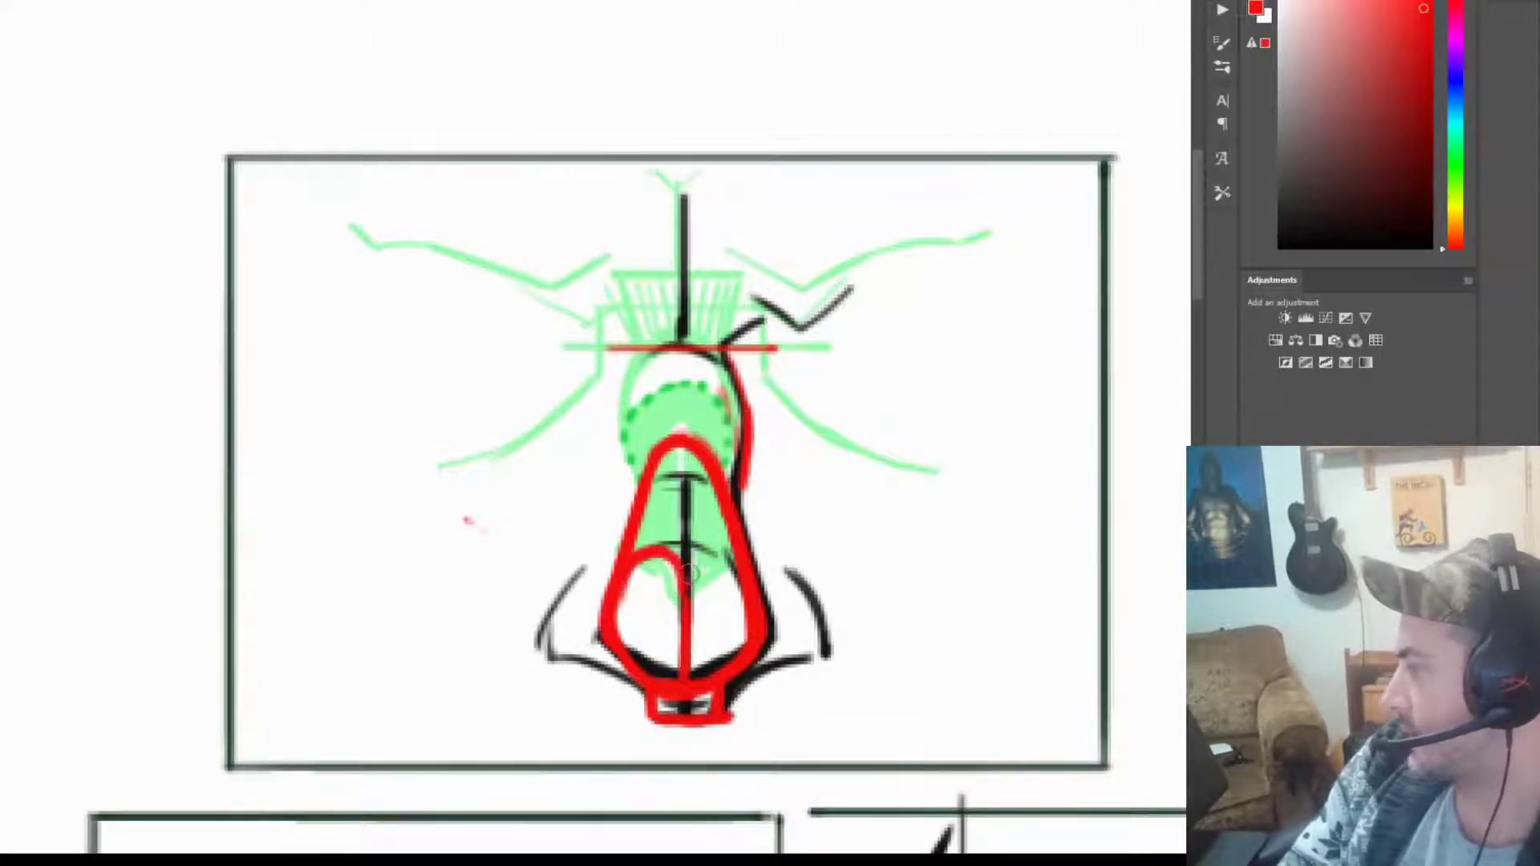
pyautogui.moveTo(1179, 59)
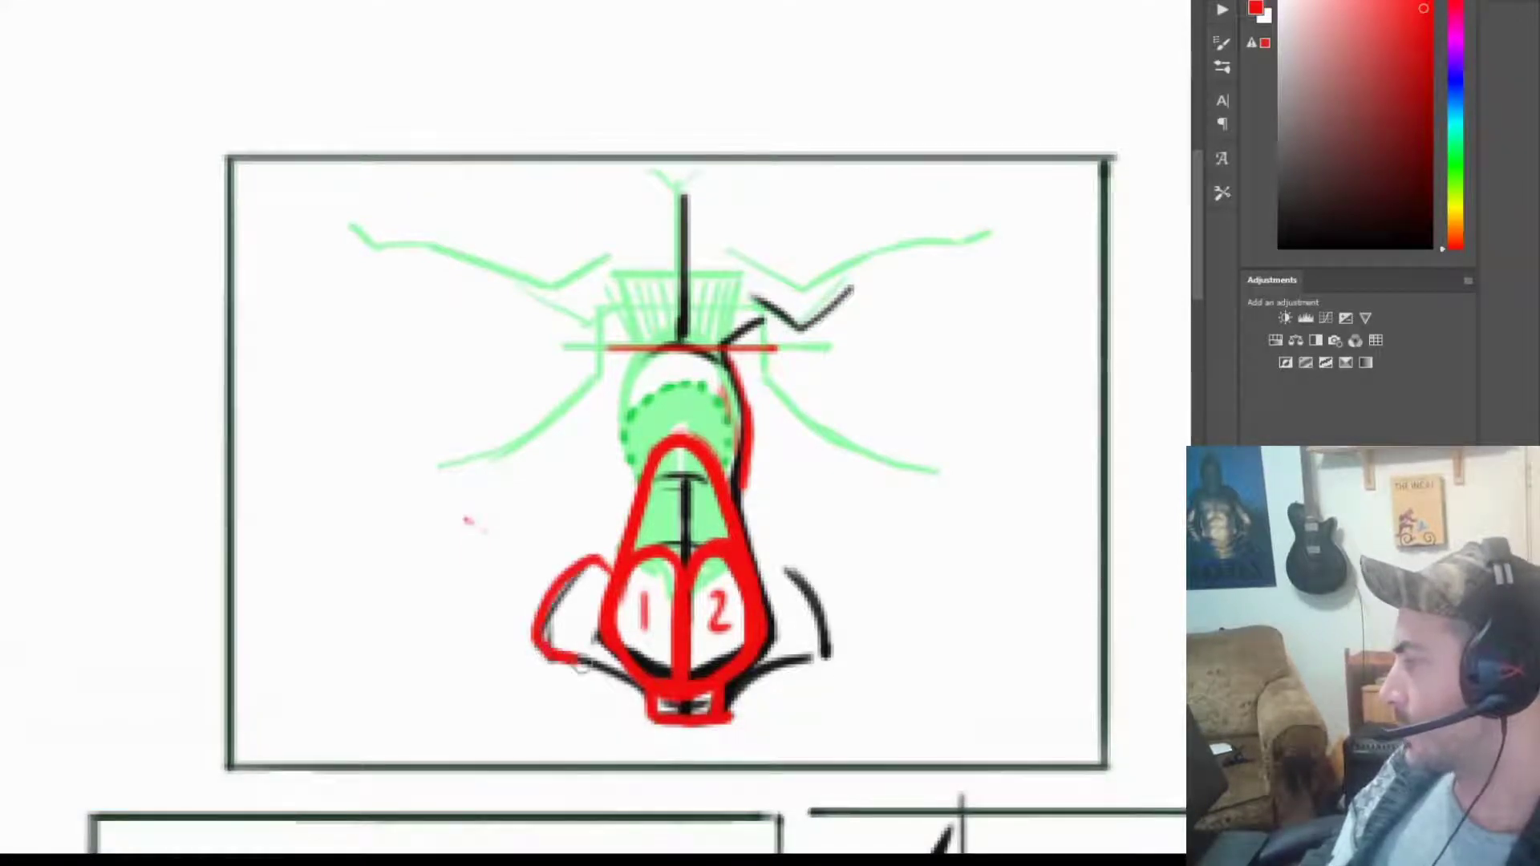
# Step: Pause the demo and undo the red Lateral Sepital Cartilage label
pyautogui.press('space')
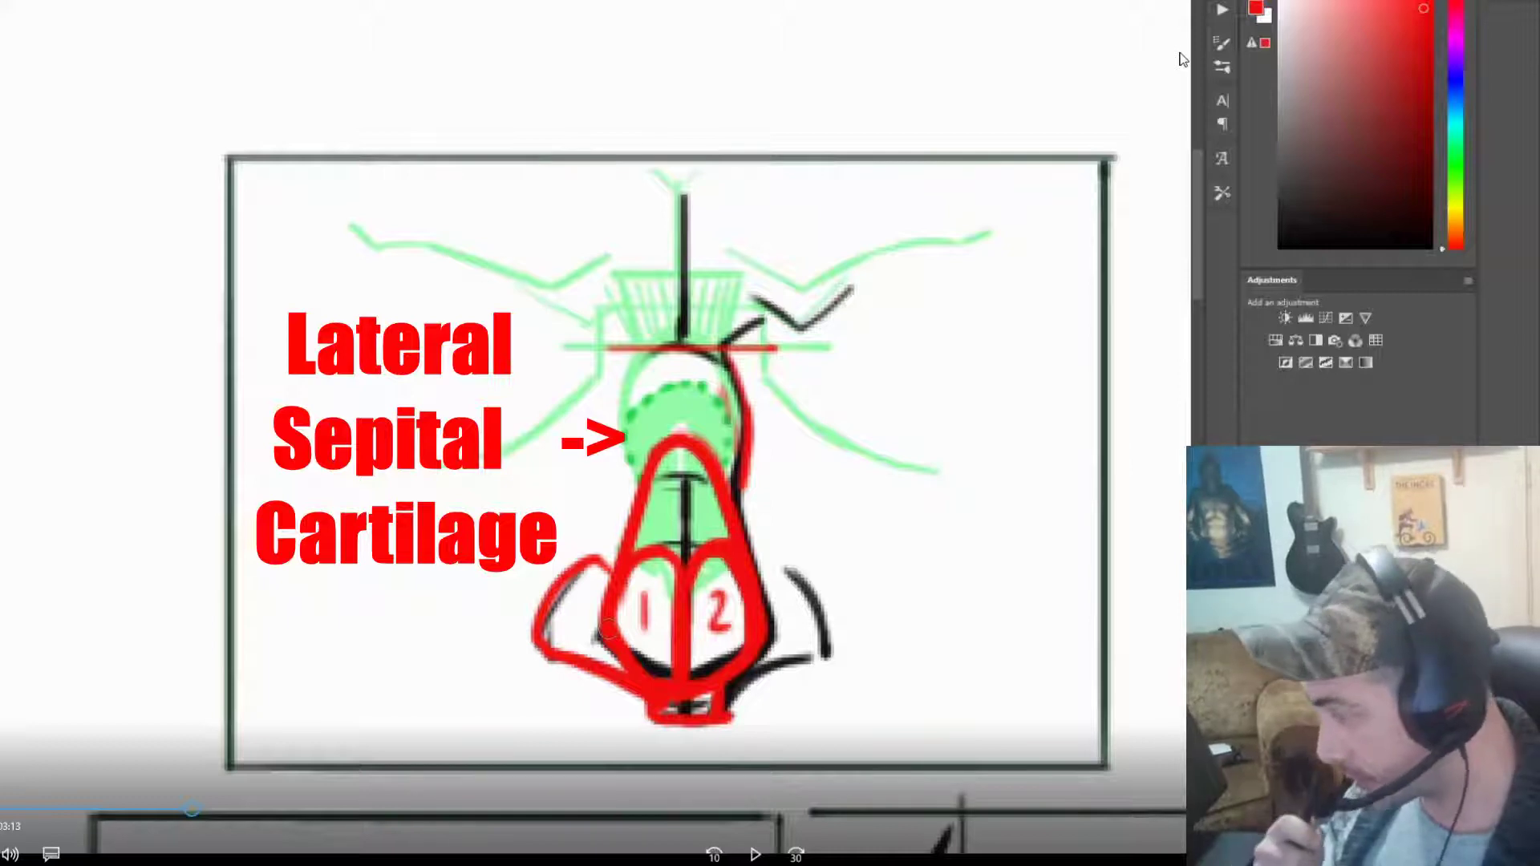
pyautogui.hotkey('ctrl', 'z')
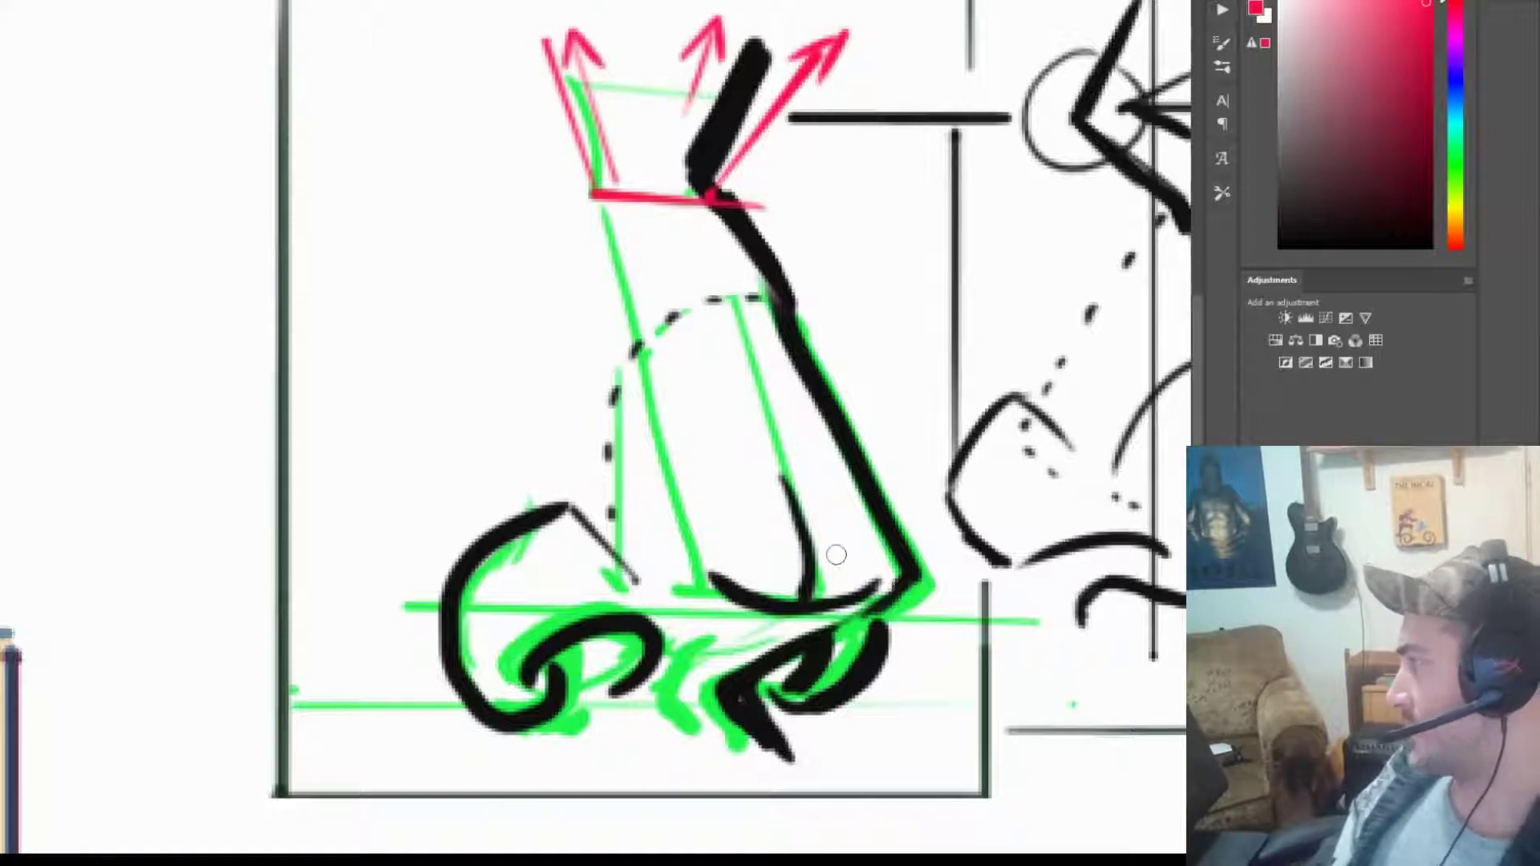
# Step: Remove the red arrows and draw red arcs over the side-view nose's bridge
pyautogui.hotkey('ctrl', 'z')
pyautogui.hotkey('ctrl', 'z')
pyautogui.hotkey('ctrl', 'z')
pyautogui.hotkey('ctrl', 'z')
pyautogui.hotkey('ctrl', 'z')
pyautogui.hotkey('ctrl', 'z')
pyautogui.hotkey('ctrl', 'z')
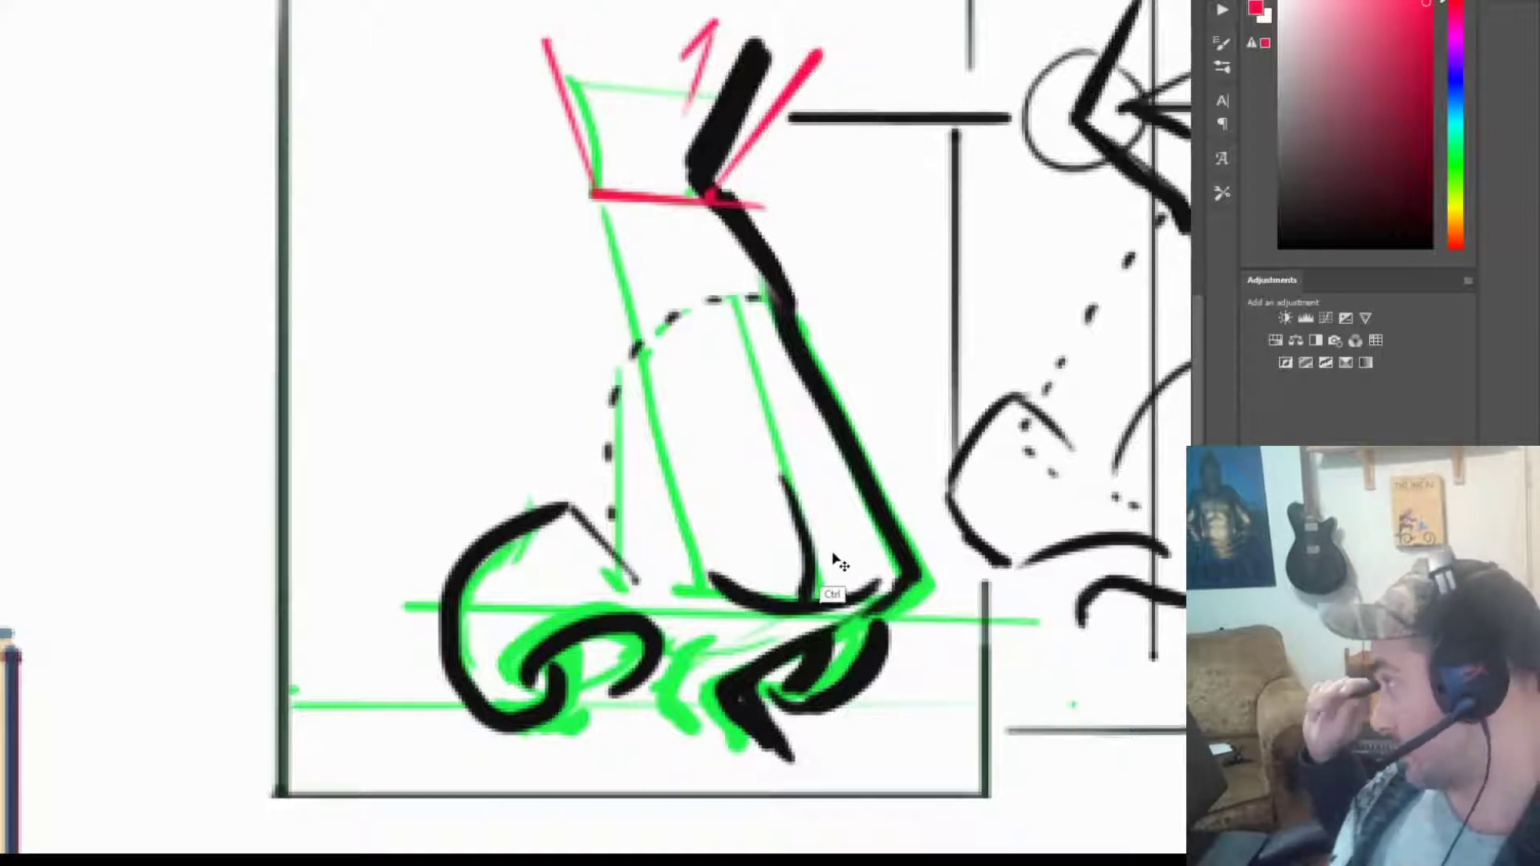
pyautogui.hotkey('ctrl', 'z')
pyautogui.hotkey('ctrl', 'z')
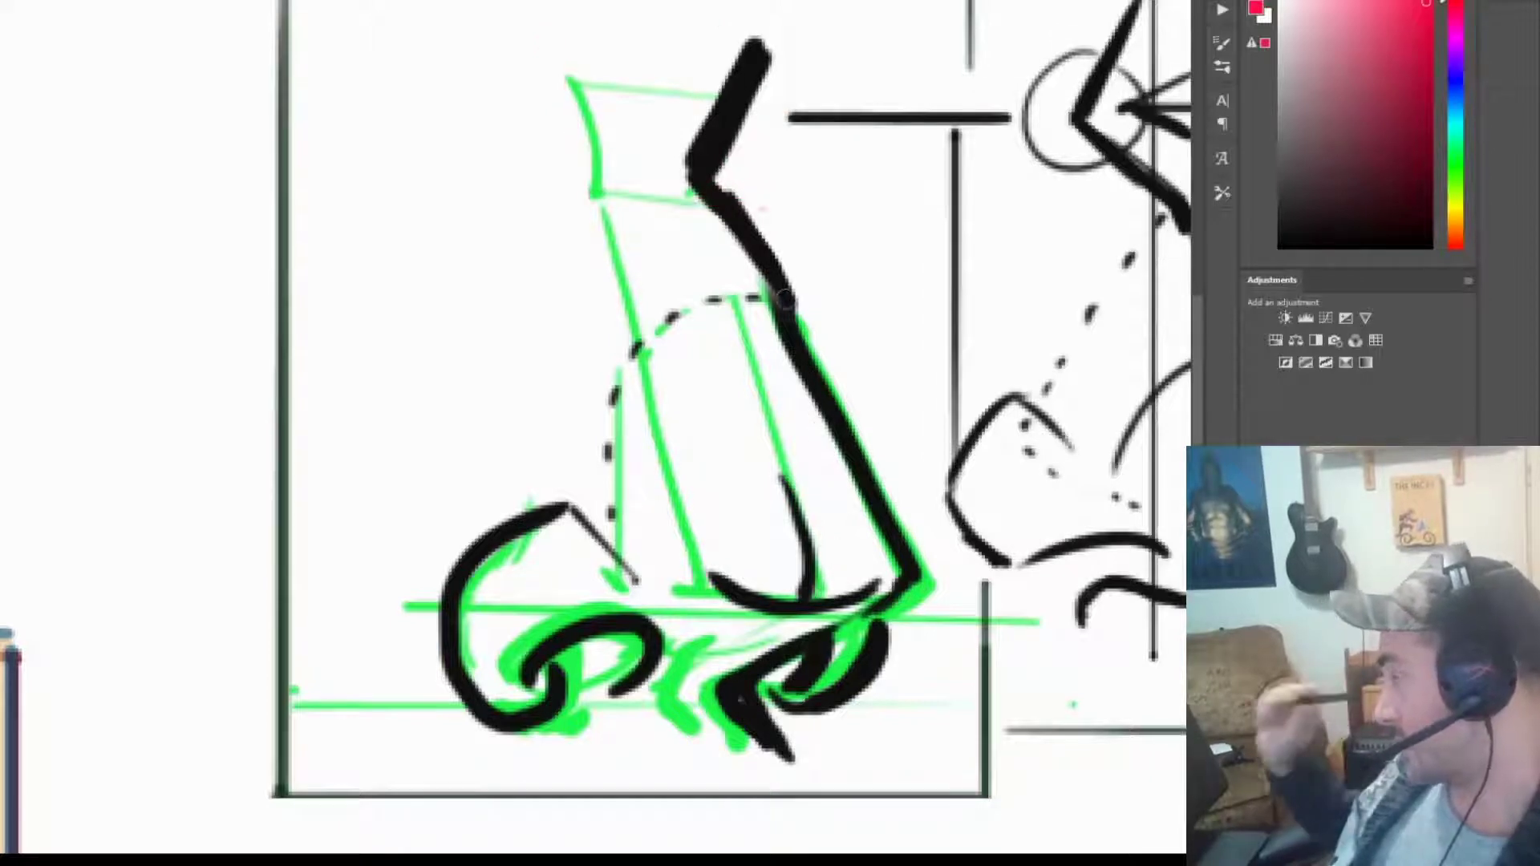
pyautogui.moveTo(788, 315); pyautogui.dragTo(674, 314)
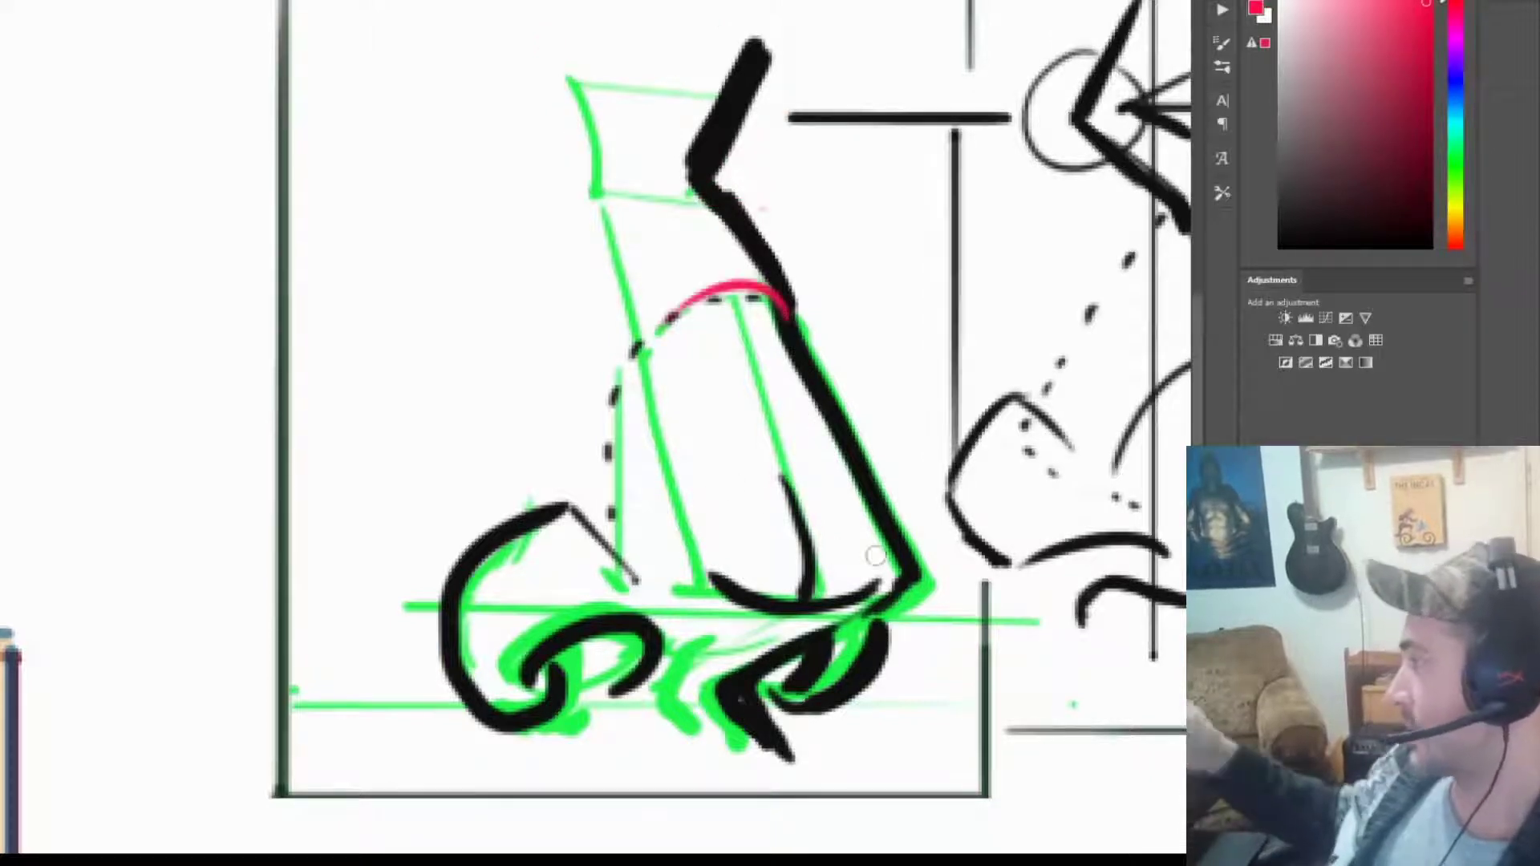
pyautogui.moveTo(714, 204); pyautogui.dragTo(562, 227)
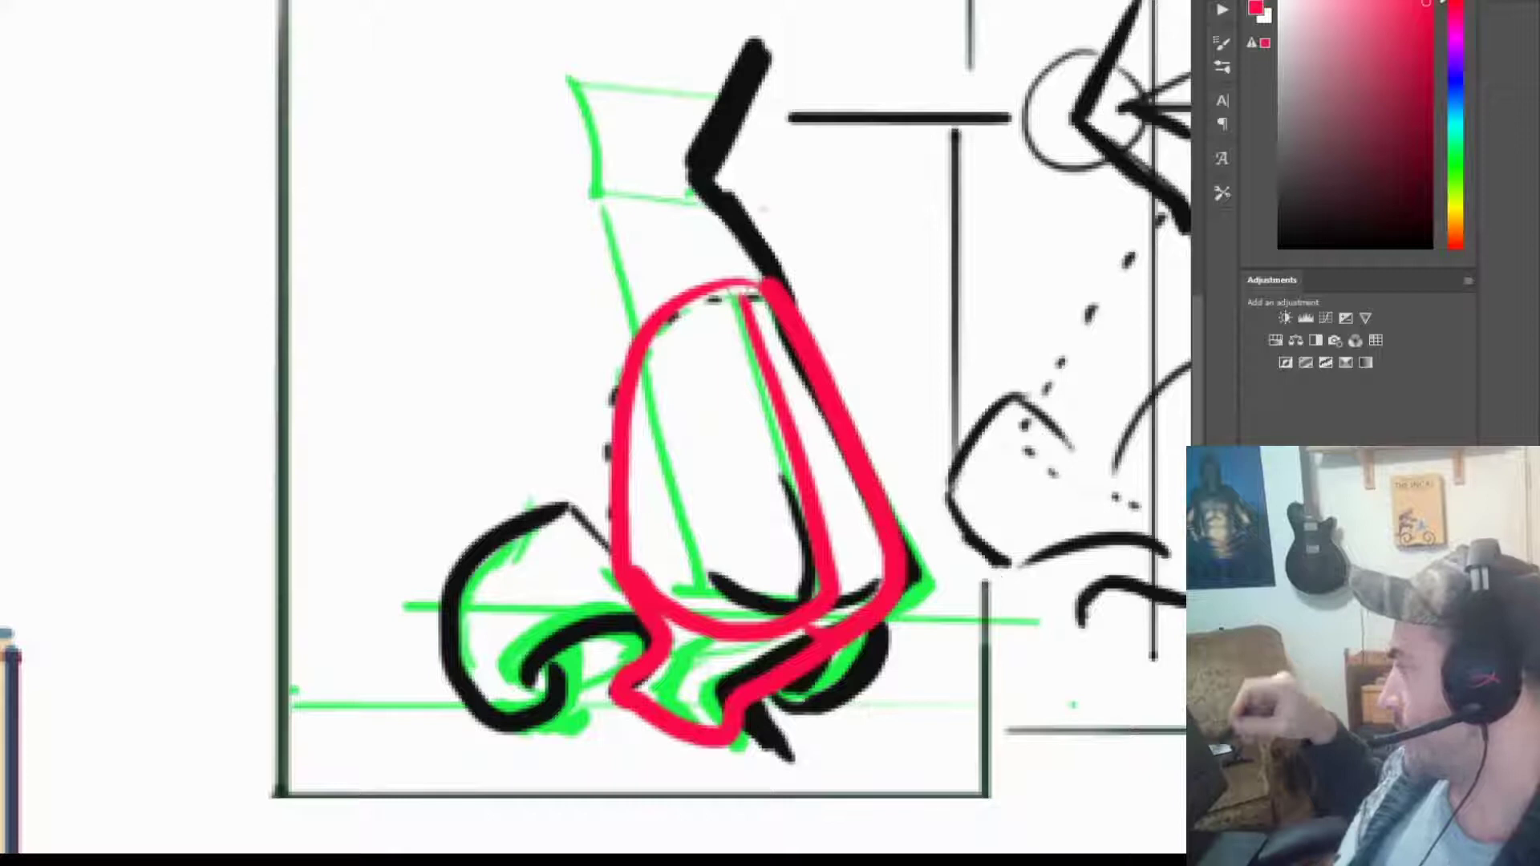
# Step: Number the nose's front and side planes 1 and 2, add a diagonal stroke, then undo them
pyautogui.moveTo(719, 446); pyautogui.dragTo(723, 520)
pyautogui.moveTo(834, 475); pyautogui.dragTo(865, 523)
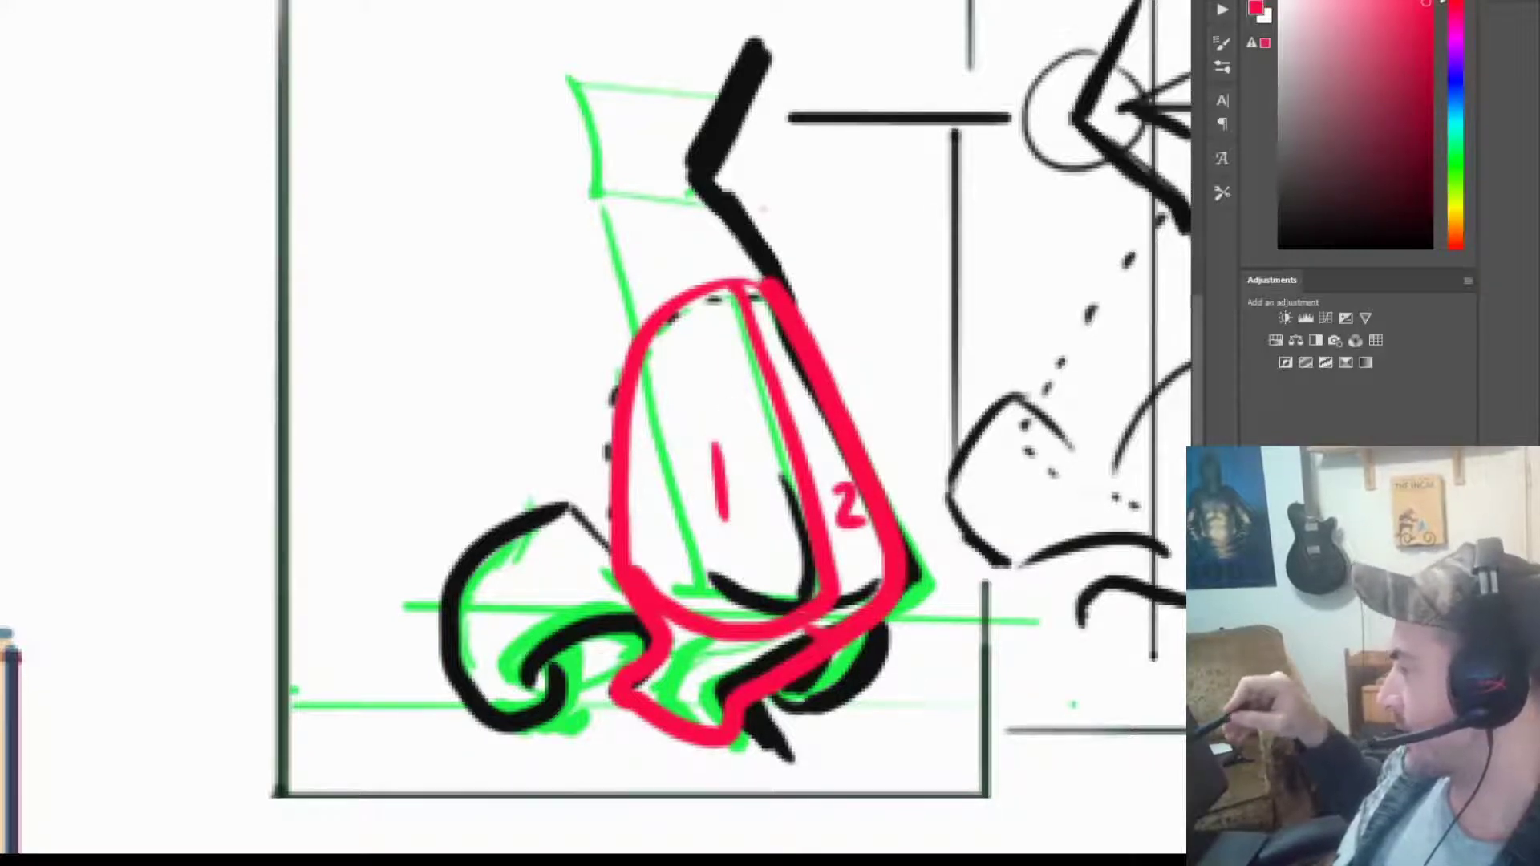
pyautogui.moveTo(802, 630); pyautogui.dragTo(667, 712)
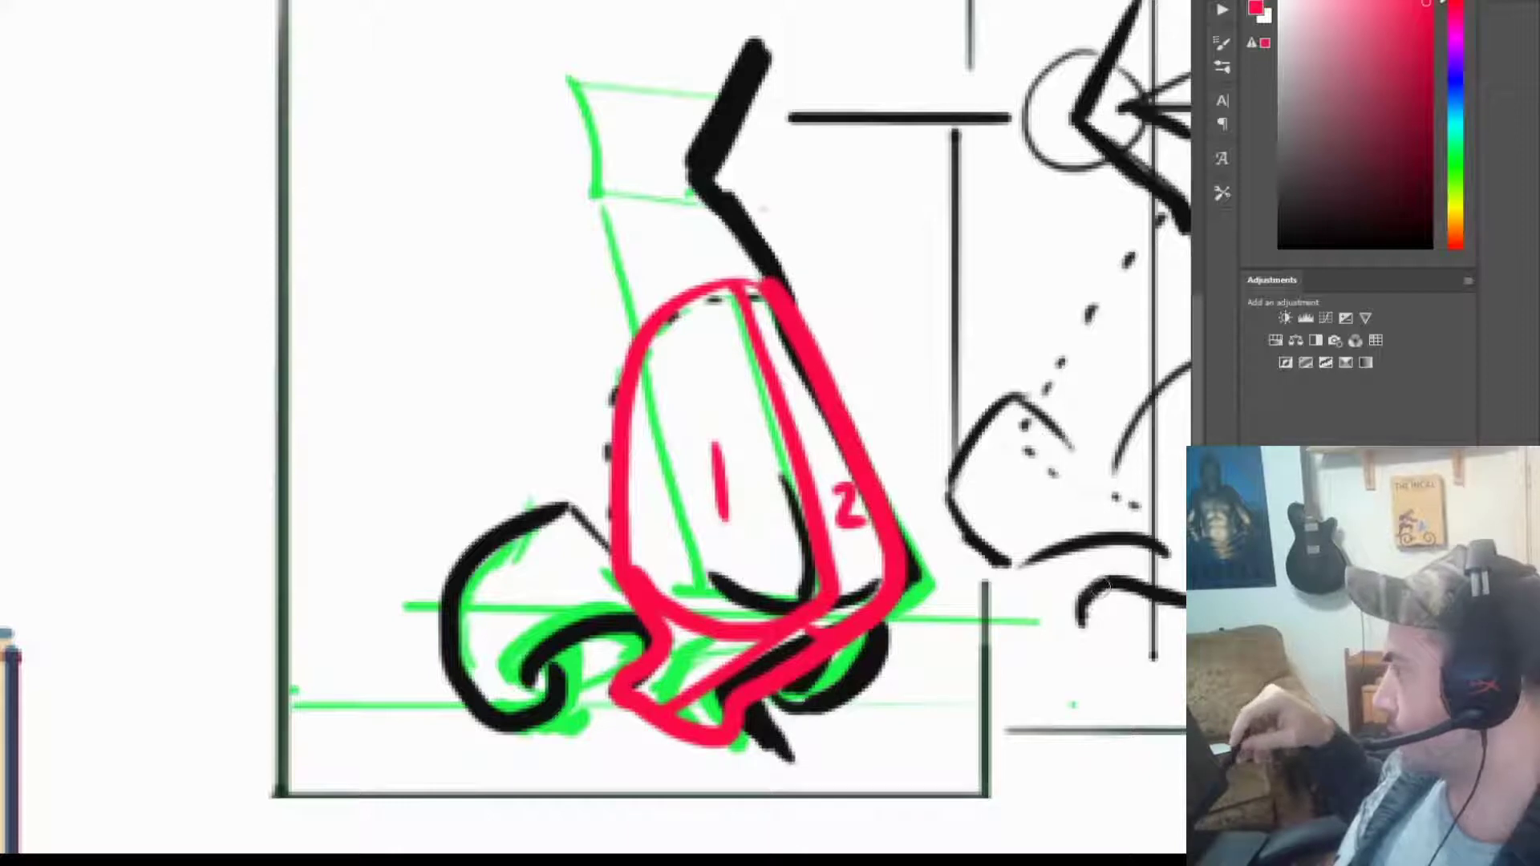
pyautogui.hotkey('ctrl', 'z')
pyautogui.hotkey('ctrl', 'z')
pyautogui.hotkey('ctrl', 'z')
pyautogui.hotkey('ctrl', 'z')
pyautogui.hotkey('ctrl', 'z')
pyautogui.hotkey('ctrl', 'z')
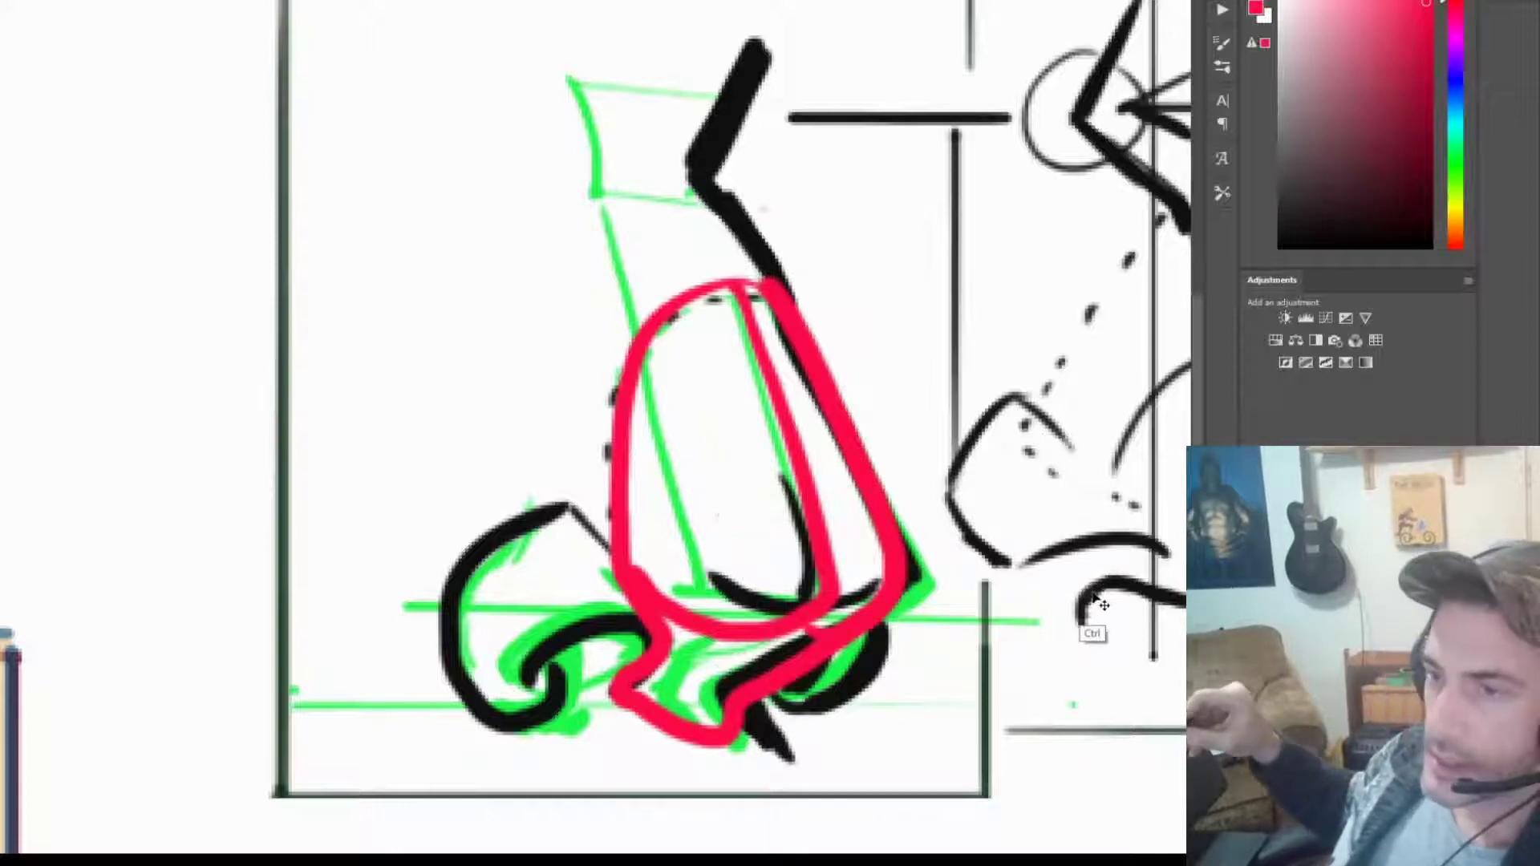
# Step: Trace the nostril wing in red with a dotted line and dot, then undo those marks
pyautogui.moveTo(1181, 58)
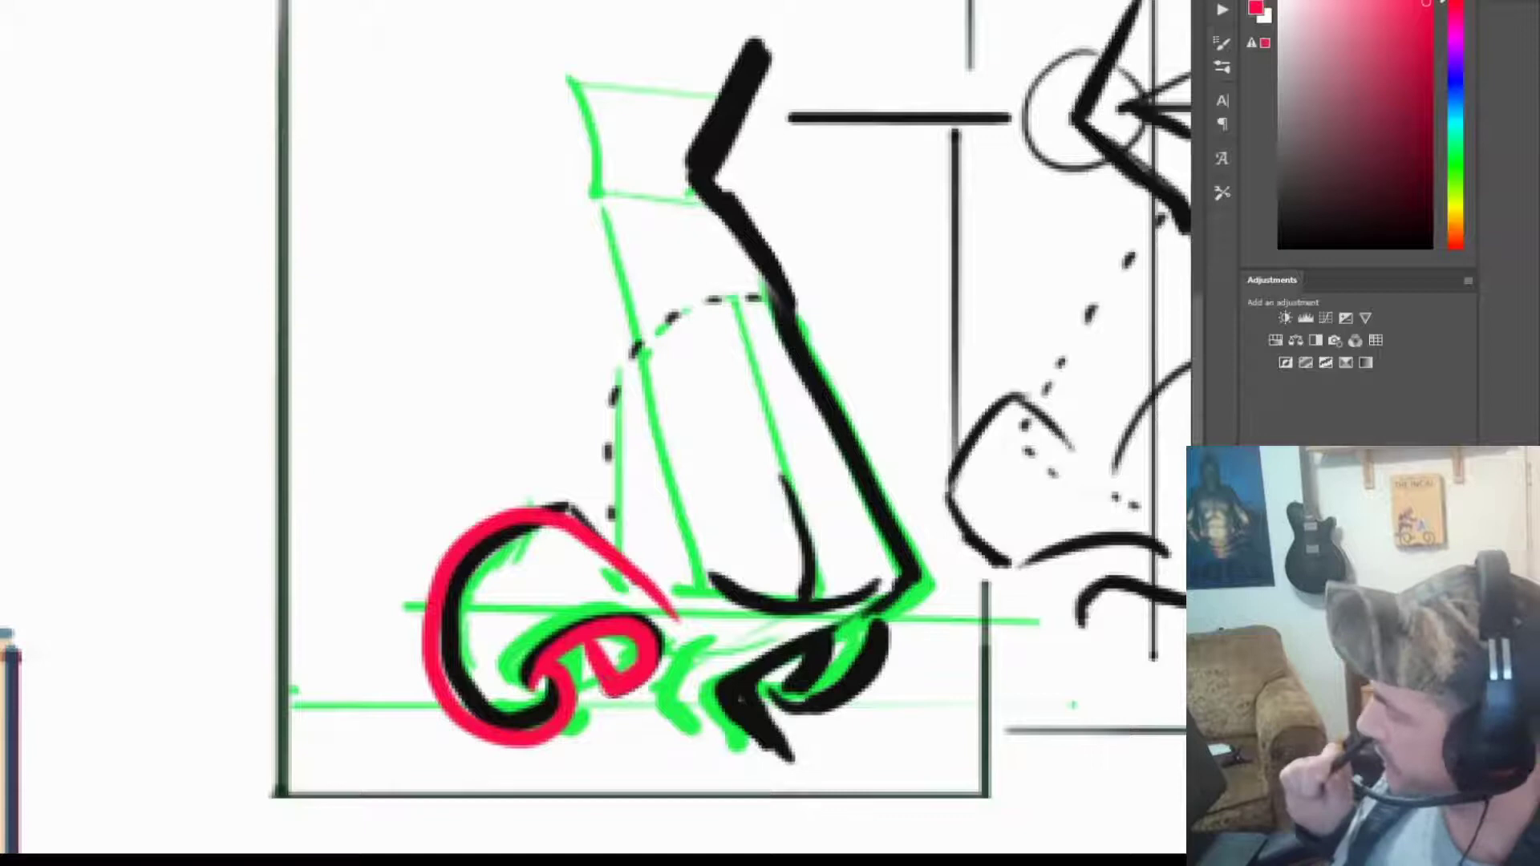
pyautogui.moveTo(622, 691)
pyautogui.mouseDown()
pyautogui.moveTo(687, 730)
pyautogui.moveTo(895, 600)
pyautogui.mouseUp()
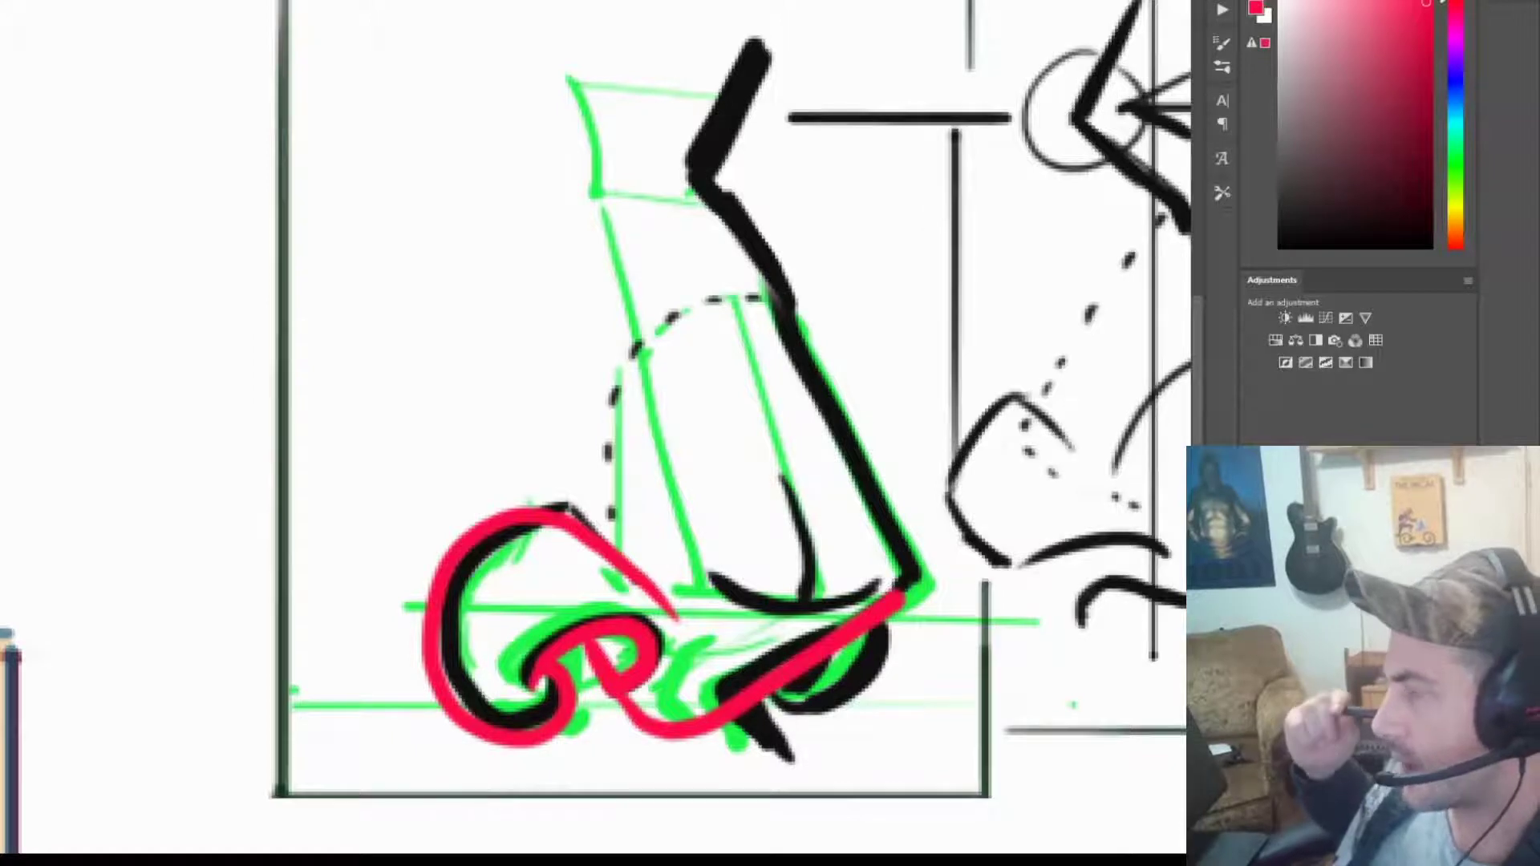
pyautogui.moveTo(557, 600); pyautogui.dragTo(528, 554)
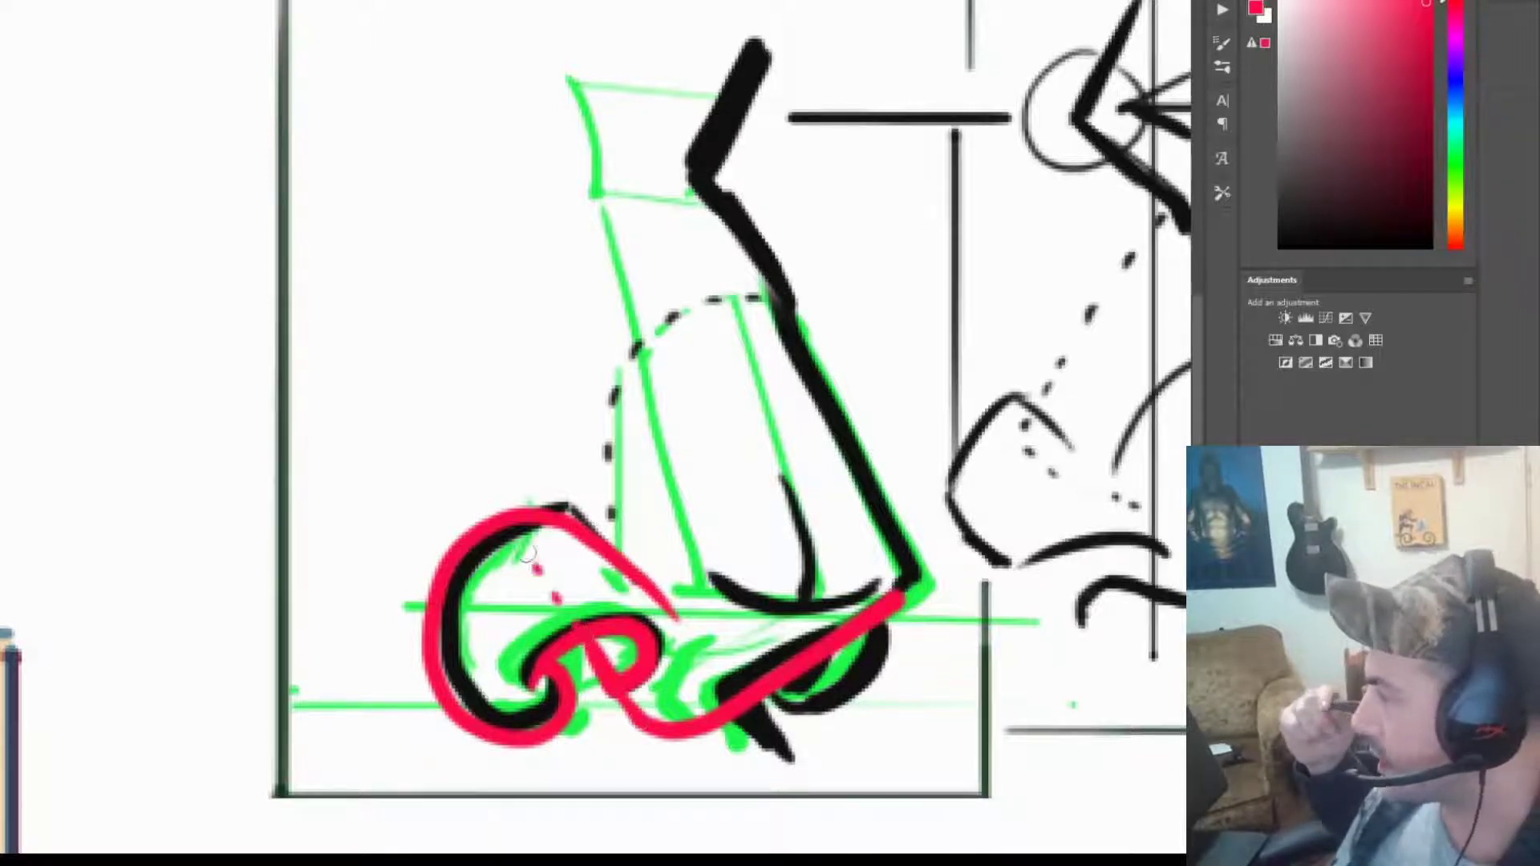
pyautogui.click(482, 482)
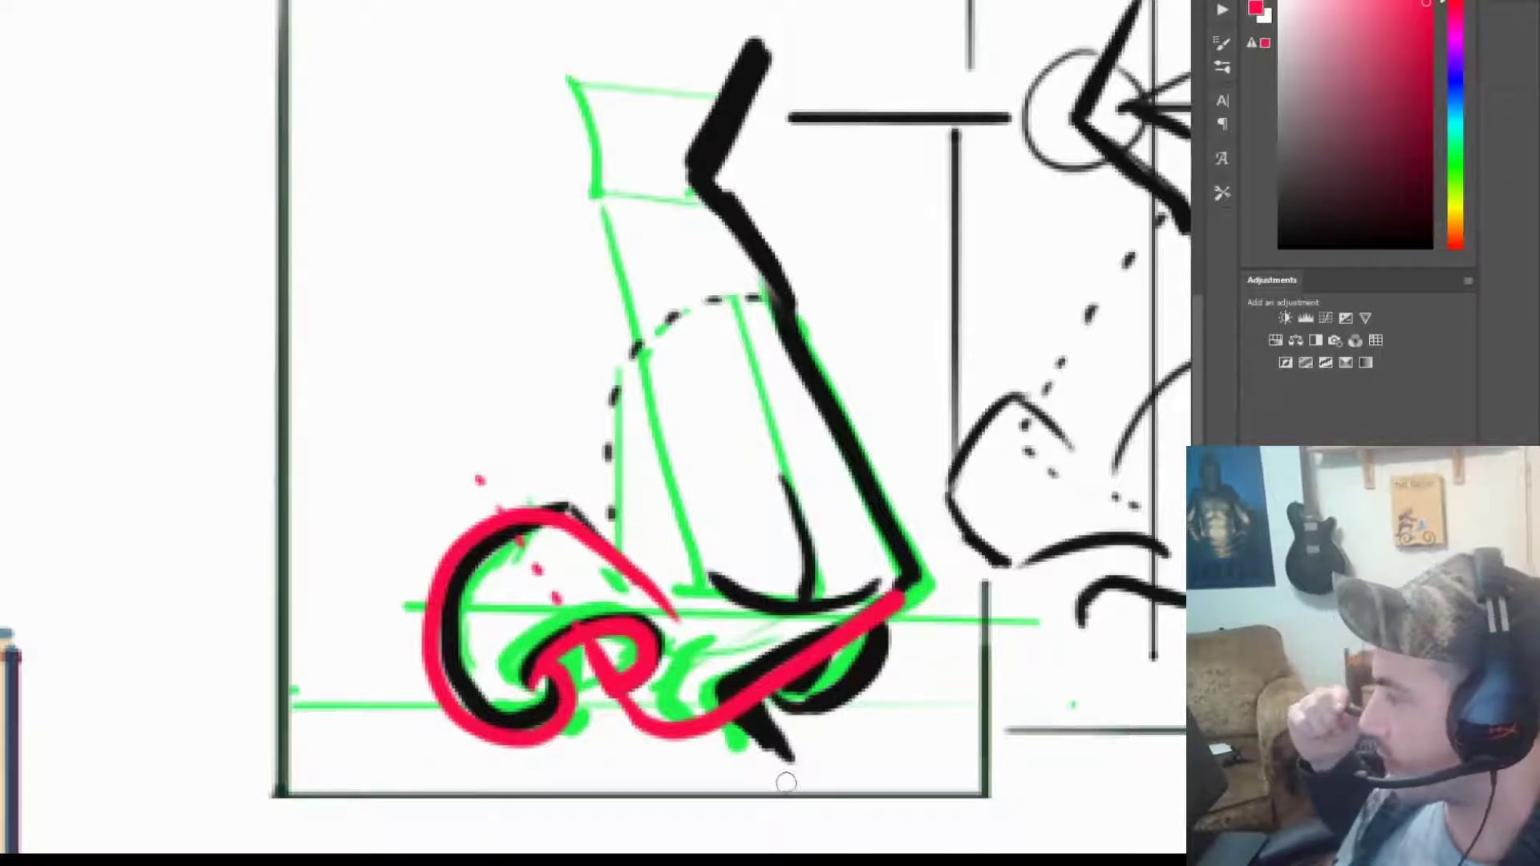
pyautogui.hotkey('ctrl', 'z')
pyautogui.hotkey('ctrl', 'z')
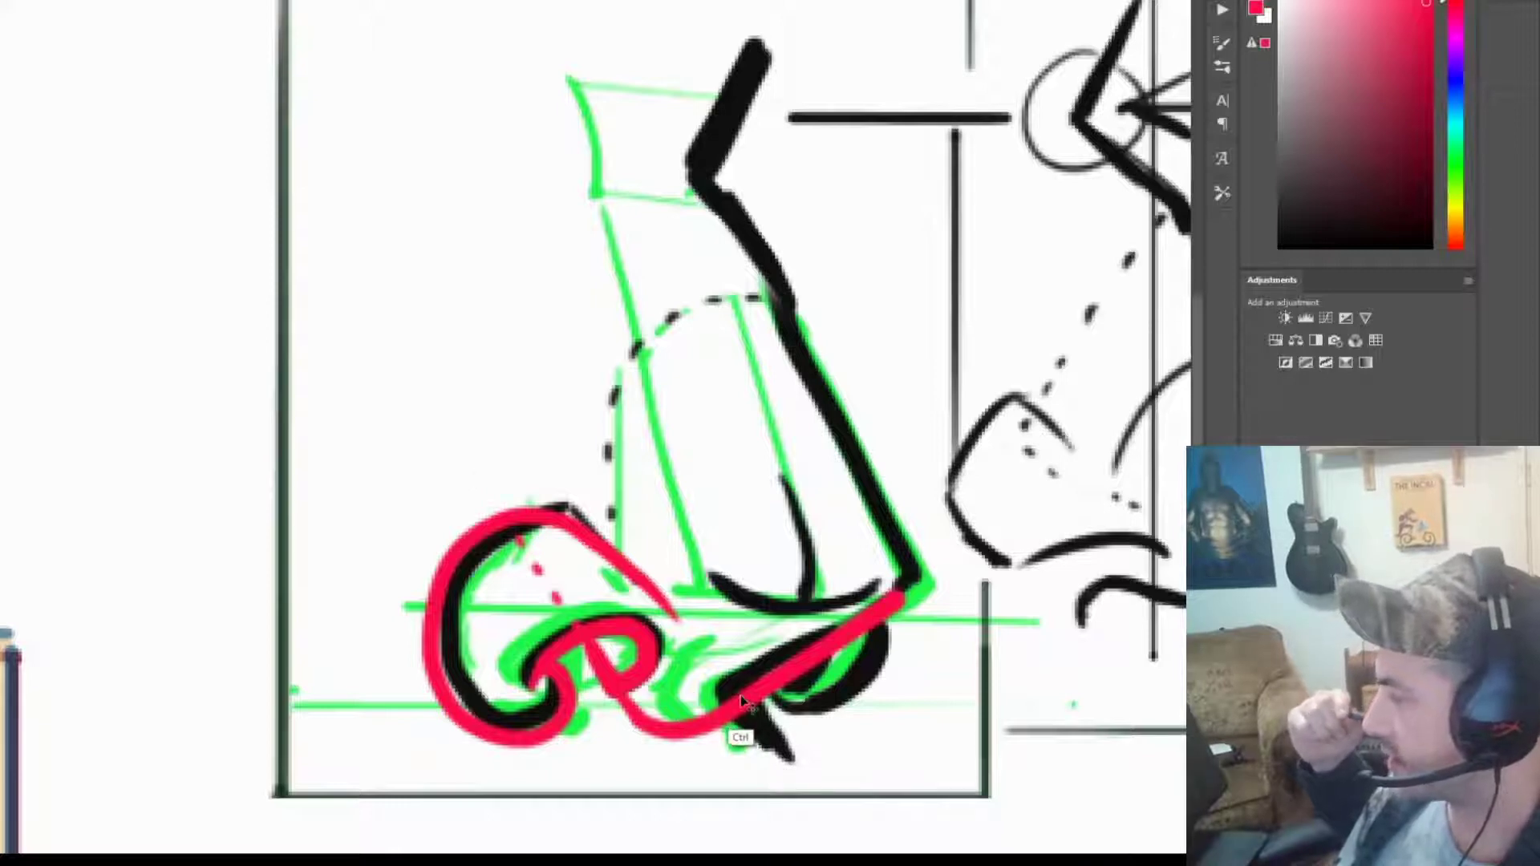
pyautogui.hotkey('ctrl', 'z')
pyautogui.hotkey('ctrl', 'z')
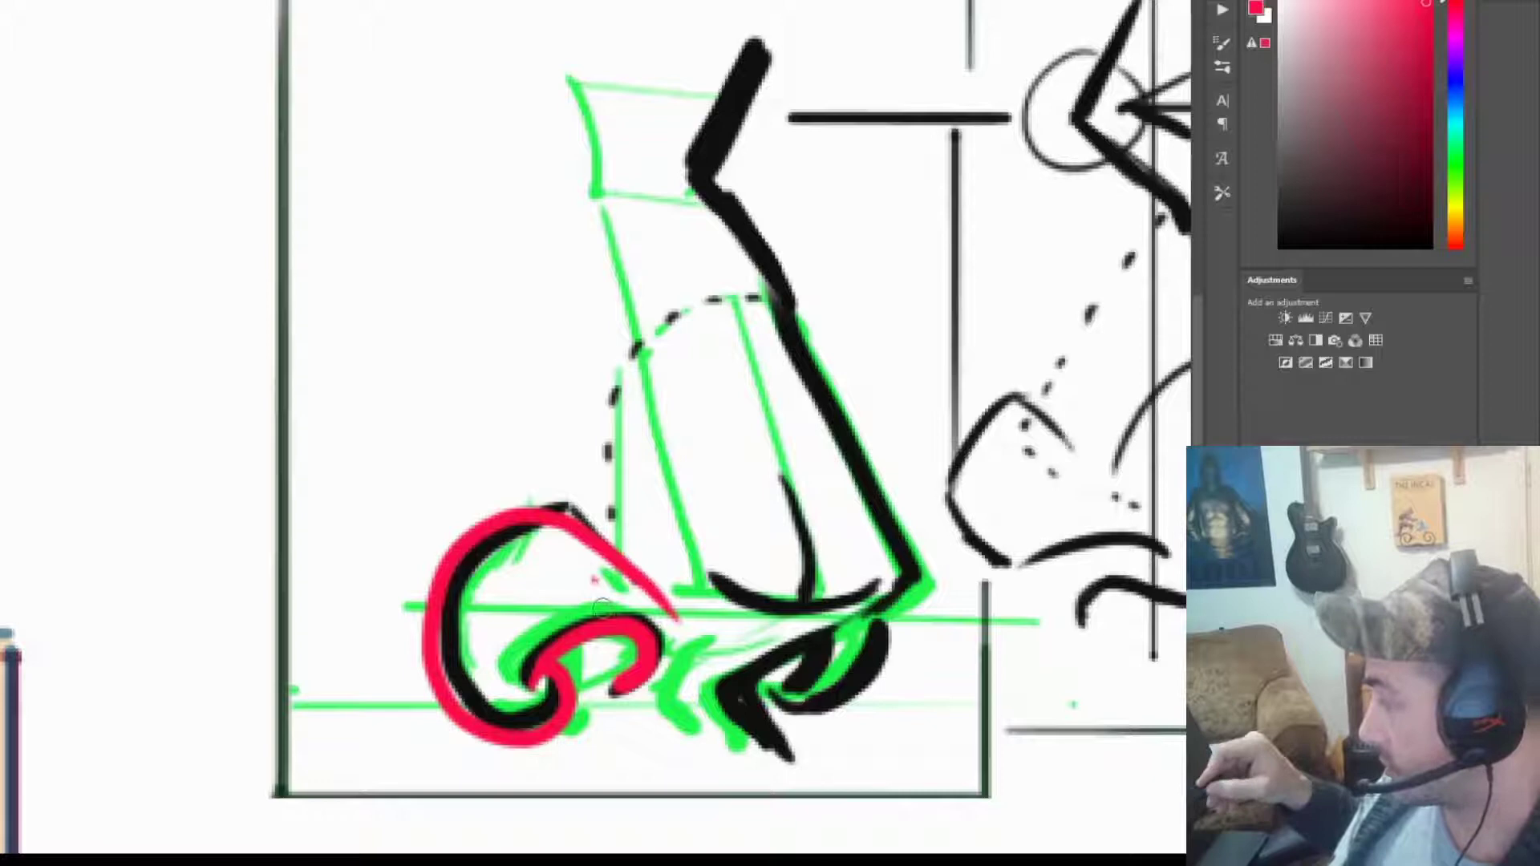
# Step: Sketch red lines around the nostril base and nose's left side, then undo them all
pyautogui.moveTo(601, 608)
pyautogui.mouseDown()
pyautogui.moveTo(632, 699)
pyautogui.moveTo(673, 726)
pyautogui.moveTo(702, 723)
pyautogui.moveTo(878, 604)
pyautogui.mouseUp()
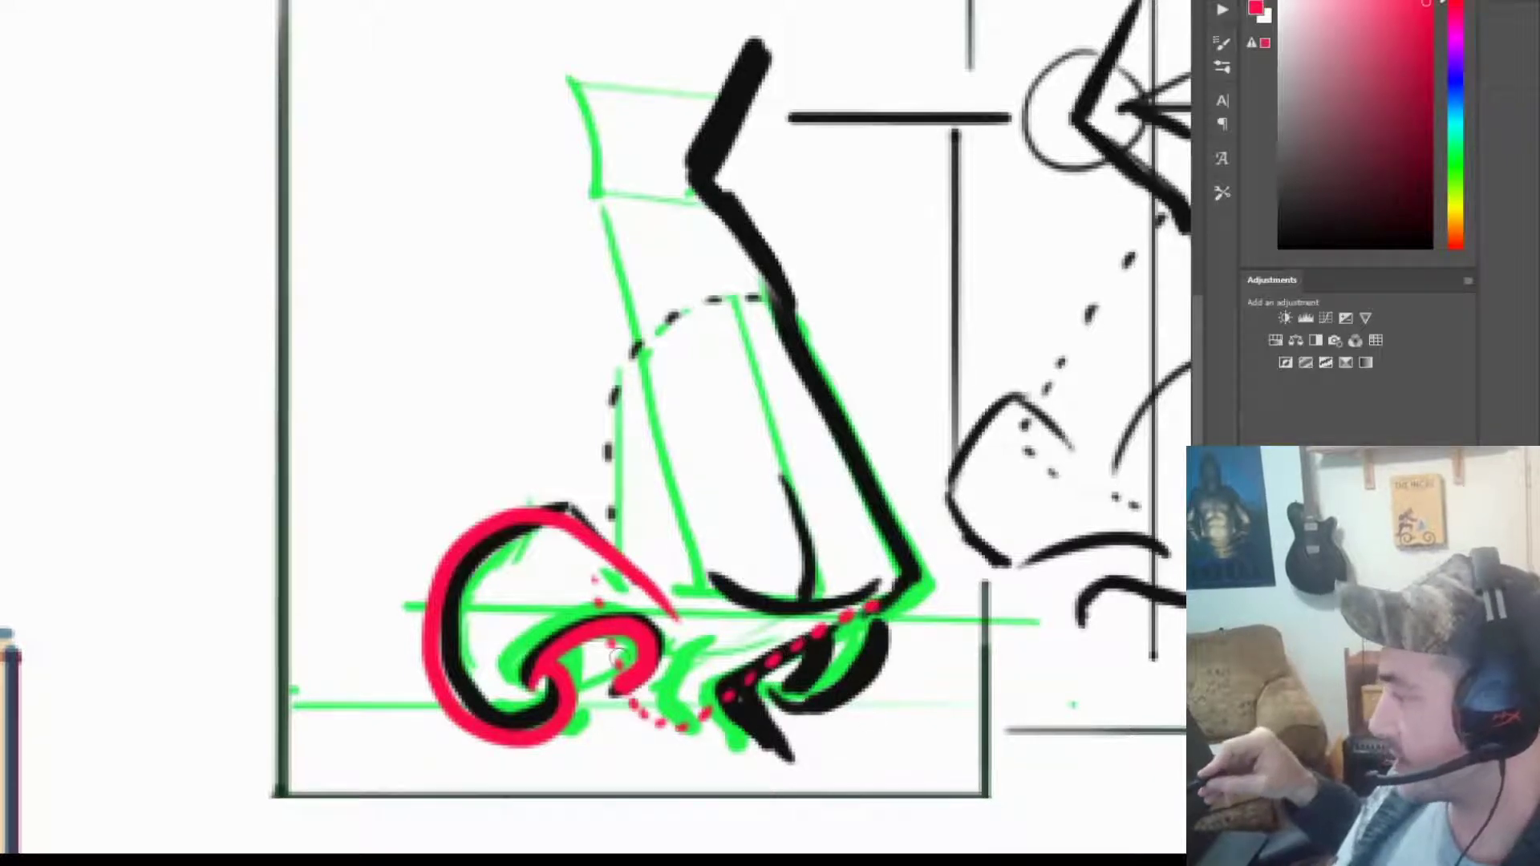
pyautogui.moveTo(608, 646); pyautogui.dragTo(619, 680)
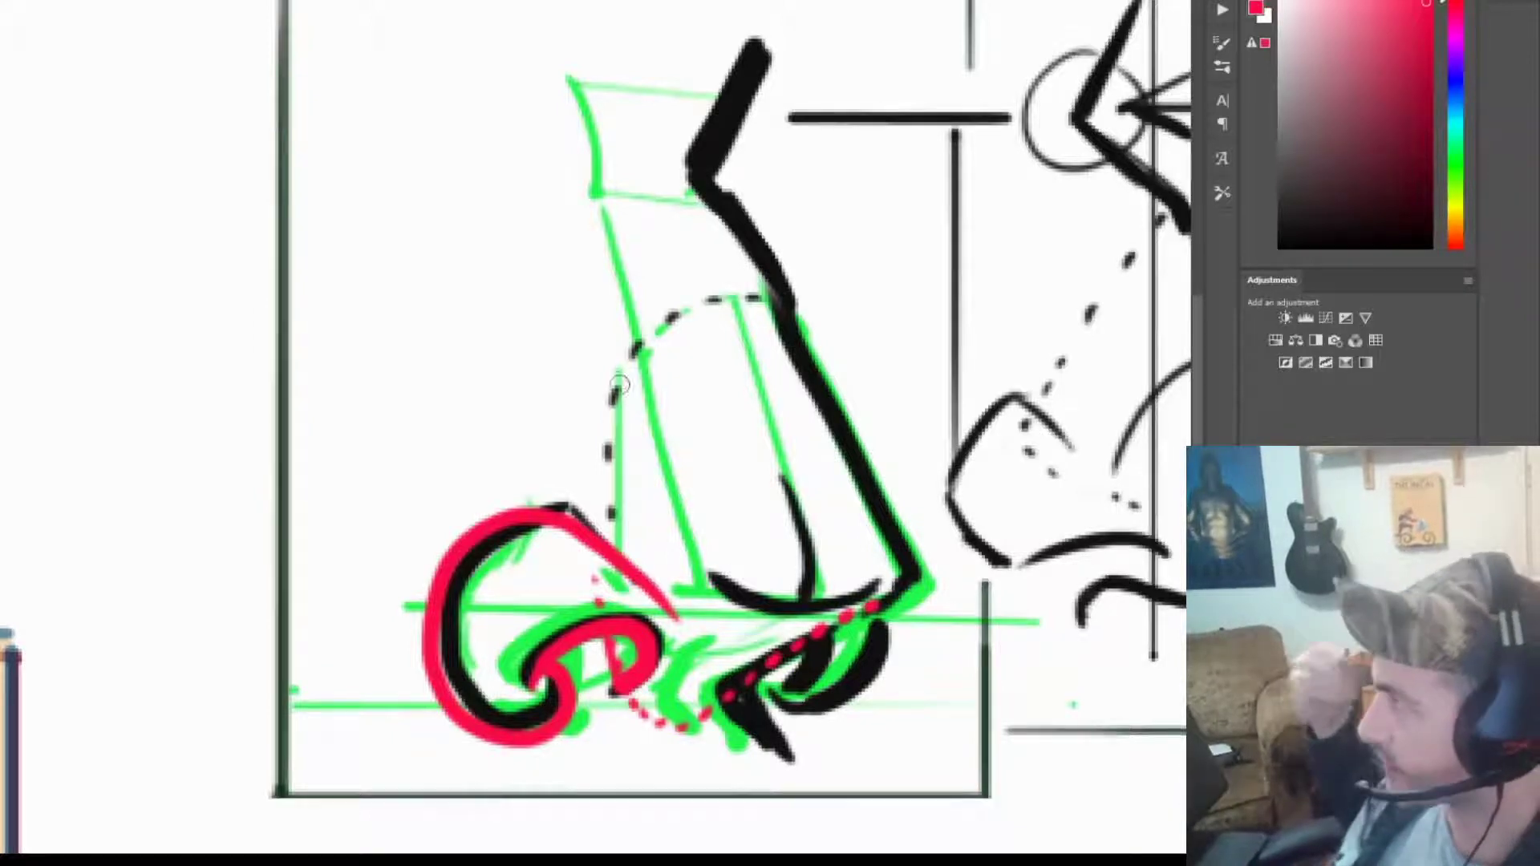
pyautogui.moveTo(619, 377)
pyautogui.mouseDown()
pyautogui.moveTo(610, 547)
pyautogui.moveTo(694, 518)
pyautogui.moveTo(714, 670)
pyautogui.moveTo(622, 658)
pyautogui.moveTo(630, 381)
pyautogui.moveTo(716, 667)
pyautogui.mouseUp()
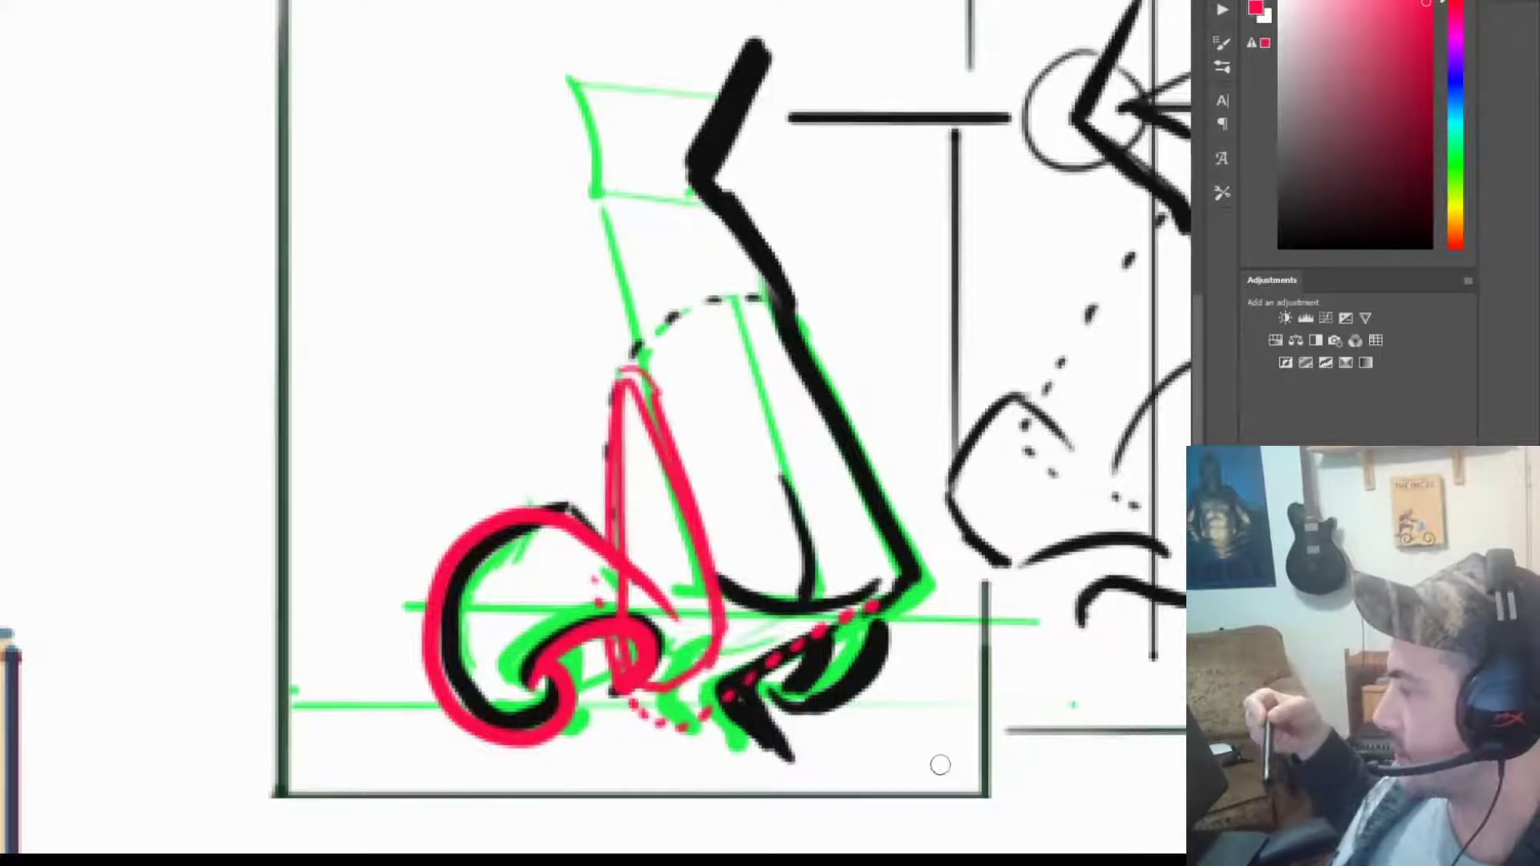
pyautogui.hotkey('ctrl', 'z')
pyautogui.hotkey('ctrl', 'z')
pyautogui.hotkey('ctrl', 'z')
pyautogui.hotkey('ctrl', 'z')
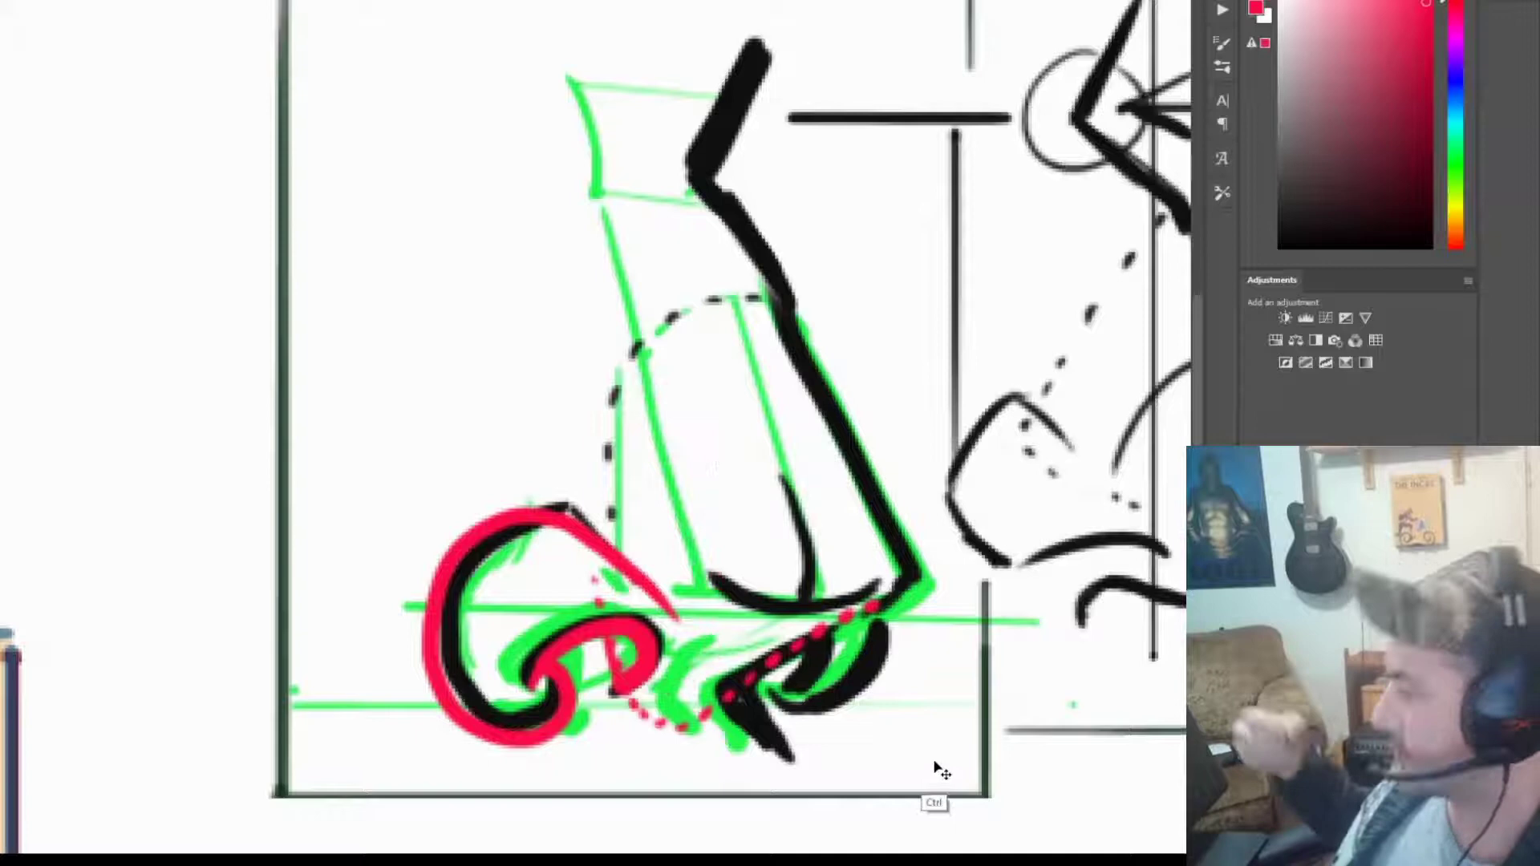
pyautogui.hotkey('ctrl', 'z')
pyautogui.hotkey('ctrl', 'z')
pyautogui.hotkey('ctrl', 'z')
pyautogui.hotkey('ctrl', 'z')
pyautogui.hotkey('ctrl', 'z')
pyautogui.hotkey('ctrl', 'z')
pyautogui.hotkey('ctrl', 'z')
pyautogui.hotkey('ctrl', 'z')
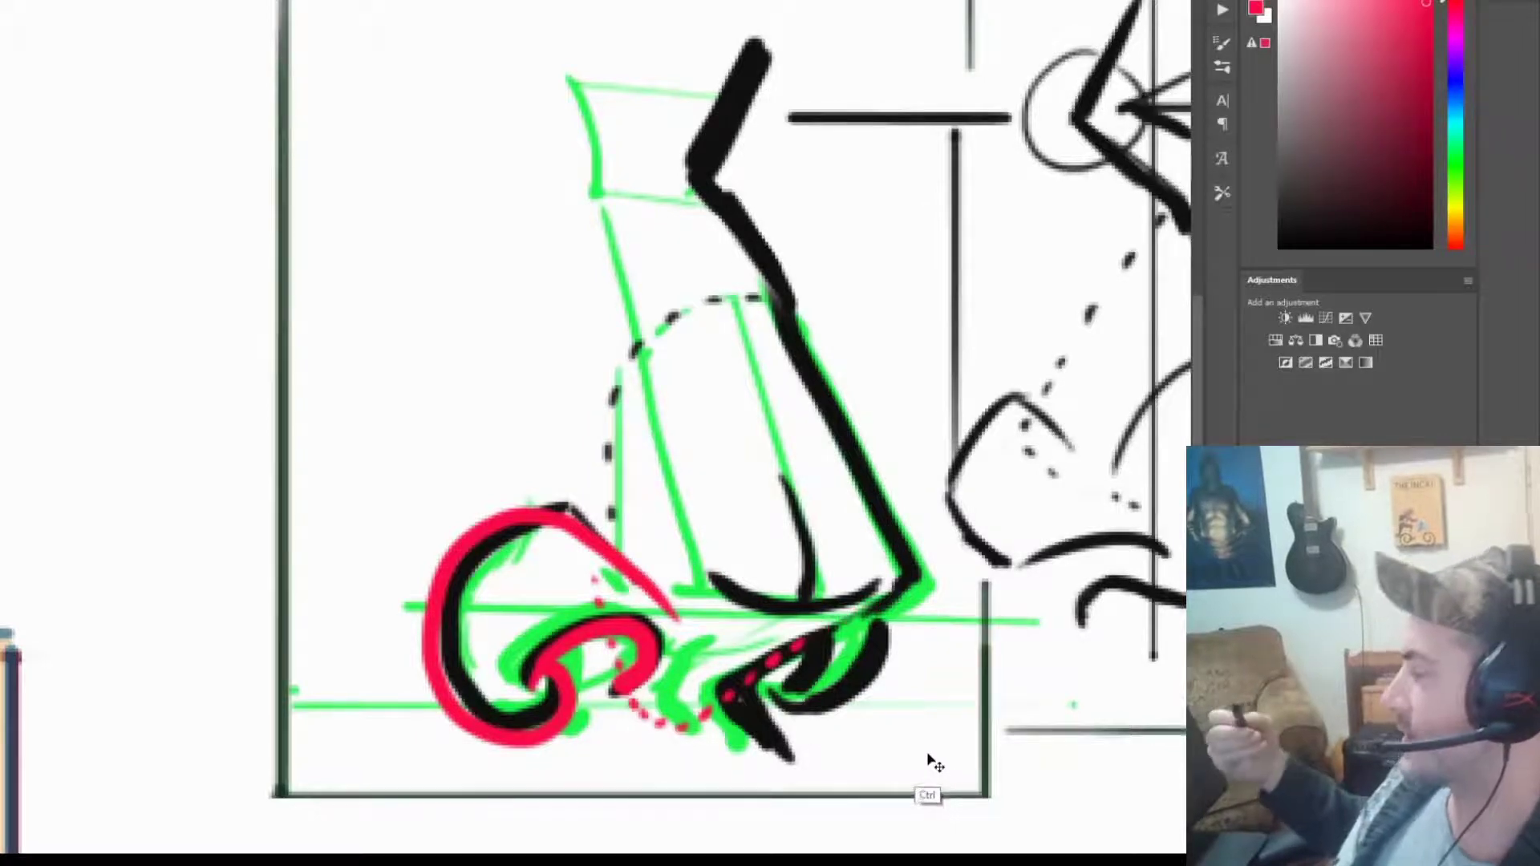
pyautogui.hotkey('ctrl', 'z')
pyautogui.hotkey('ctrl', 'z')
pyautogui.hotkey('ctrl', 'z')
pyautogui.hotkey('ctrl', 'z')
pyautogui.hotkey('ctrl', 'z')
pyautogui.hotkey('ctrl', 'z')
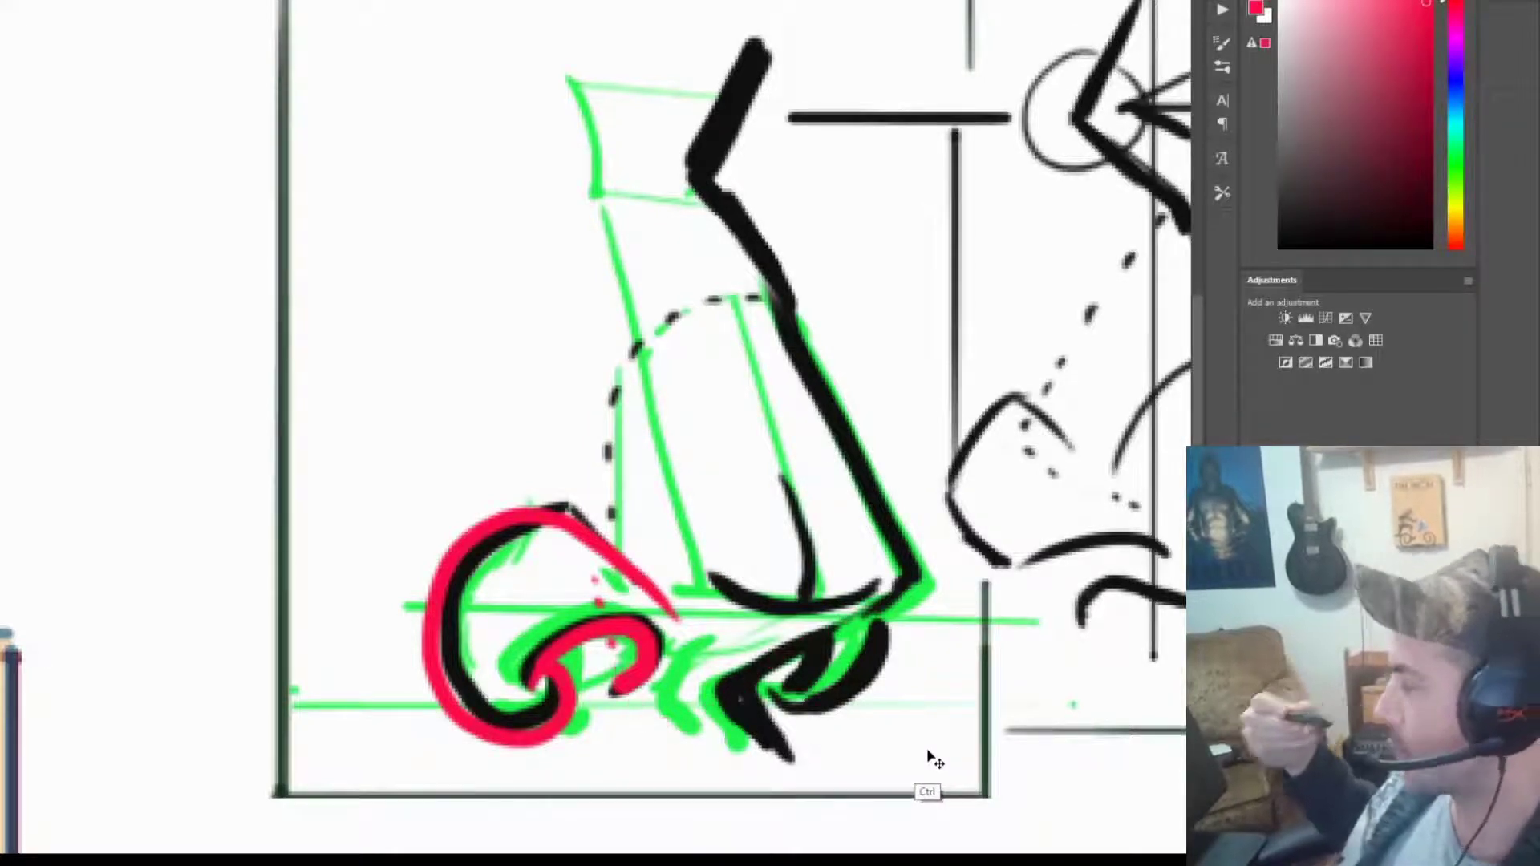
pyautogui.hotkey('ctrl', 'z')
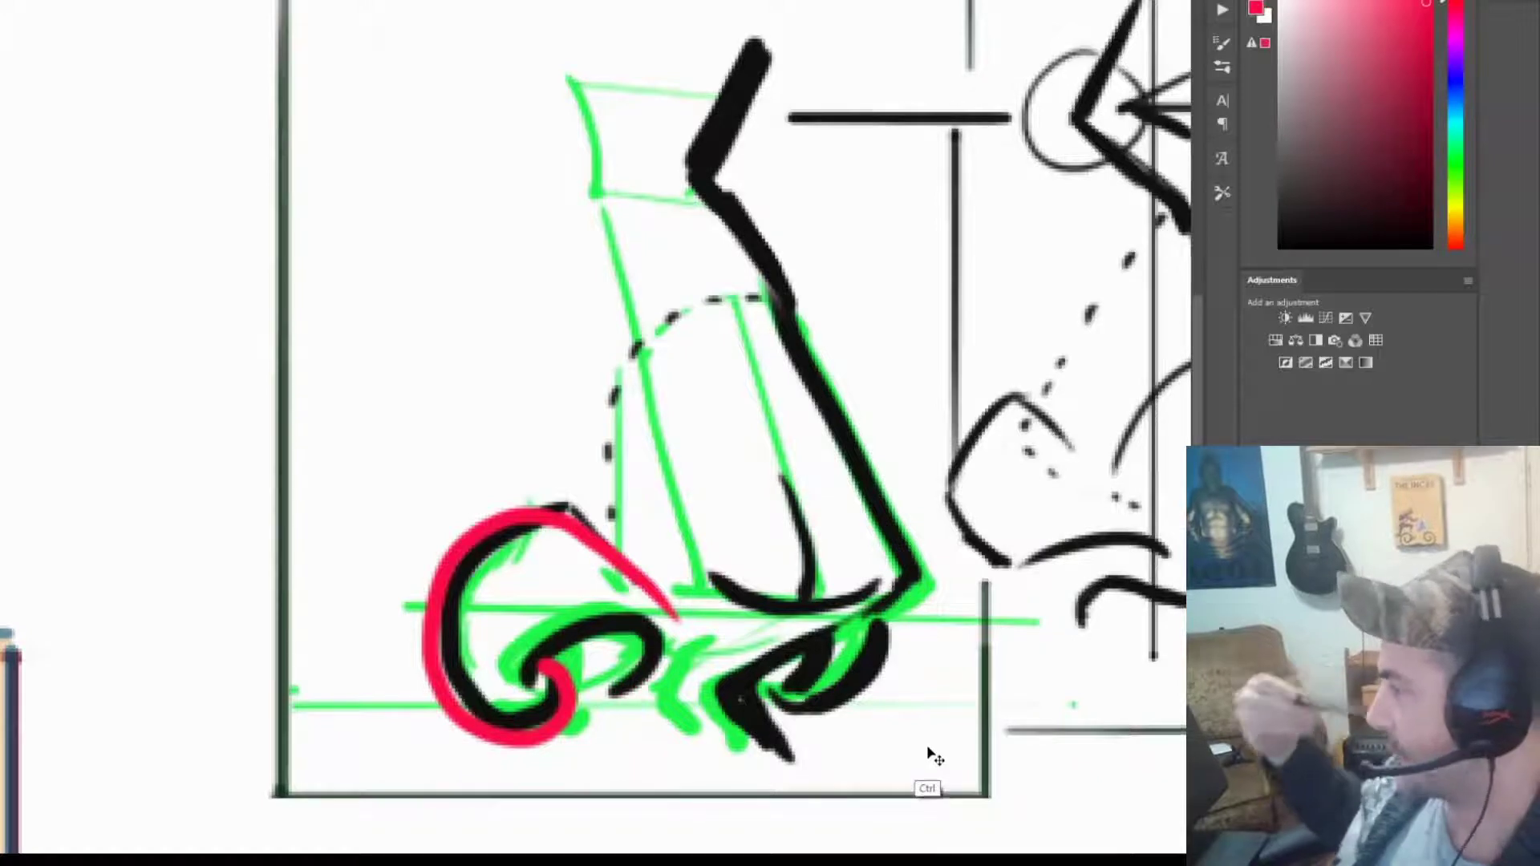
pyautogui.hotkey('ctrl', 'z')
# Step: Pan to the right-hand nose and paint red strokes along its brow corner and bridge
pyautogui.moveTo(922, 630); pyautogui.dragTo(489, 561)
pyautogui.moveTo(911, 556); pyautogui.dragTo(907, 687)
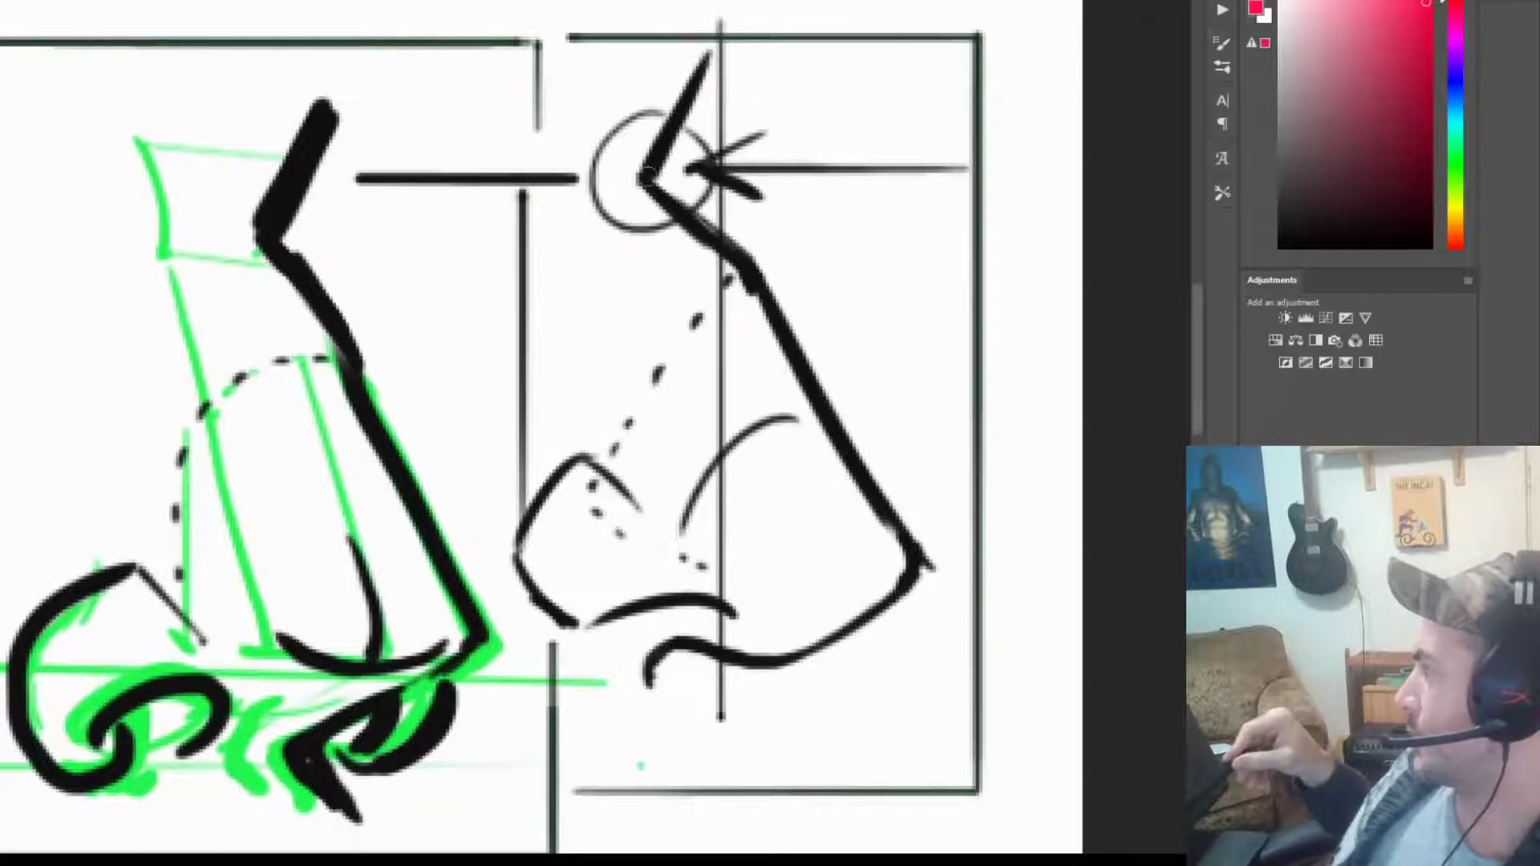
pyautogui.moveTo(714, 40)
pyautogui.mouseDown()
pyautogui.moveTo(650, 167)
pyautogui.moveTo(655, 200)
pyautogui.moveTo(677, 210)
pyautogui.moveTo(648, 176)
pyautogui.moveTo(746, 259)
pyautogui.moveTo(614, 437)
pyautogui.mouseUp()
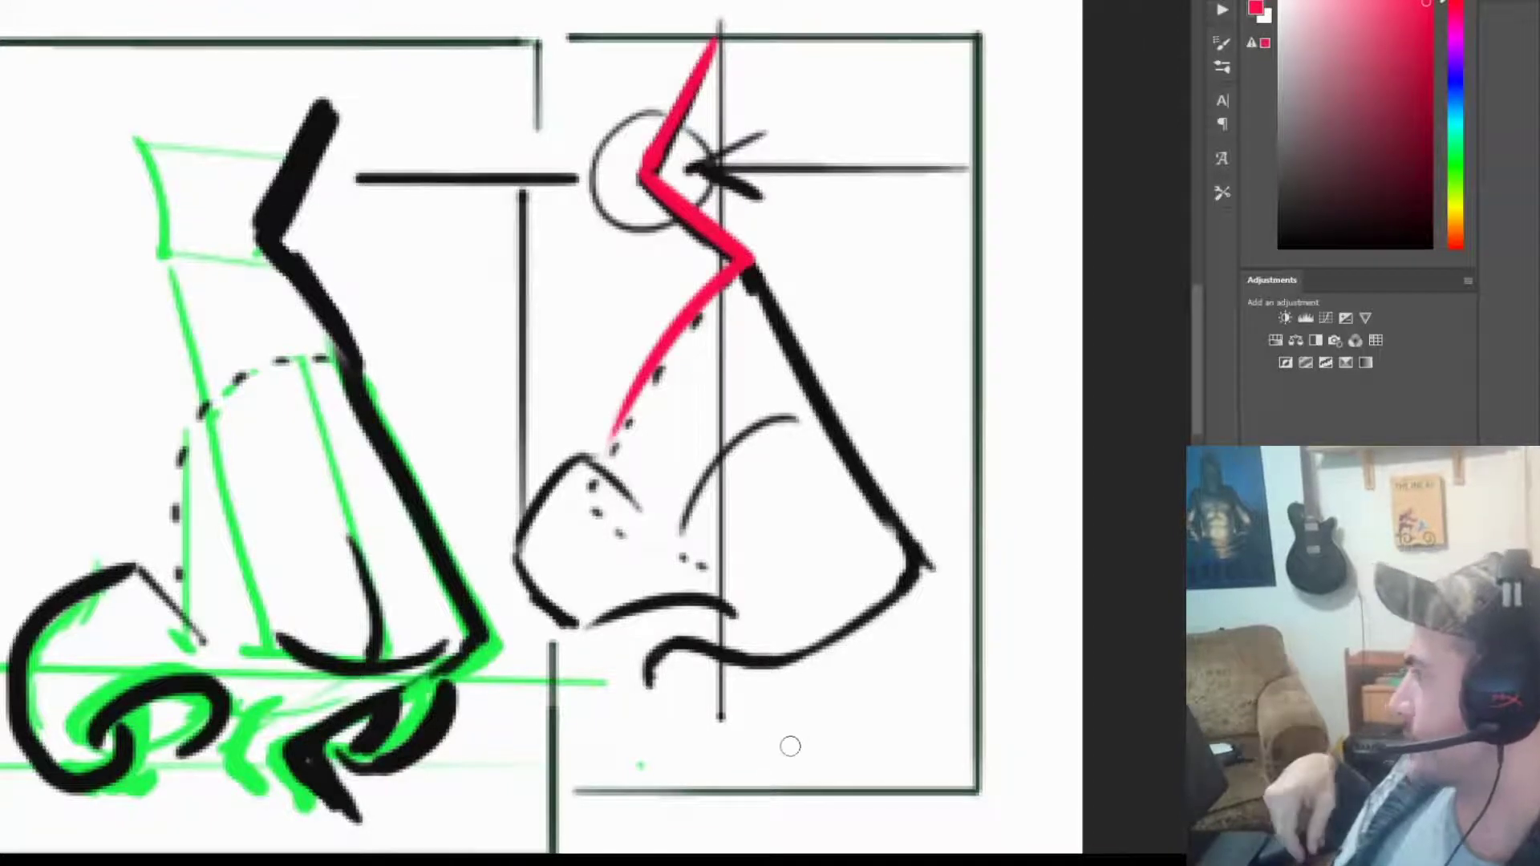
pyautogui.press('ctrl')
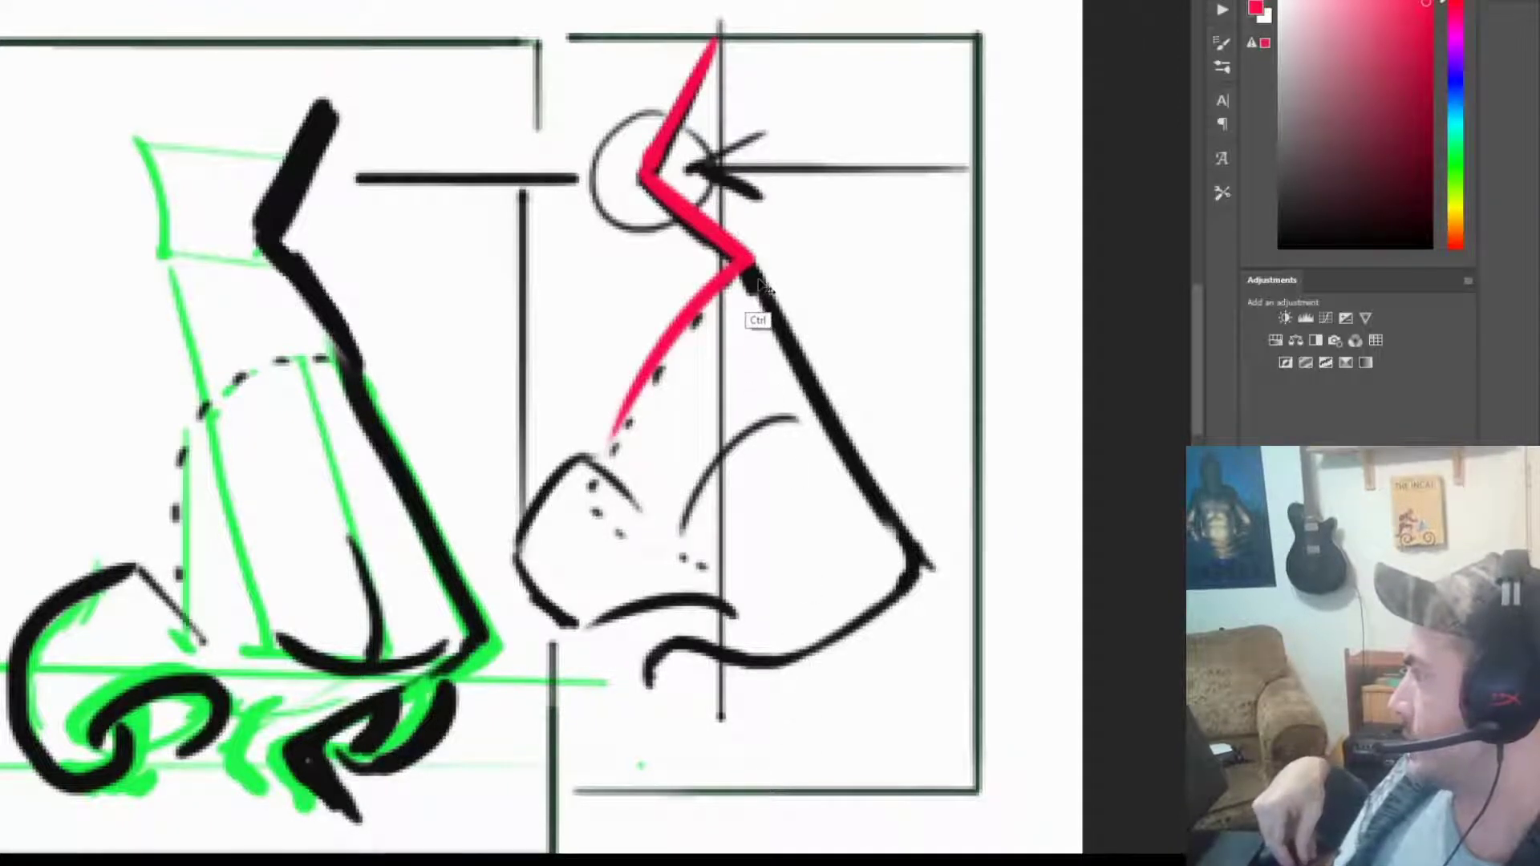
pyautogui.moveTo(641, 174); pyautogui.dragTo(542, 293)
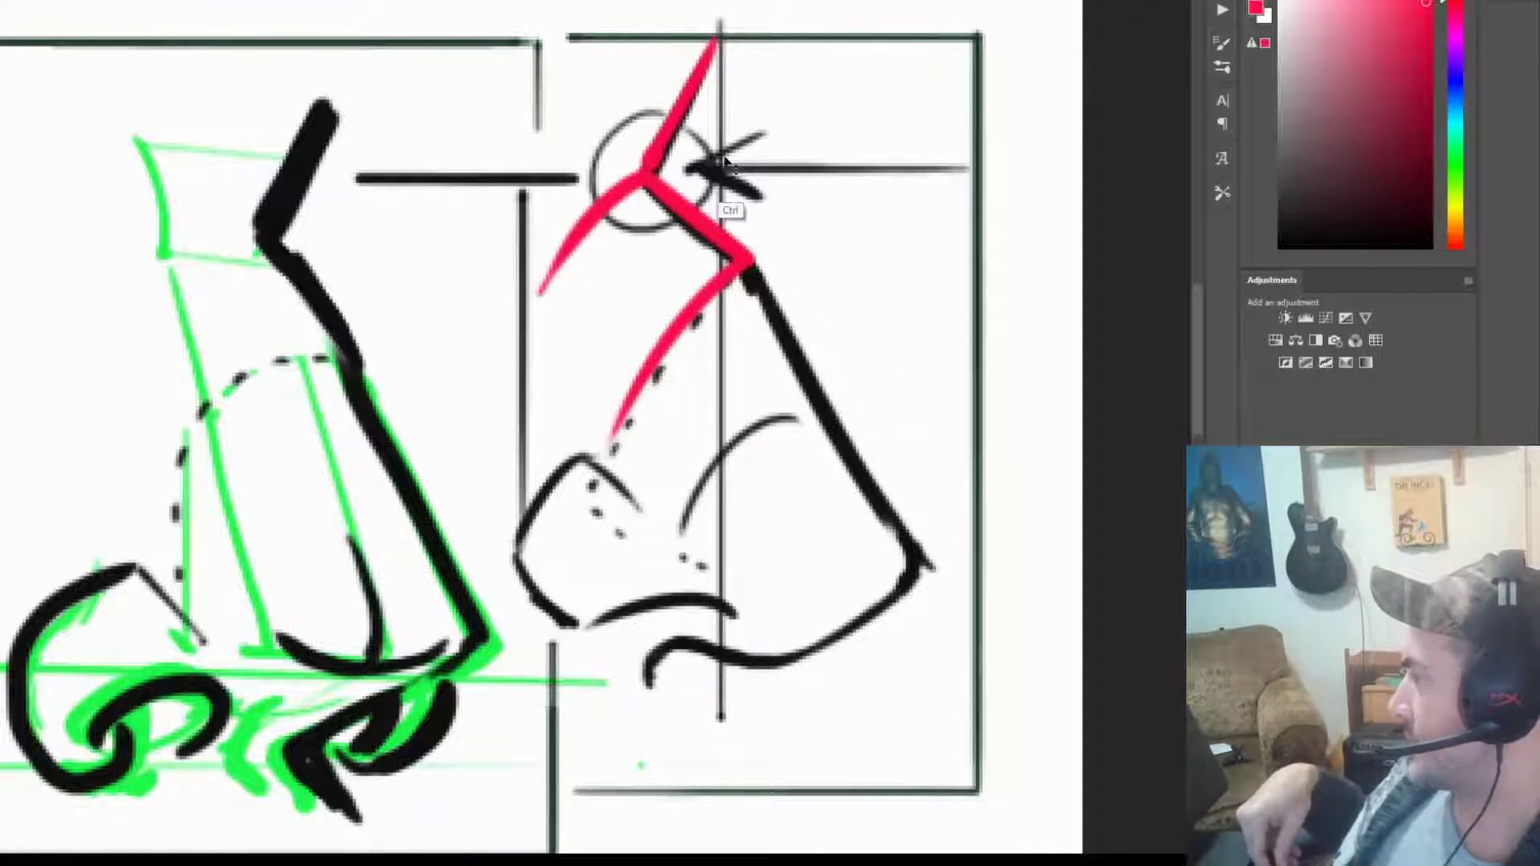
pyautogui.moveTo(660, 749)
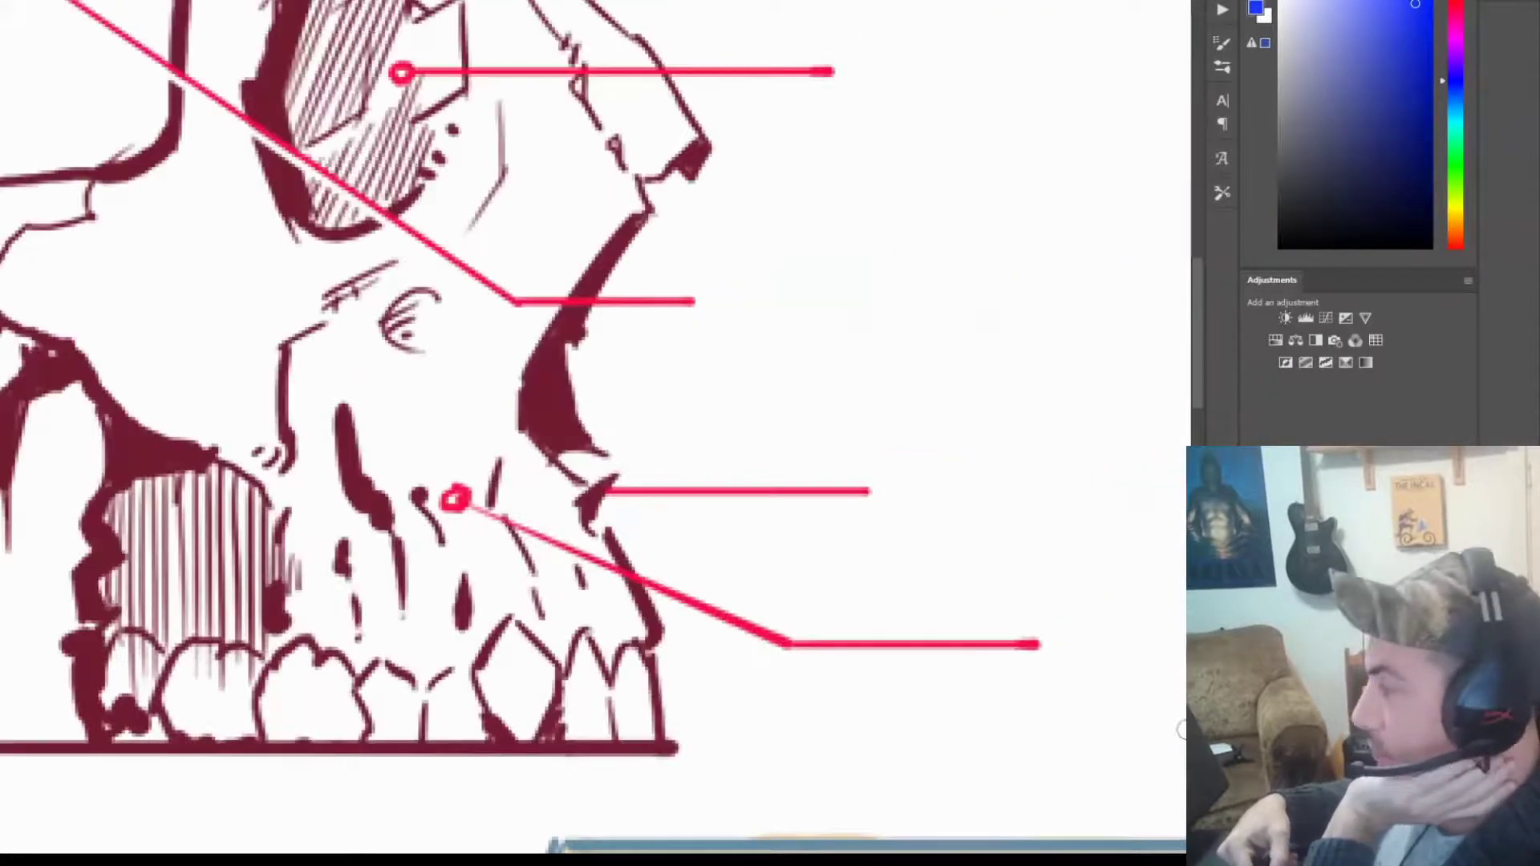
# Step: Pan the line-art skull down to reveal its top label dot
pyautogui.moveTo(1014, 475); pyautogui.dragTo(1002, 553)
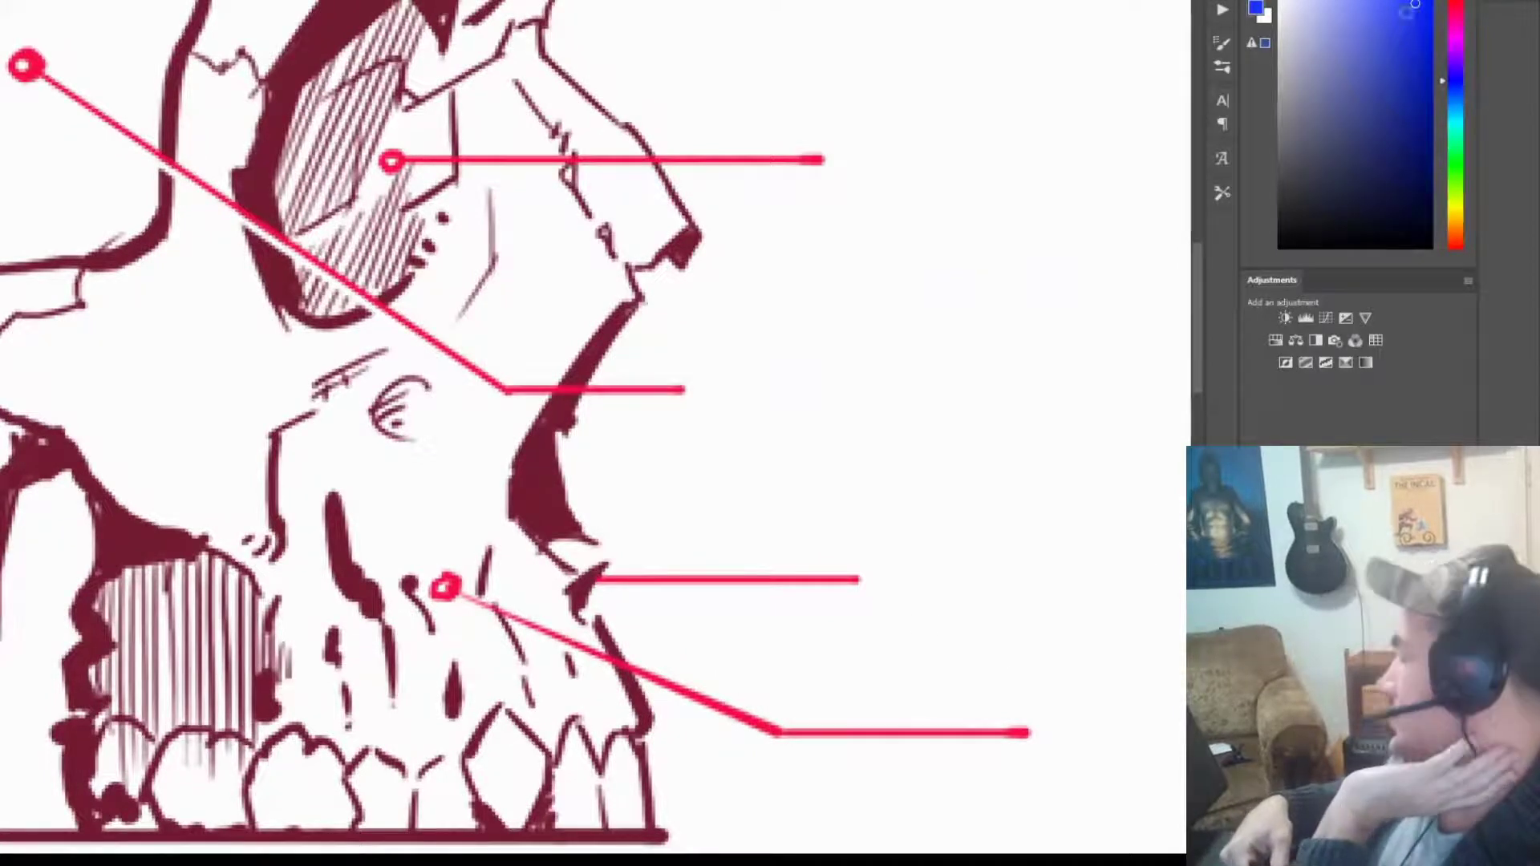
# Step: Draw a blue arrow along the skull's nasal profile, then move down to the profile face sketches
pyautogui.moveTo(669, 537)
pyautogui.mouseDown()
pyautogui.moveTo(597, 595)
pyautogui.moveTo(653, 697)
pyautogui.mouseUp()
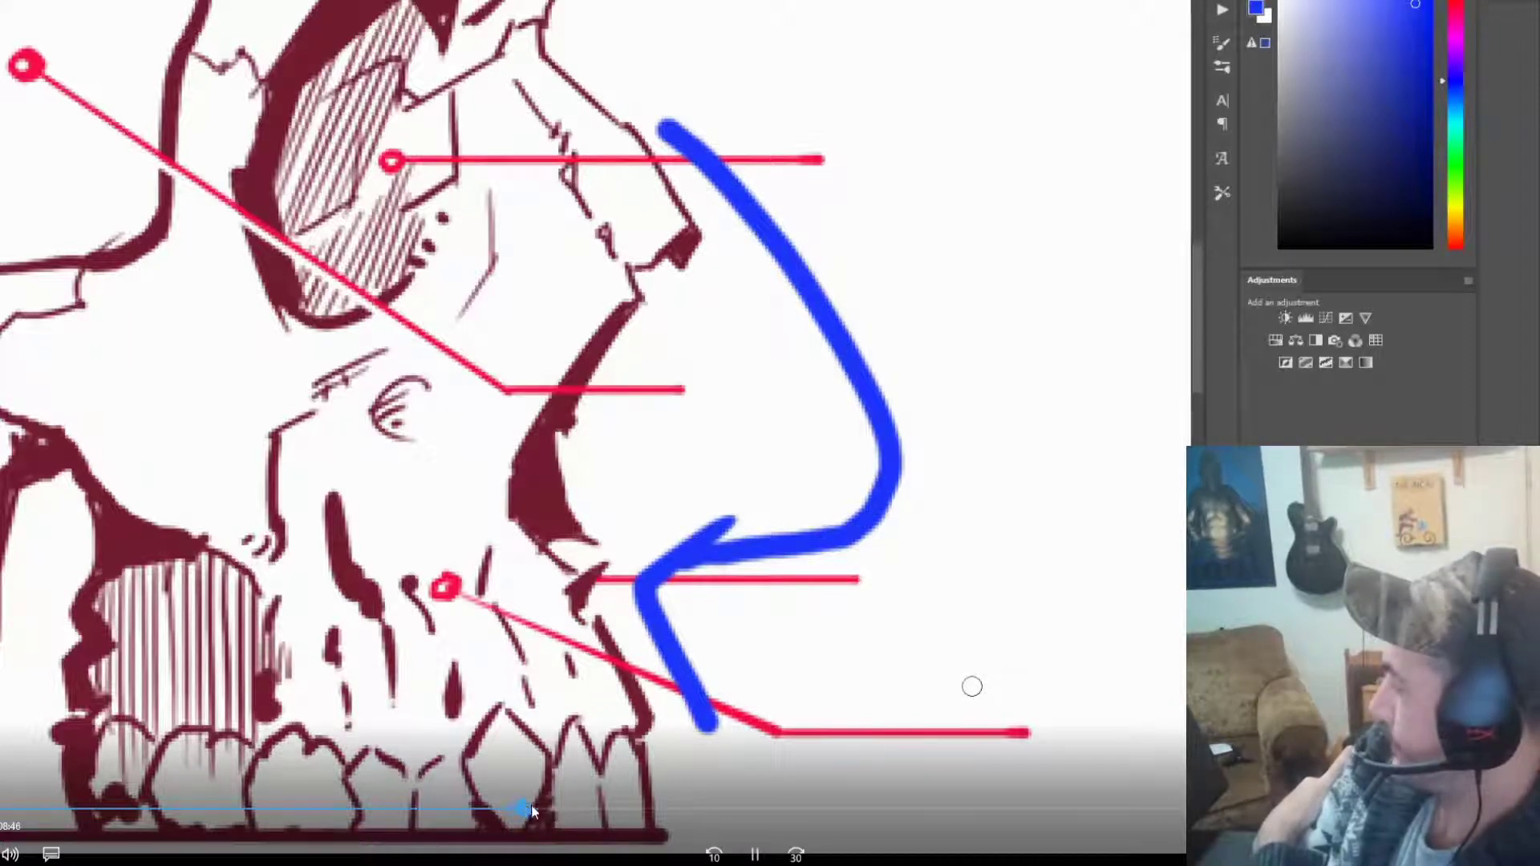
pyautogui.click(530, 805)
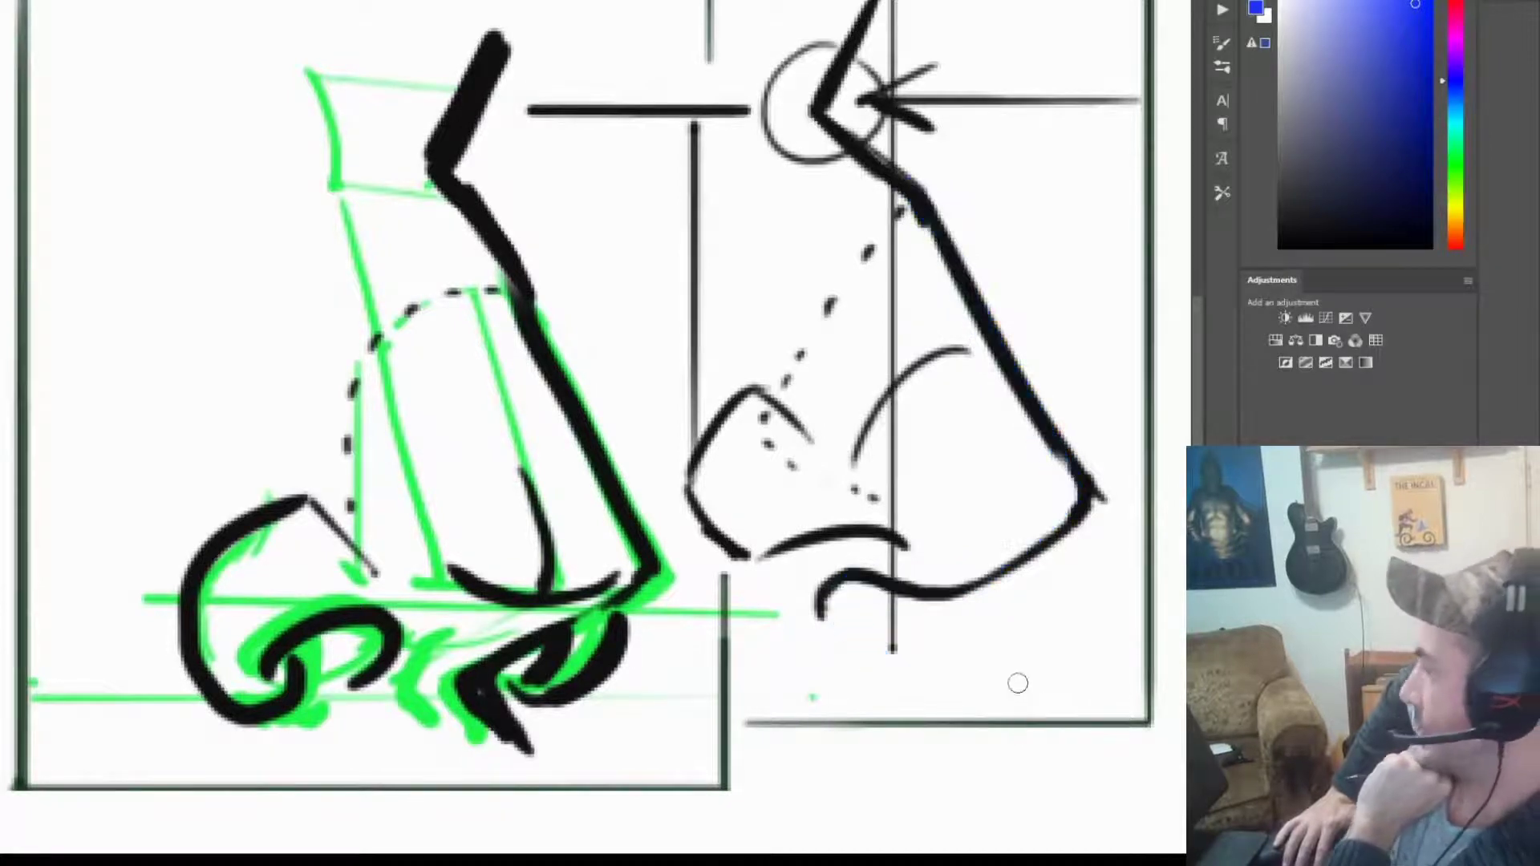
pyautogui.moveTo(976, 605); pyautogui.dragTo(958, 688)
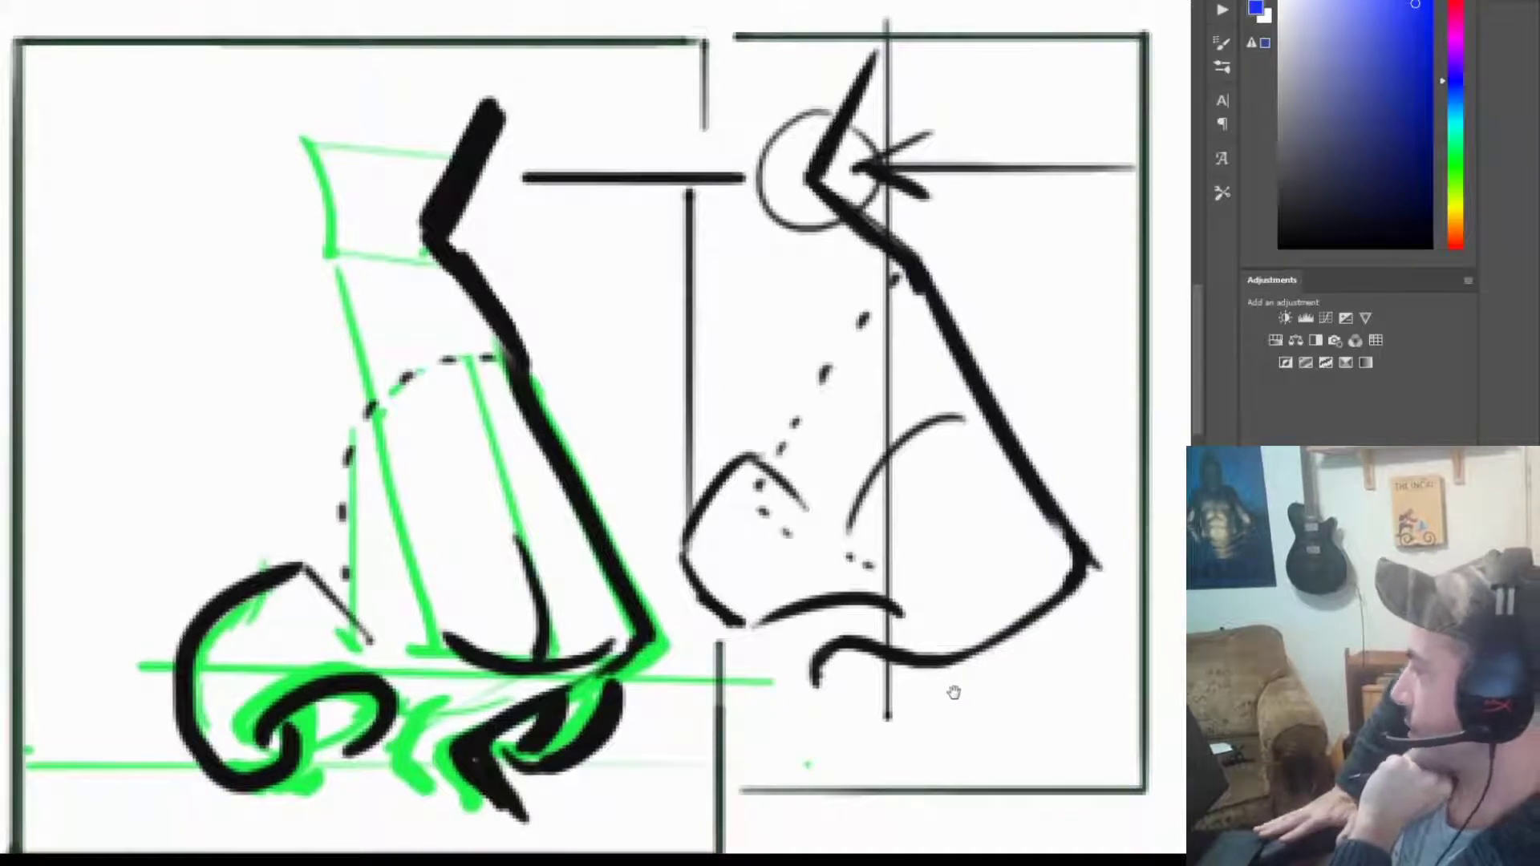
pyautogui.scroll(-15, 963, 471)
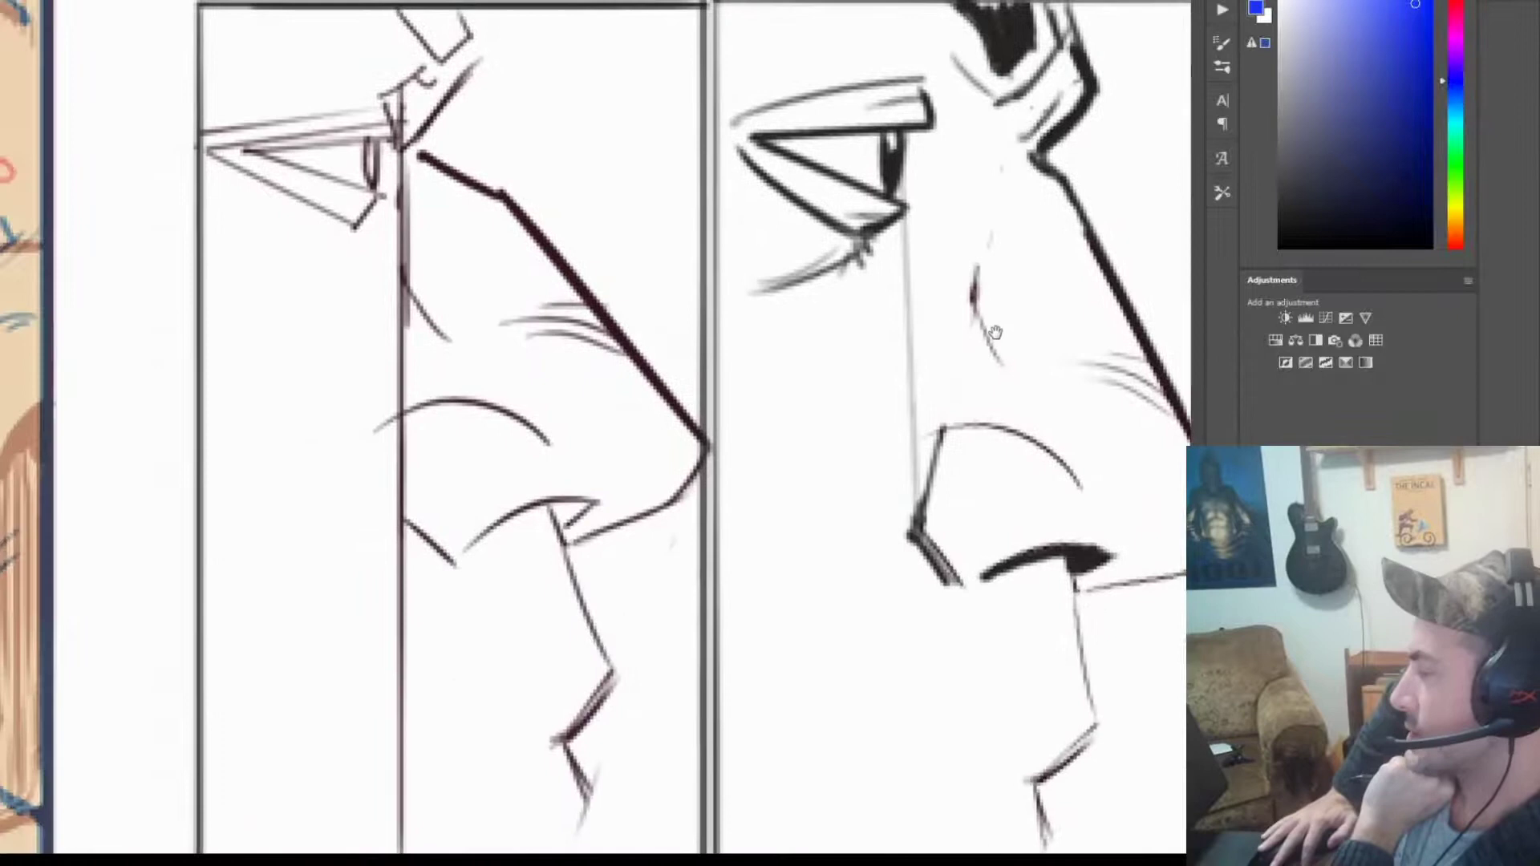
# Step: Add a short blue tick left of the panel and try a straight blue profile line, then undo it
pyautogui.moveTo(782, 728); pyautogui.dragTo(743, 784)
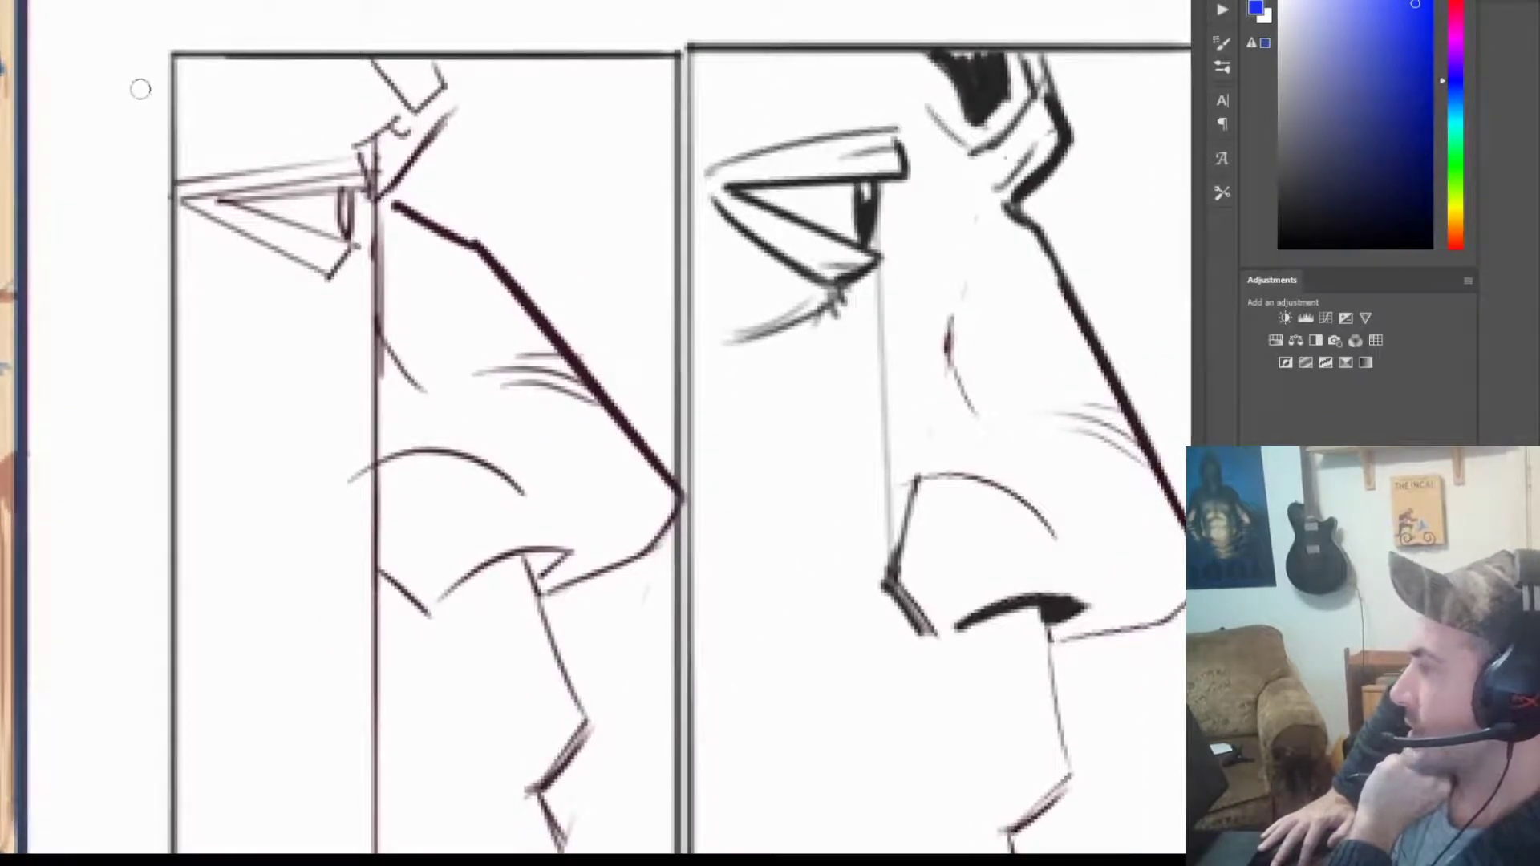
pyautogui.moveTo(140, 83); pyautogui.dragTo(141, 142)
pyautogui.scroll(-2, 847, 686)
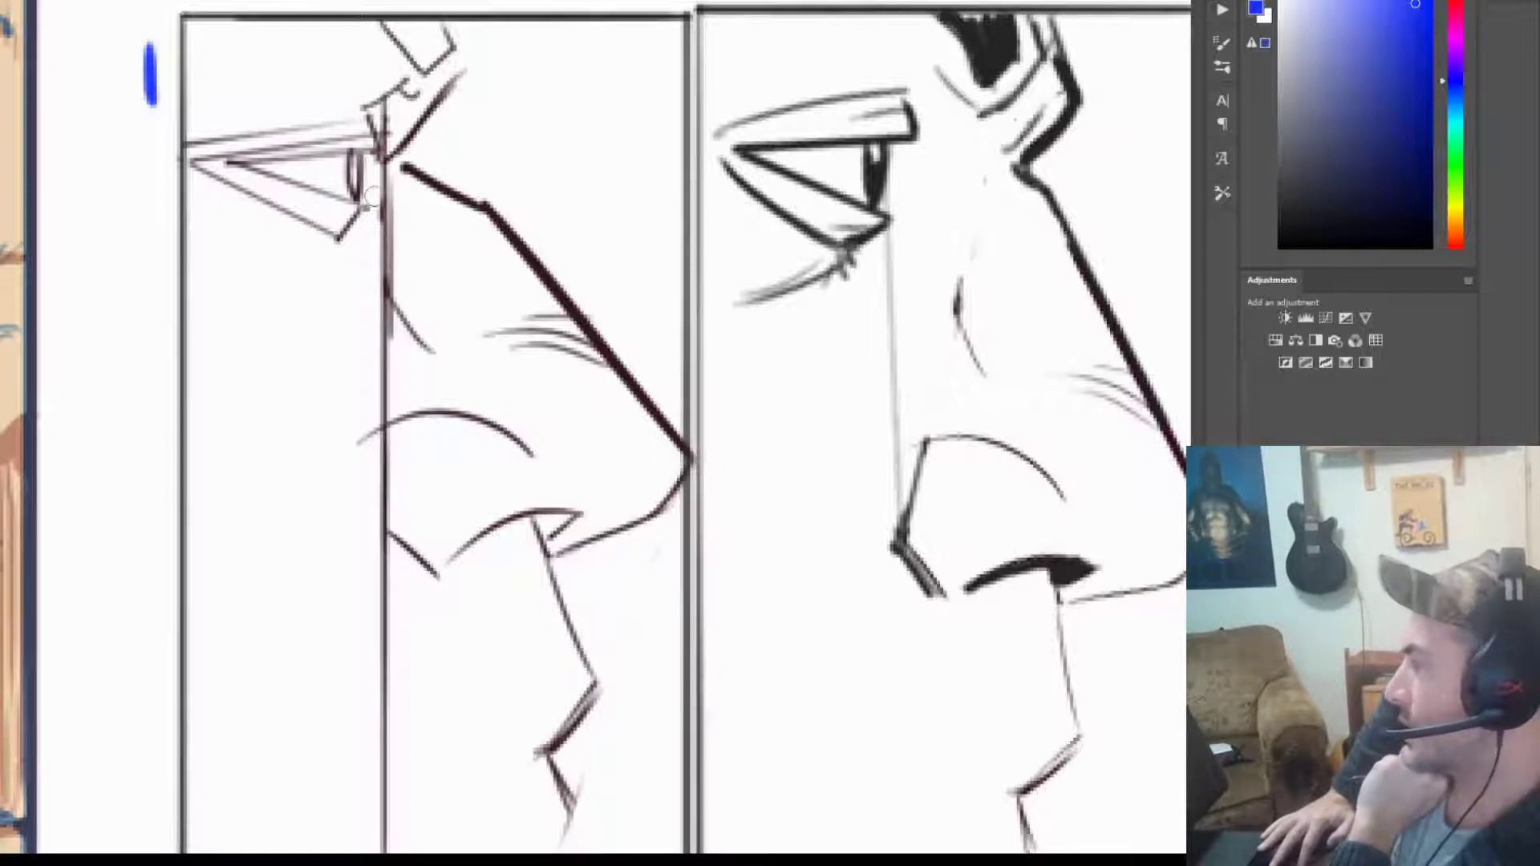
pyautogui.moveTo(374, 199); pyautogui.dragTo(374, 567)
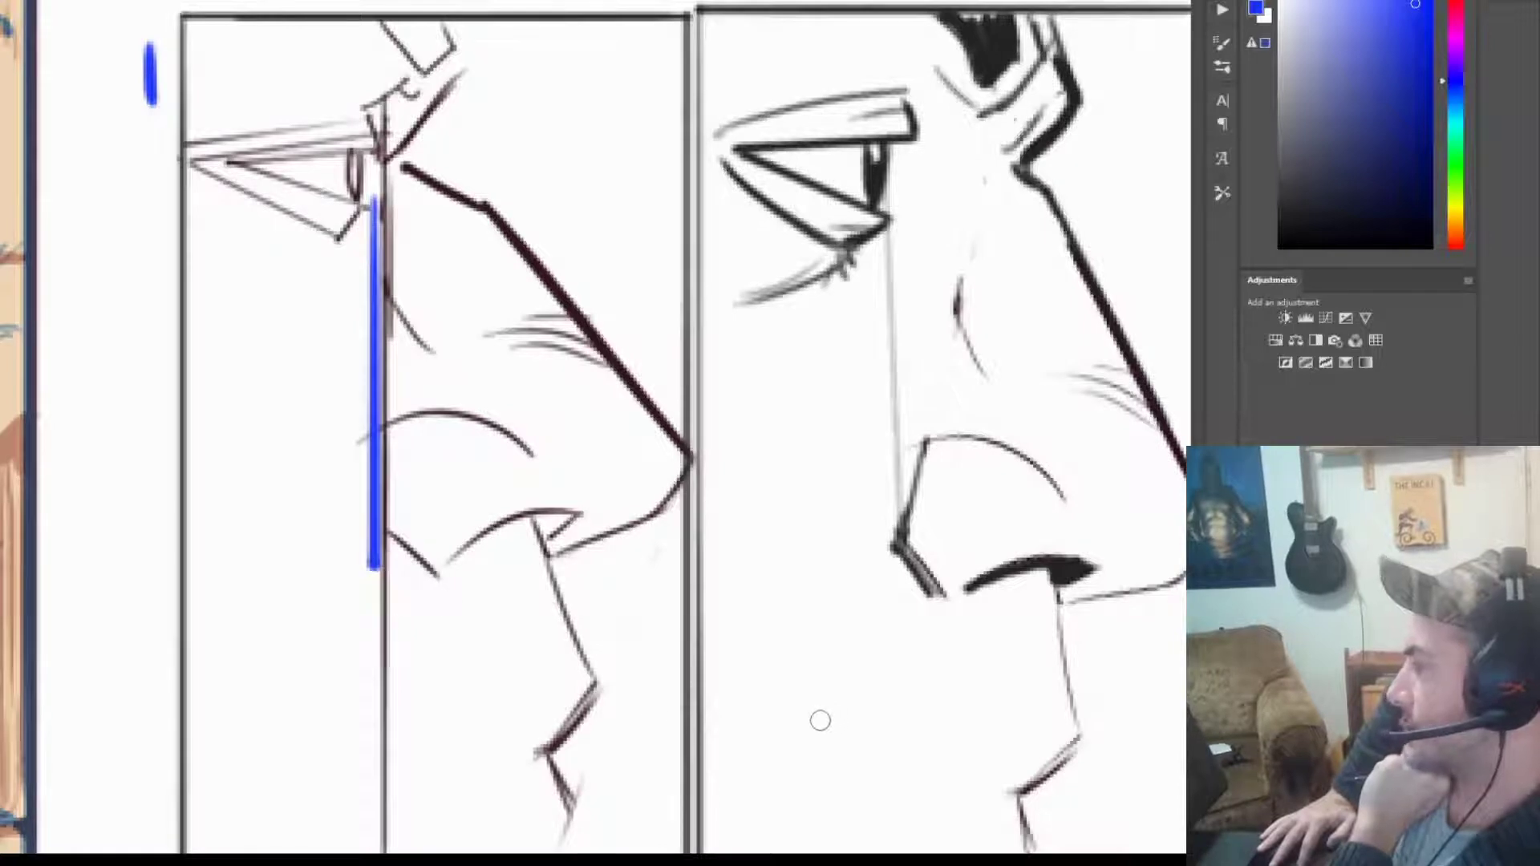
pyautogui.hotkey('ctrl', 'z')
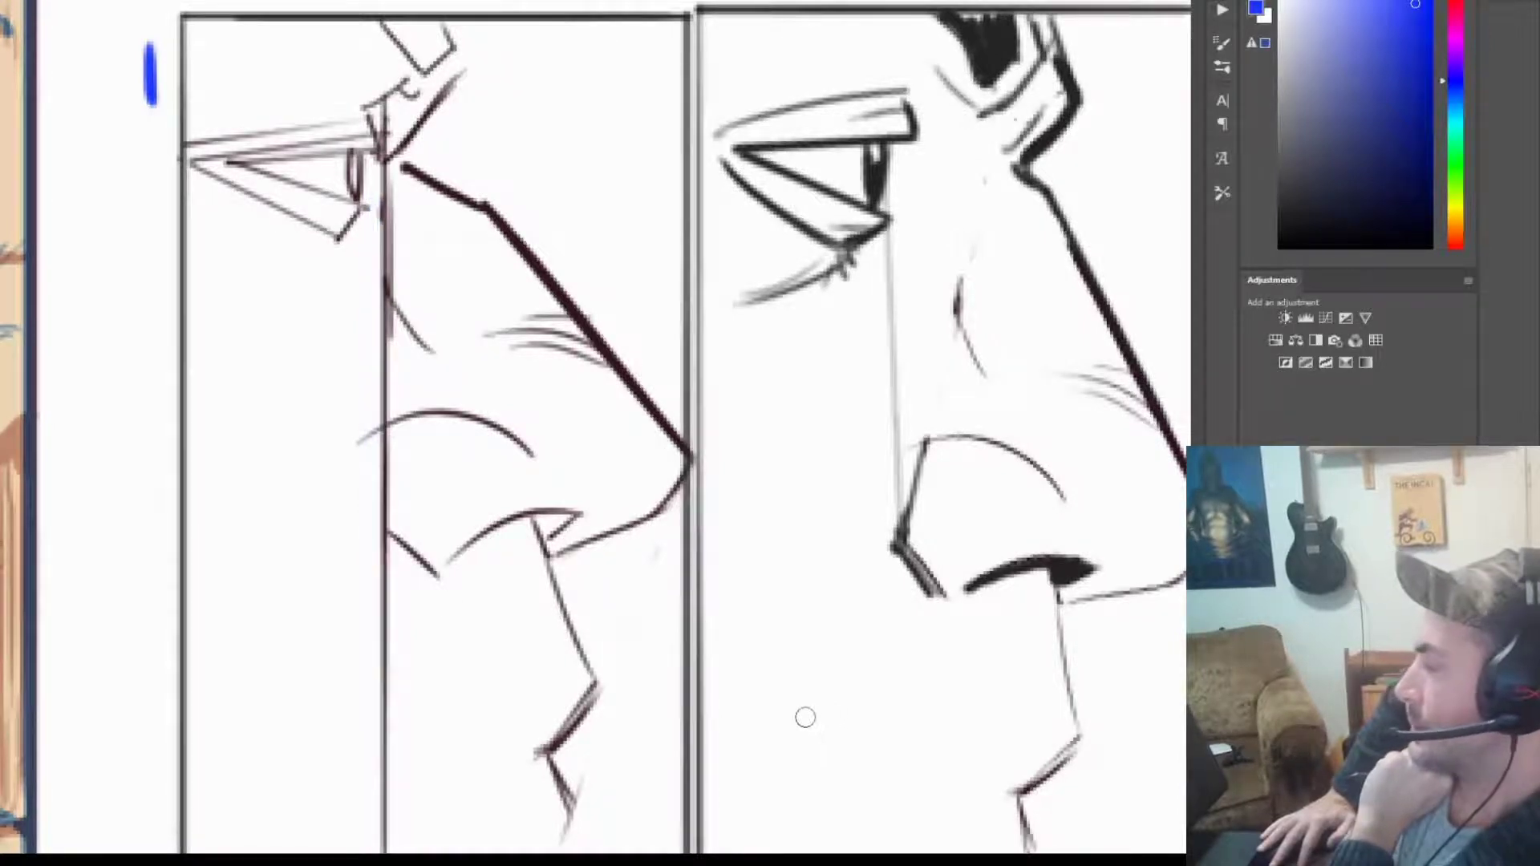
# Step: Try blue brow-to-cheek profile curves down past the eye, undoing each one
pyautogui.moveTo(433, 19)
pyautogui.mouseDown()
pyautogui.moveTo(347, 102)
pyautogui.moveTo(357, 167)
pyautogui.moveTo(324, 243)
pyautogui.moveTo(339, 338)
pyautogui.moveTo(313, 400)
pyautogui.moveTo(264, 444)
pyautogui.mouseUp()
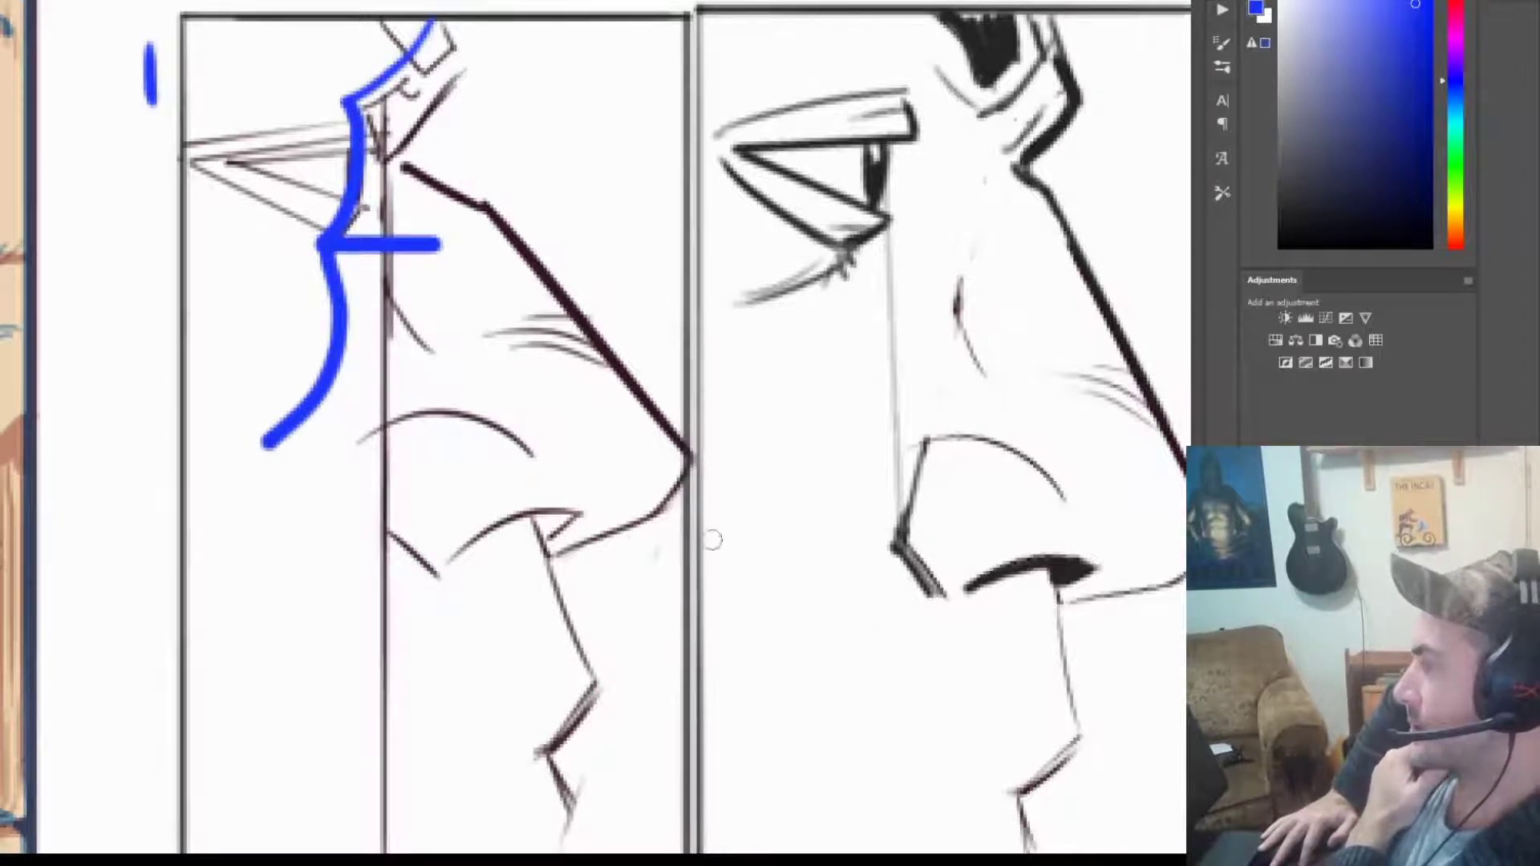
pyautogui.hotkey('ctrl', 'z')
pyautogui.moveTo(424, 24)
pyautogui.mouseDown()
pyautogui.moveTo(346, 118)
pyautogui.moveTo(325, 236)
pyautogui.moveTo(339, 321)
pyautogui.moveTo(280, 416)
pyautogui.moveTo(343, 461)
pyautogui.moveTo(292, 772)
pyautogui.moveTo(249, 853)
pyautogui.mouseUp()
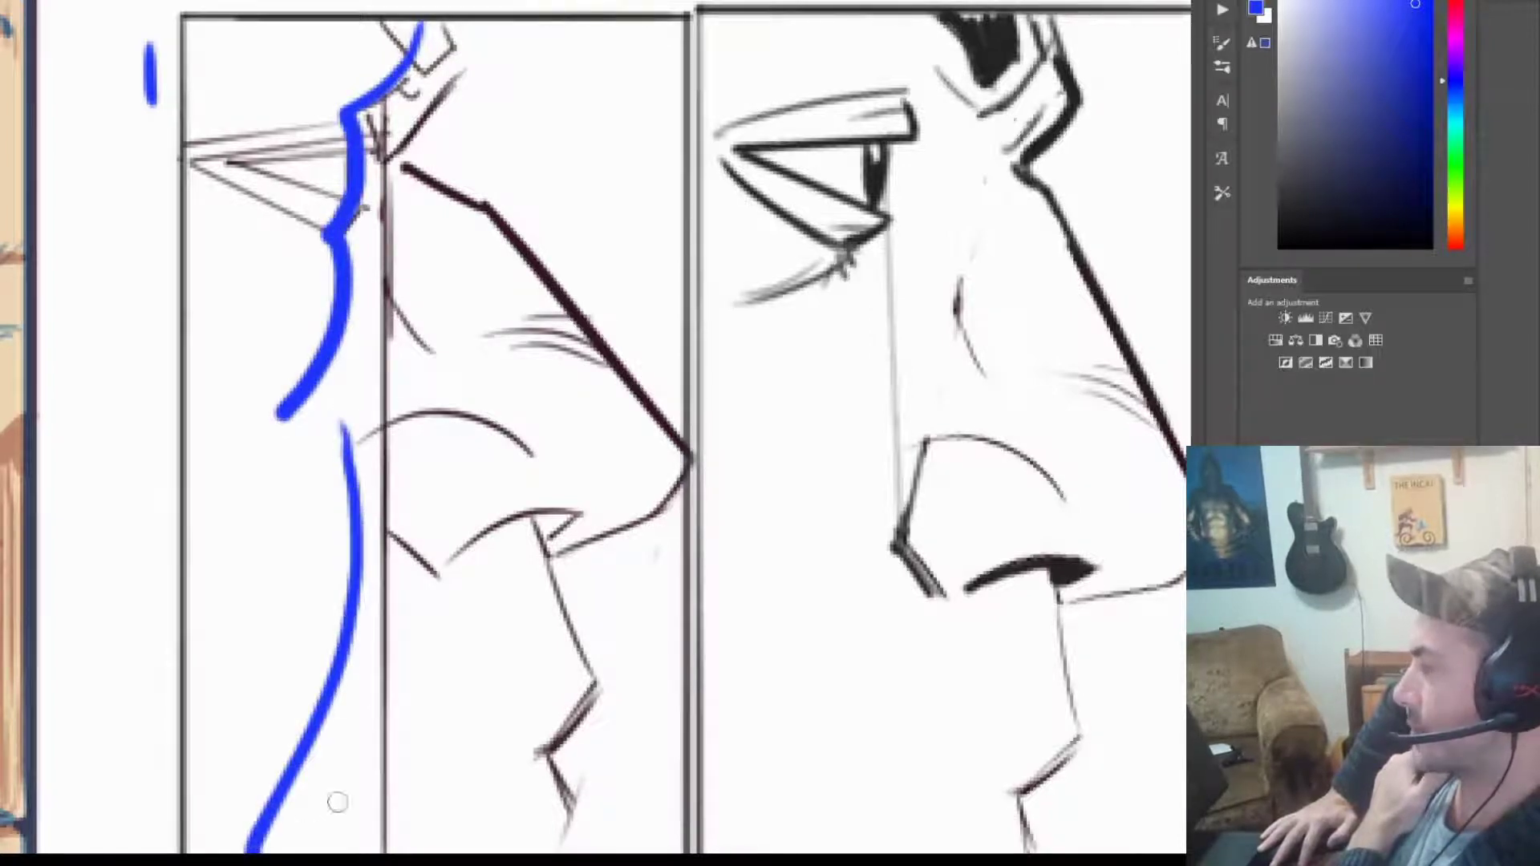
pyautogui.hotkey('ctrl', 'z')
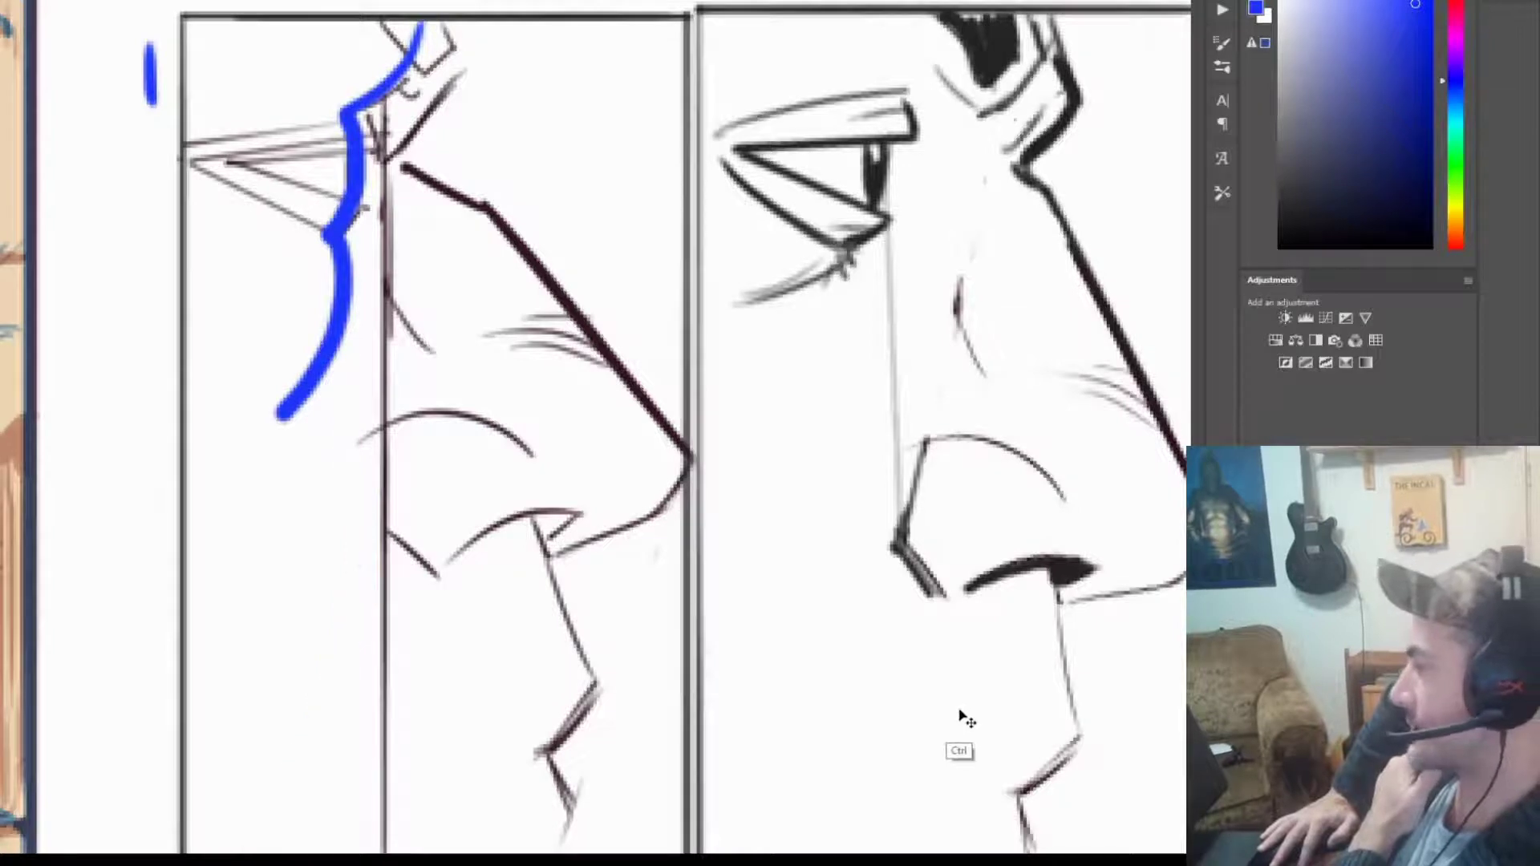
pyautogui.hotkey('ctrl', 'z')
# Step: Frame the small profile thumbnails and try a blue eye-to-nostril line, then undo it
pyautogui.moveTo(955, 706); pyautogui.dragTo(585, 722)
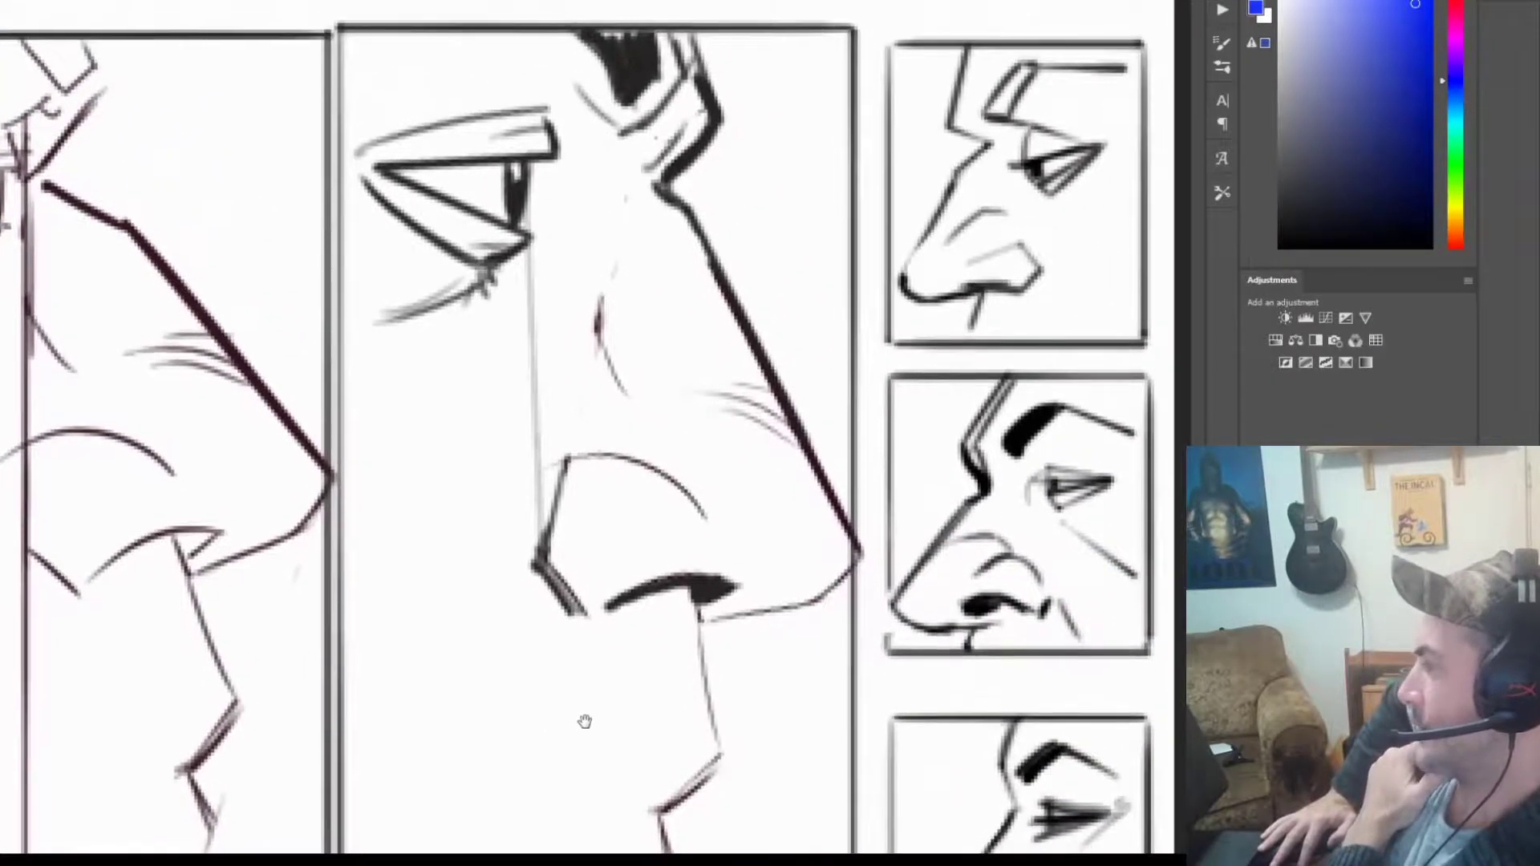
pyautogui.moveTo(528, 241); pyautogui.dragTo(528, 546)
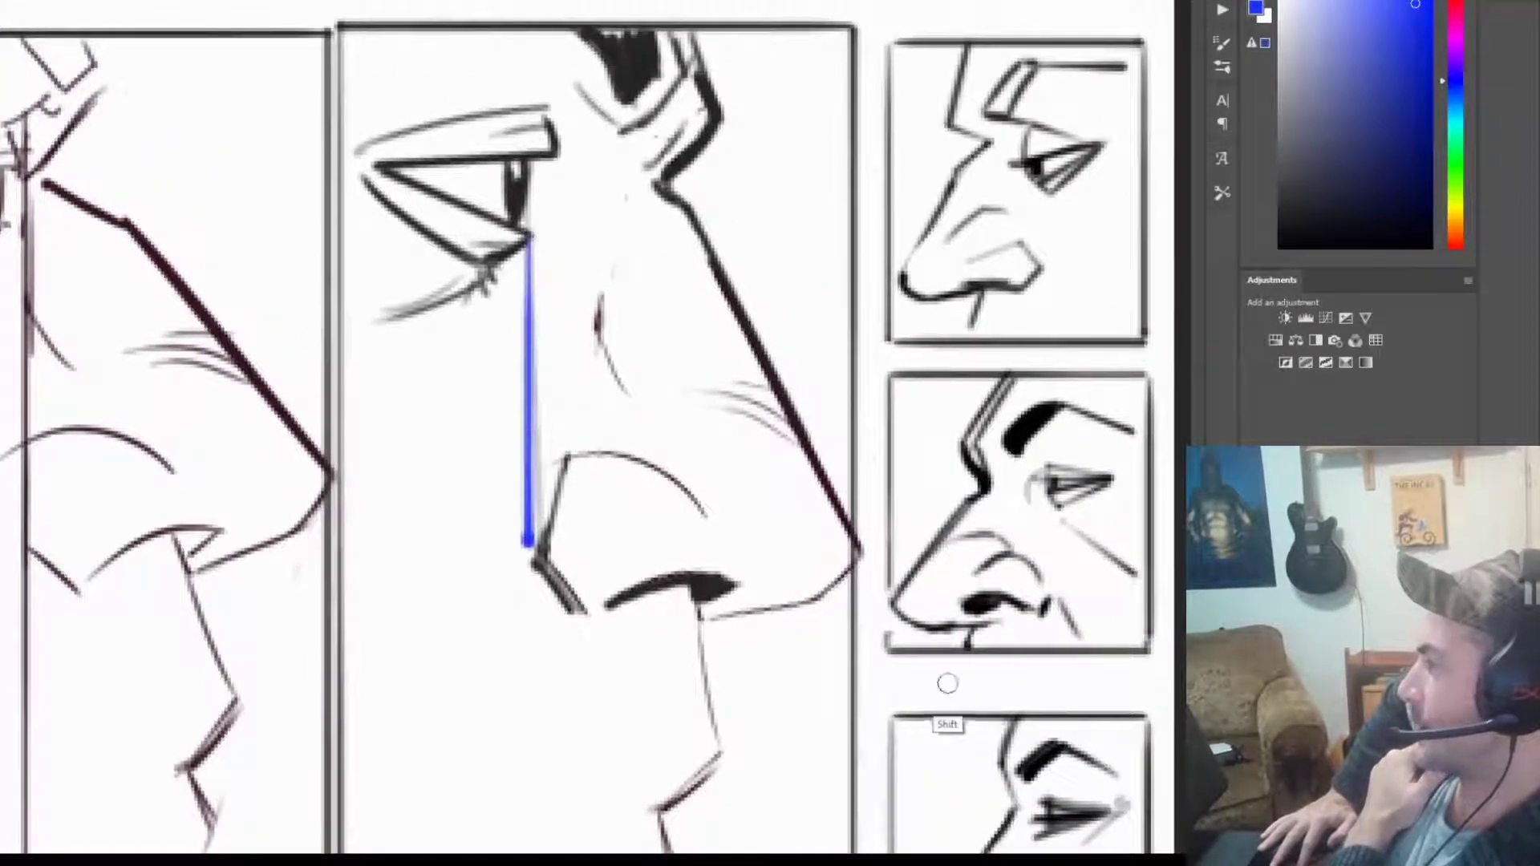
pyautogui.hotkey('ctrl', 'z')
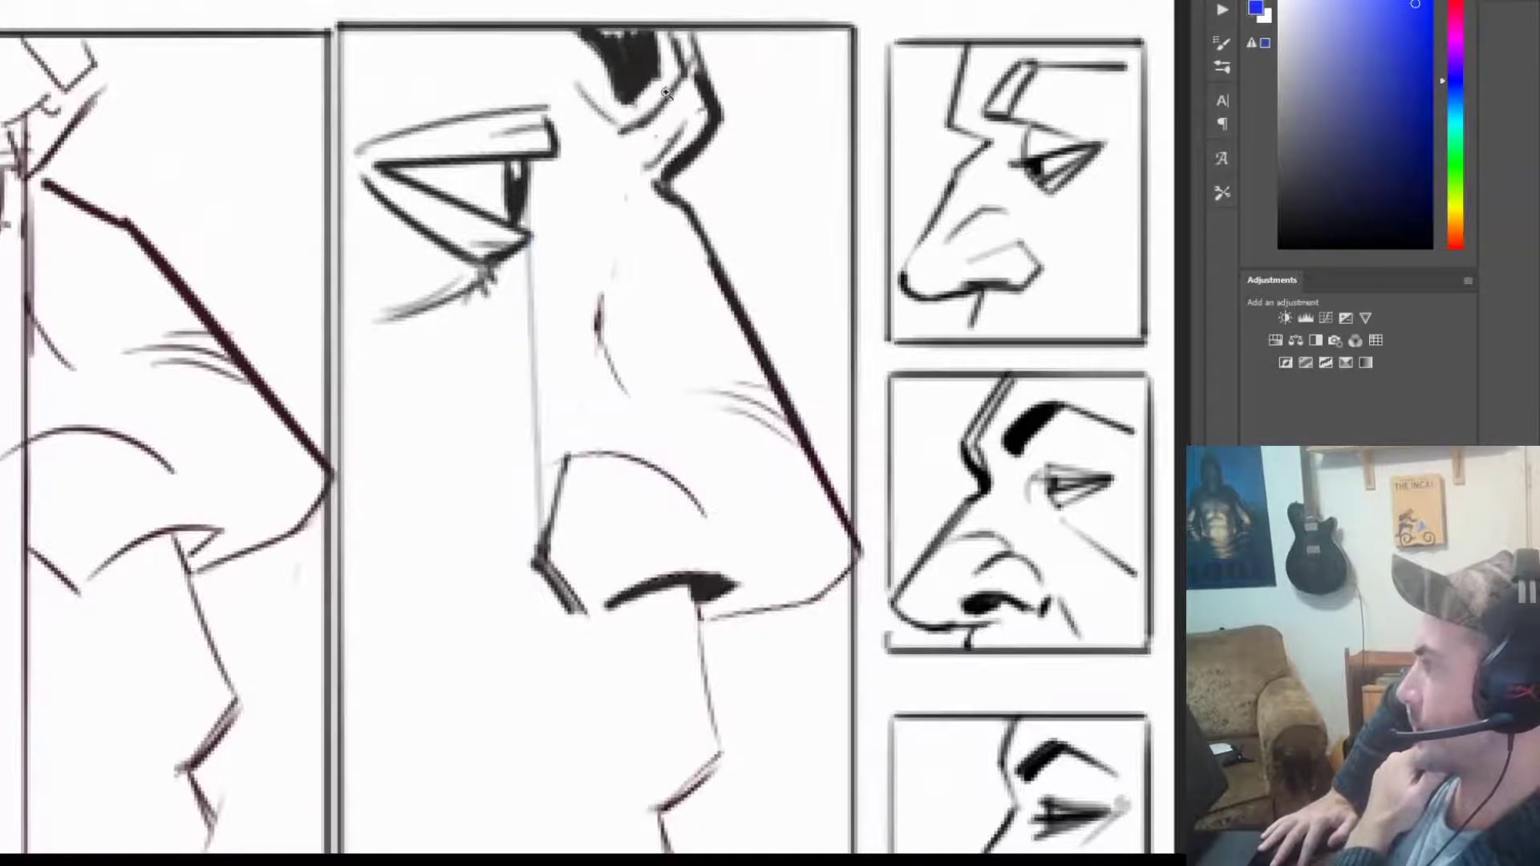
pyautogui.scroll(-4, 678, 62)
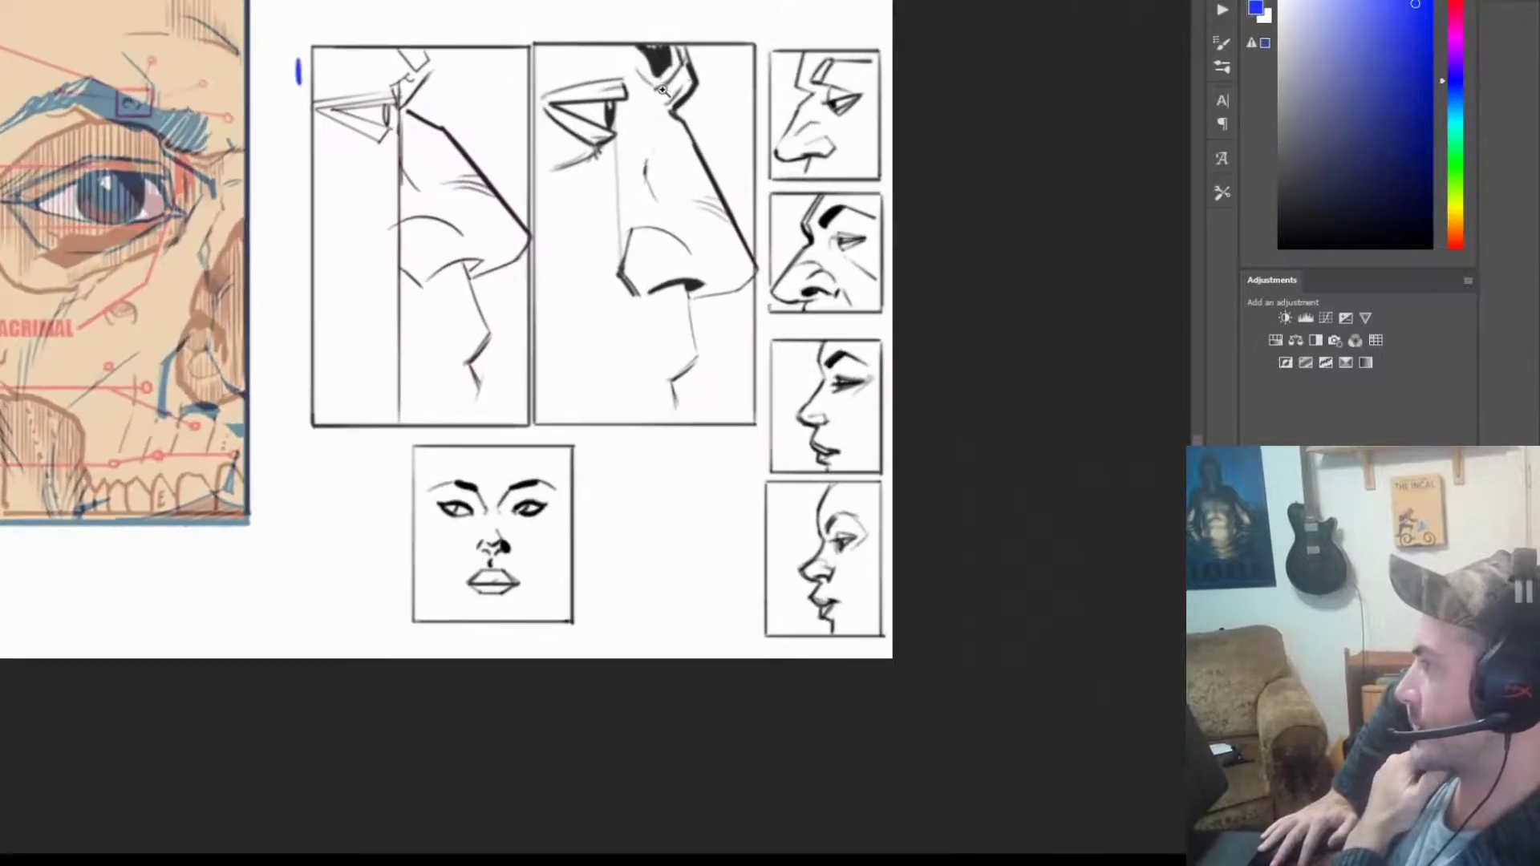
pyautogui.scroll(5, 663, 91)
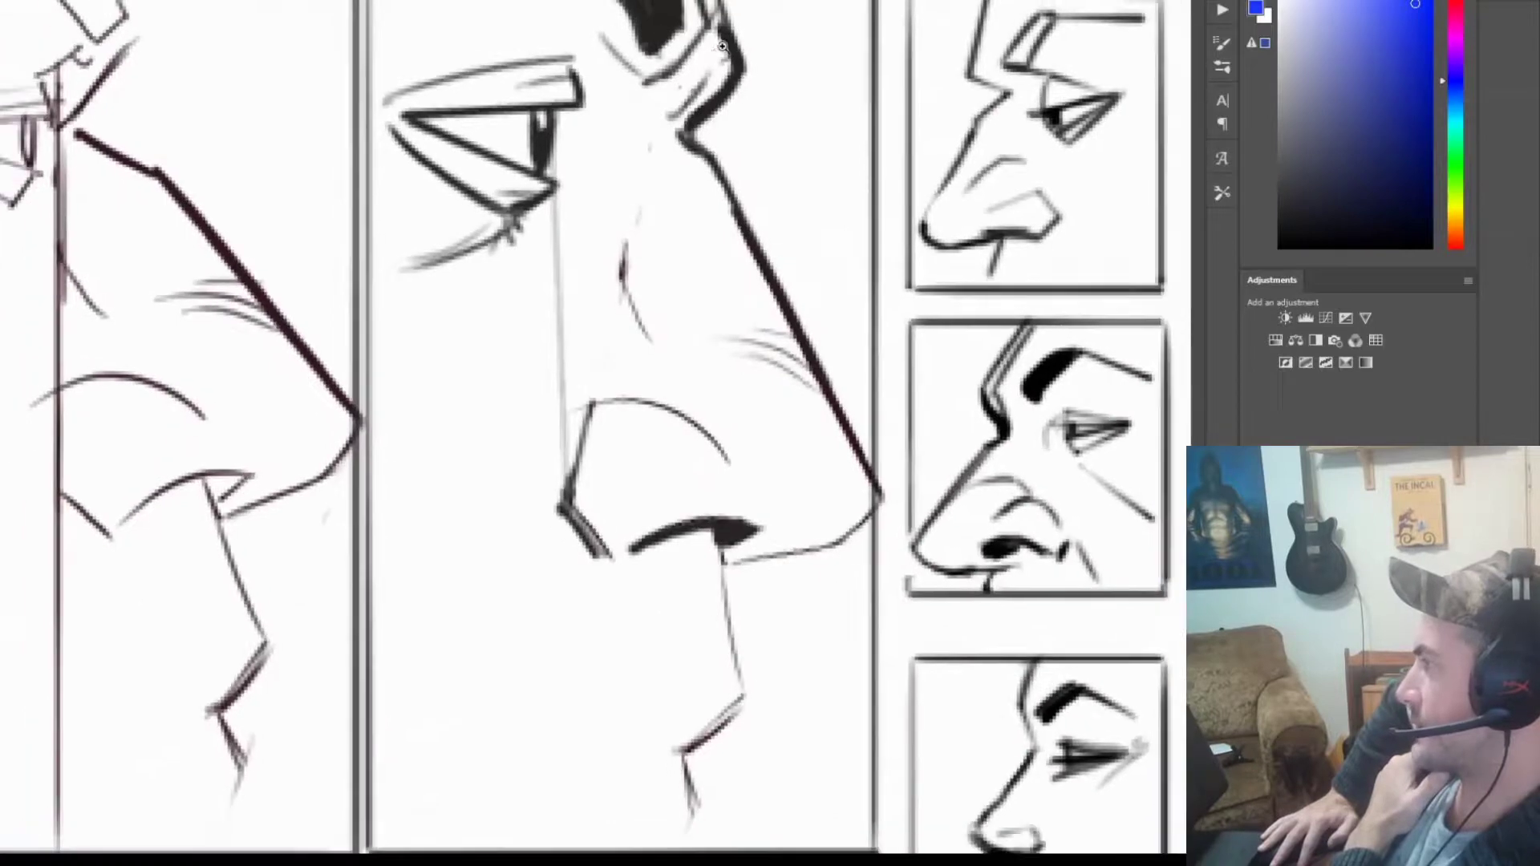
pyautogui.moveTo(688, 172); pyautogui.dragTo(695, 277)
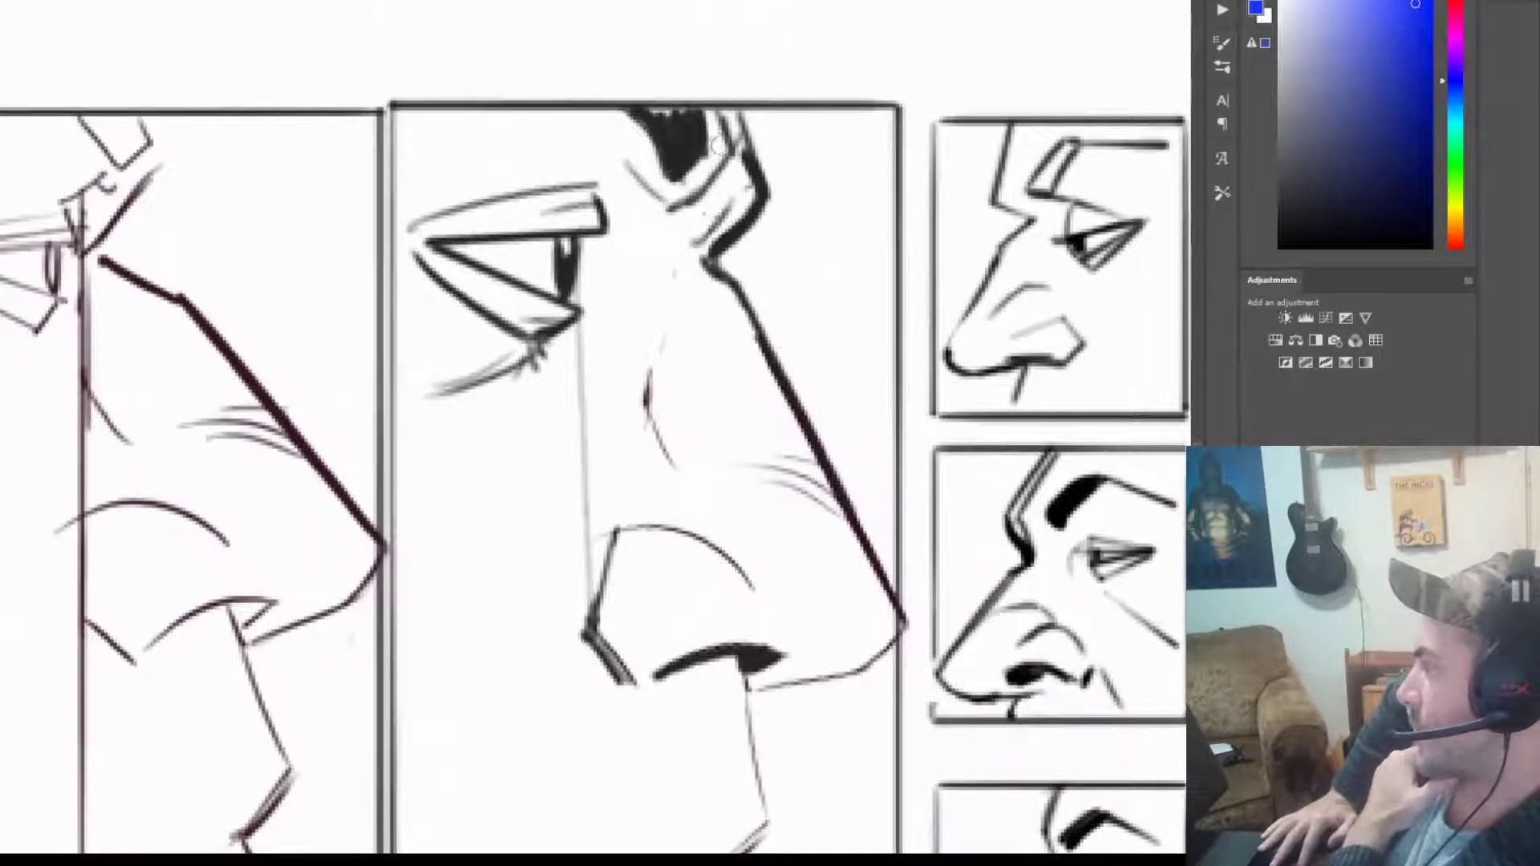
pyautogui.moveTo(722, 140)
pyautogui.mouseDown()
pyautogui.moveTo(650, 186)
pyautogui.moveTo(592, 164)
pyautogui.moveTo(600, 281)
pyautogui.moveTo(540, 341)
pyautogui.moveTo(452, 371)
pyautogui.moveTo(389, 435)
pyautogui.mouseUp()
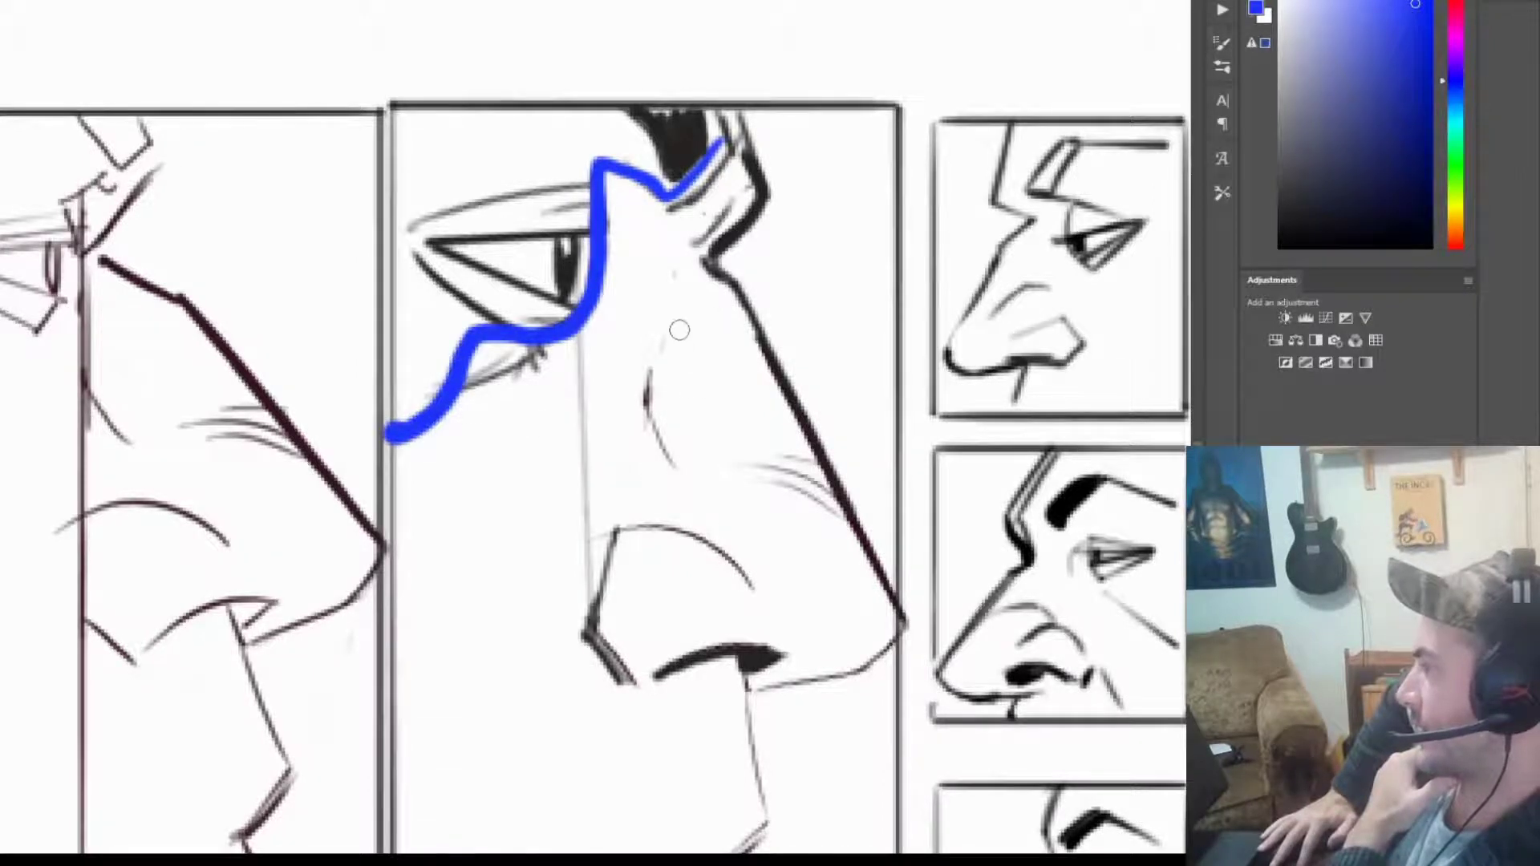
pyautogui.moveTo(704, 291)
pyautogui.mouseDown()
pyautogui.moveTo(649, 388)
pyautogui.moveTo(656, 505)
pyautogui.moveTo(595, 536)
pyautogui.moveTo(553, 620)
pyautogui.moveTo(606, 702)
pyautogui.moveTo(634, 590)
pyautogui.moveTo(631, 488)
pyautogui.moveTo(554, 480)
pyautogui.moveTo(456, 576)
pyautogui.moveTo(415, 697)
pyautogui.mouseUp()
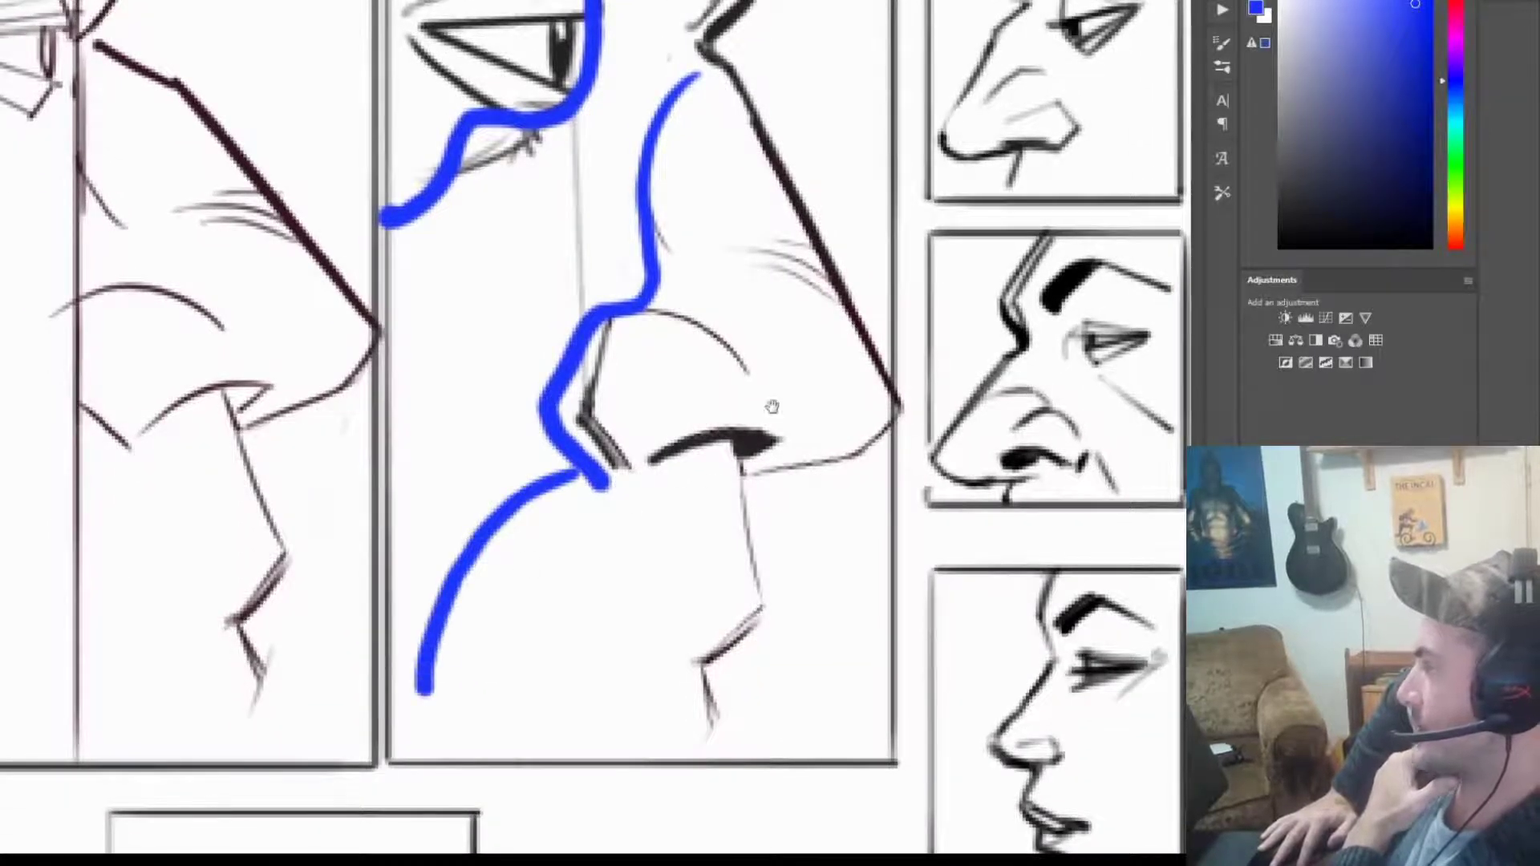
pyautogui.moveTo(770, 406)
pyautogui.mouseDown()
pyautogui.moveTo(763, 474)
pyautogui.moveTo(815, 648)
pyautogui.moveTo(791, 470)
pyautogui.moveTo(567, 567)
pyautogui.mouseUp()
pyautogui.hotkey('ctrl', 'z')
pyautogui.hotkey('ctrl', 'z')
pyautogui.hotkey('ctrl', 'z')
pyautogui.moveTo(935, 402); pyautogui.dragTo(905, 368)
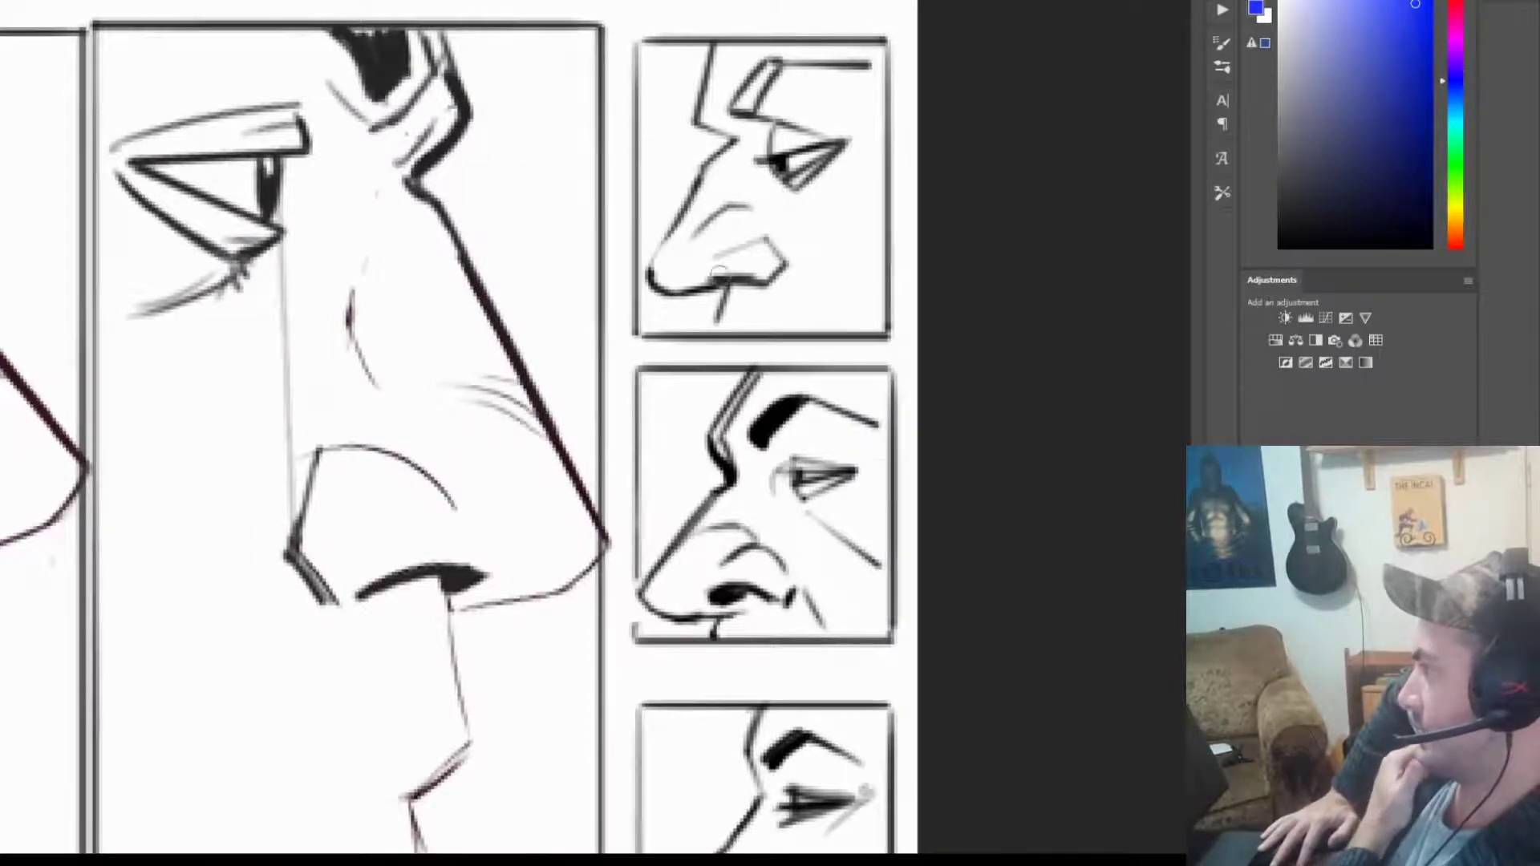
pyautogui.moveTo(655, 429); pyautogui.dragTo(829, 402)
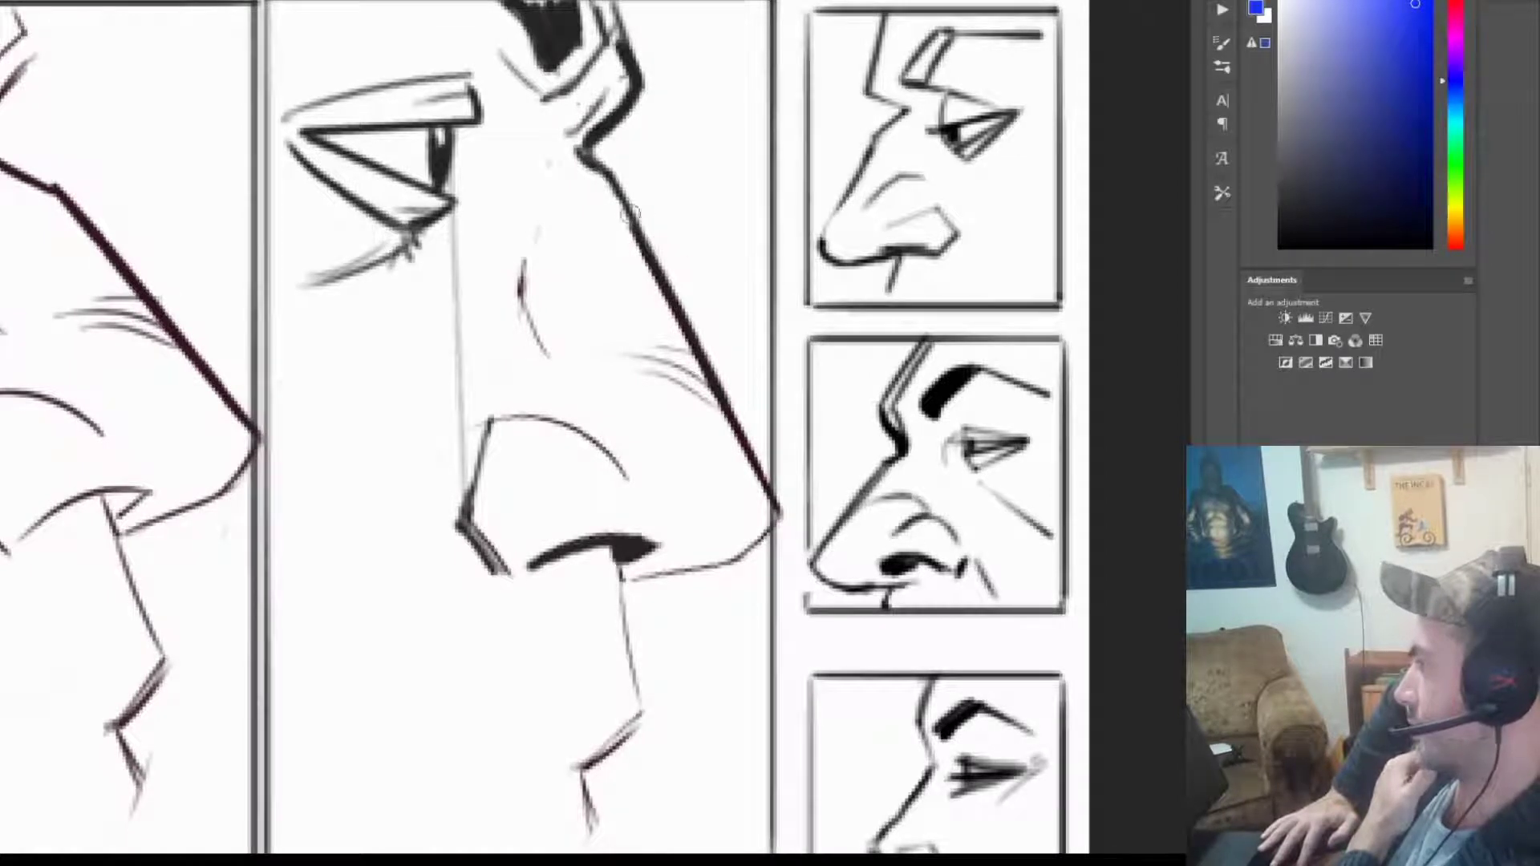
pyautogui.moveTo(578, 152)
pyautogui.mouseDown()
pyautogui.moveTo(652, 258)
pyautogui.moveTo(584, 309)
pyautogui.moveTo(540, 378)
pyautogui.moveTo(574, 447)
pyautogui.moveTo(646, 439)
pyautogui.moveTo(591, 510)
pyautogui.moveTo(648, 672)
pyautogui.mouseUp()
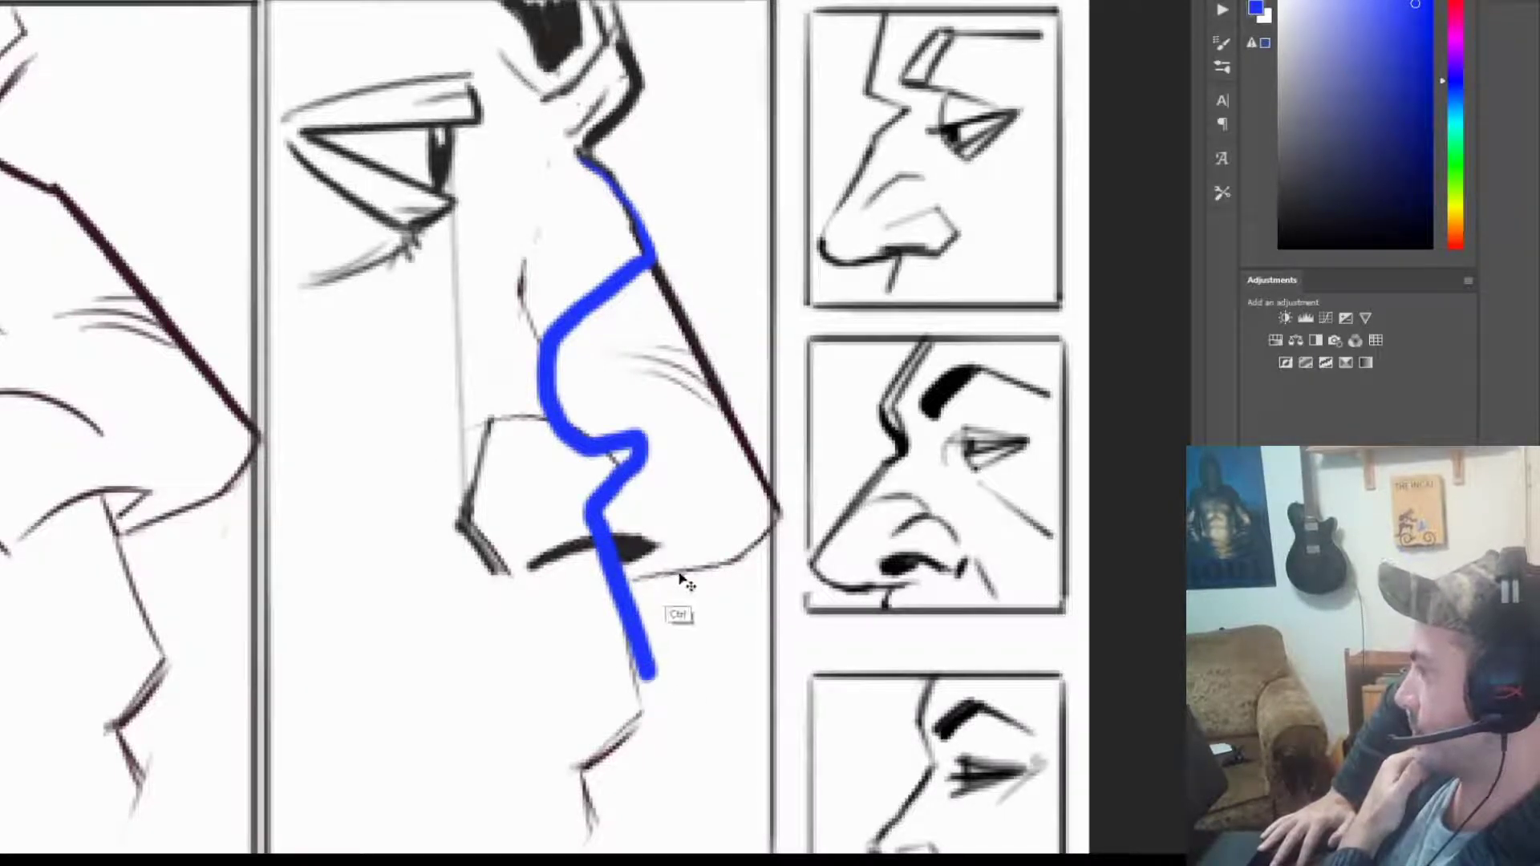
pyautogui.hotkey('ctrl', 'z')
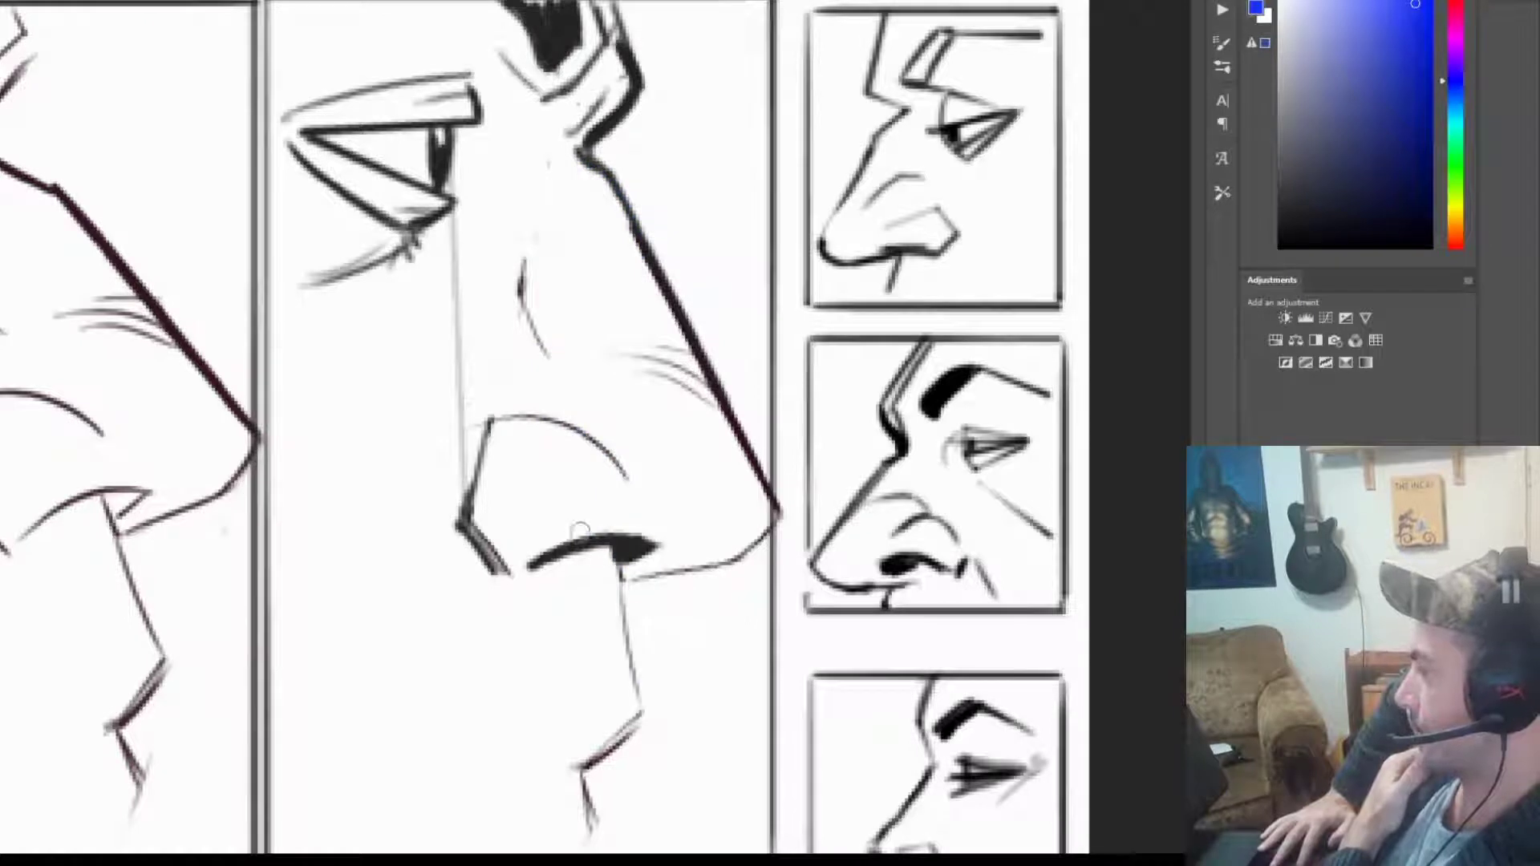
pyautogui.moveTo(594, 505)
pyautogui.mouseDown()
pyautogui.moveTo(572, 562)
pyautogui.moveTo(600, 619)
pyautogui.mouseUp()
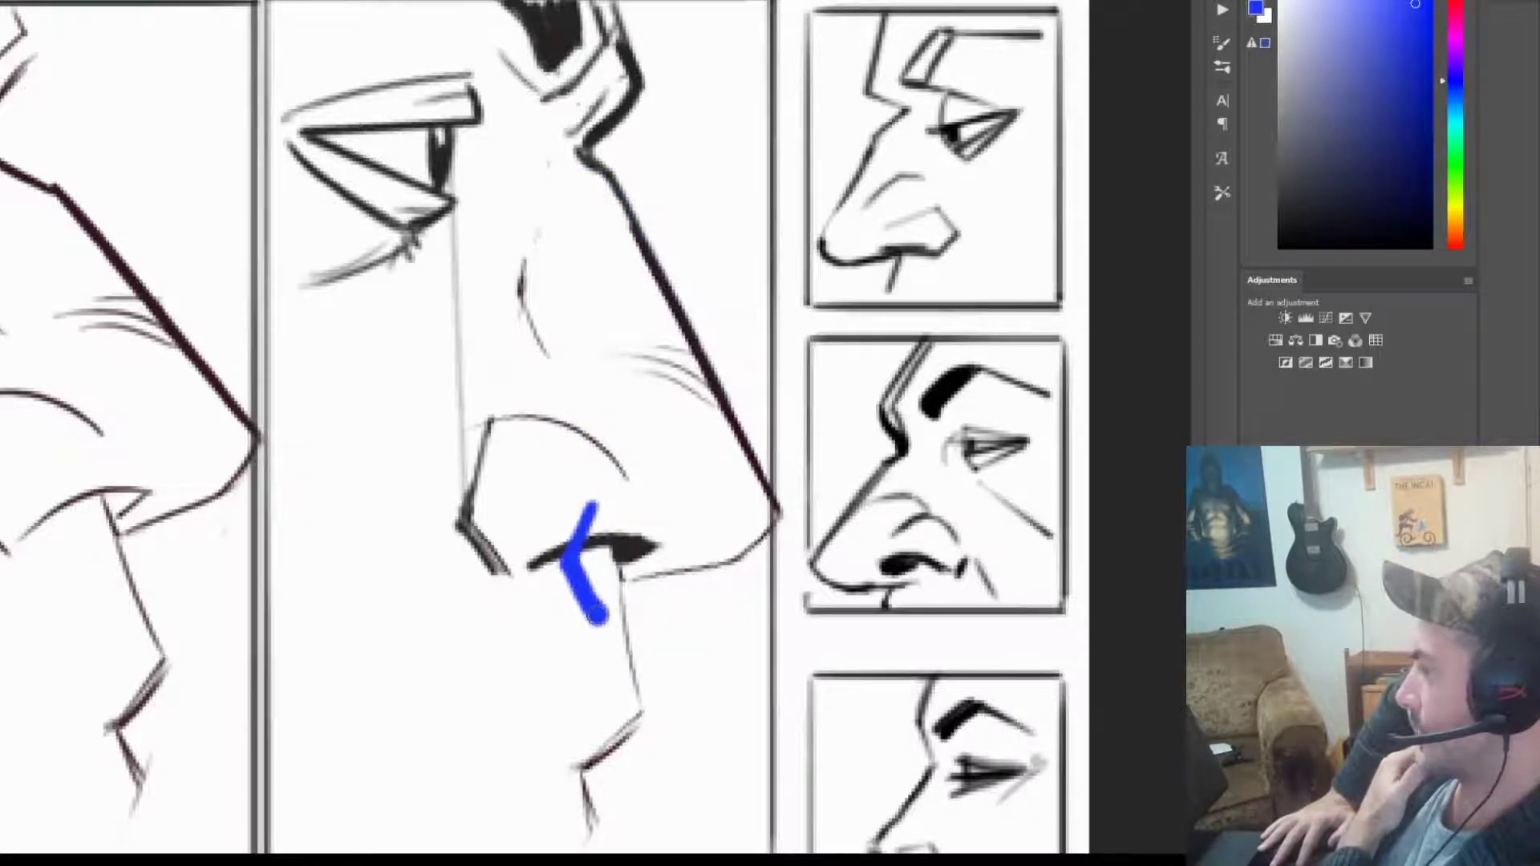
pyautogui.moveTo(606, 509)
pyautogui.mouseDown()
pyautogui.moveTo(534, 481)
pyautogui.moveTo(515, 420)
pyautogui.moveTo(528, 342)
pyautogui.moveTo(630, 237)
pyautogui.mouseUp()
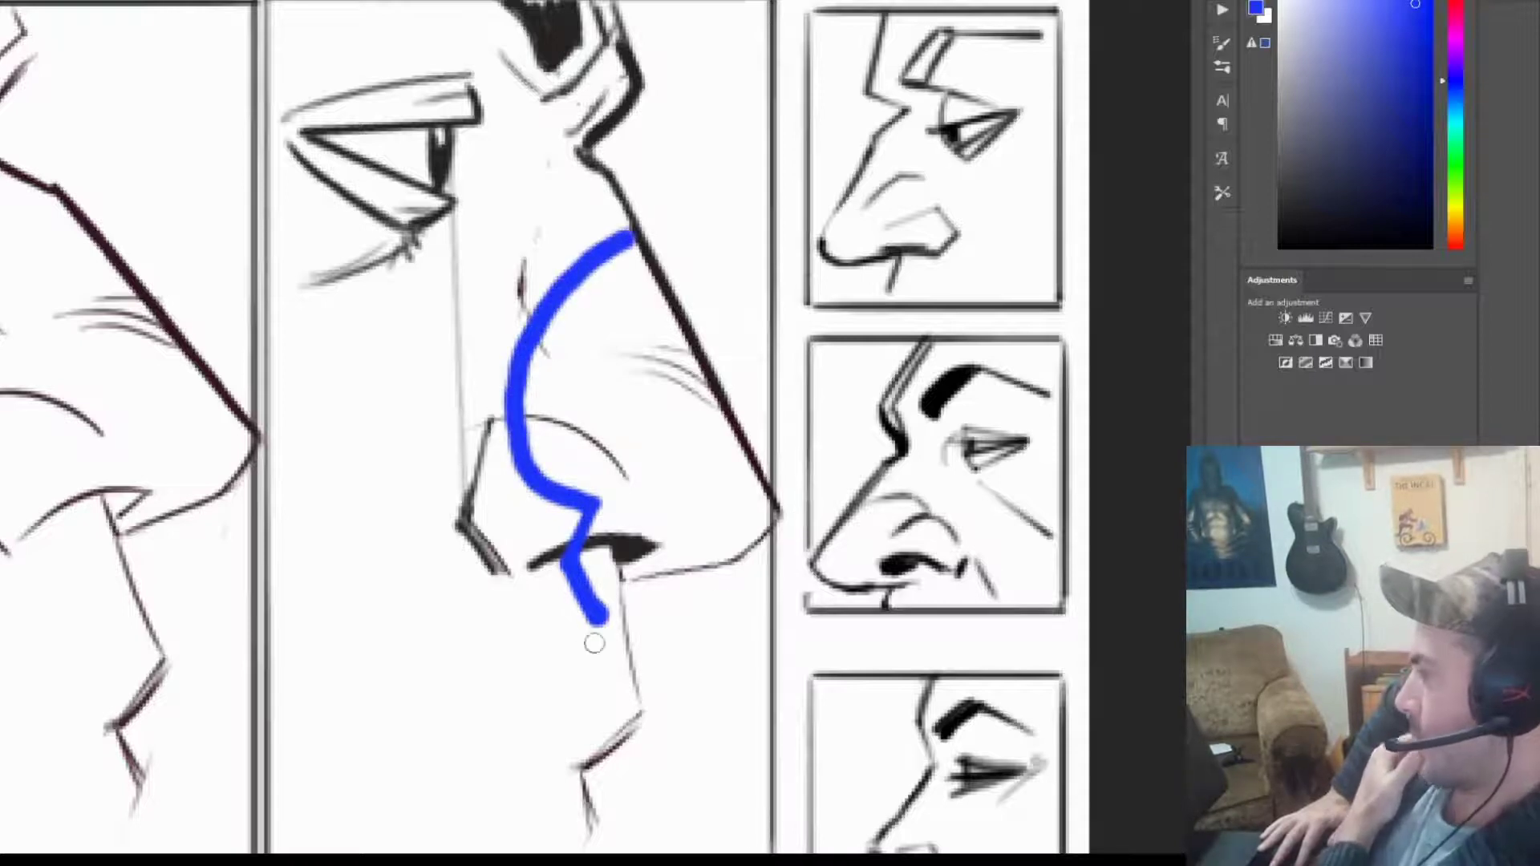
pyautogui.moveTo(600, 618)
pyautogui.mouseDown()
pyautogui.moveTo(610, 674)
pyautogui.moveTo(565, 732)
pyautogui.moveTo(597, 627)
pyautogui.moveTo(565, 718)
pyautogui.mouseUp()
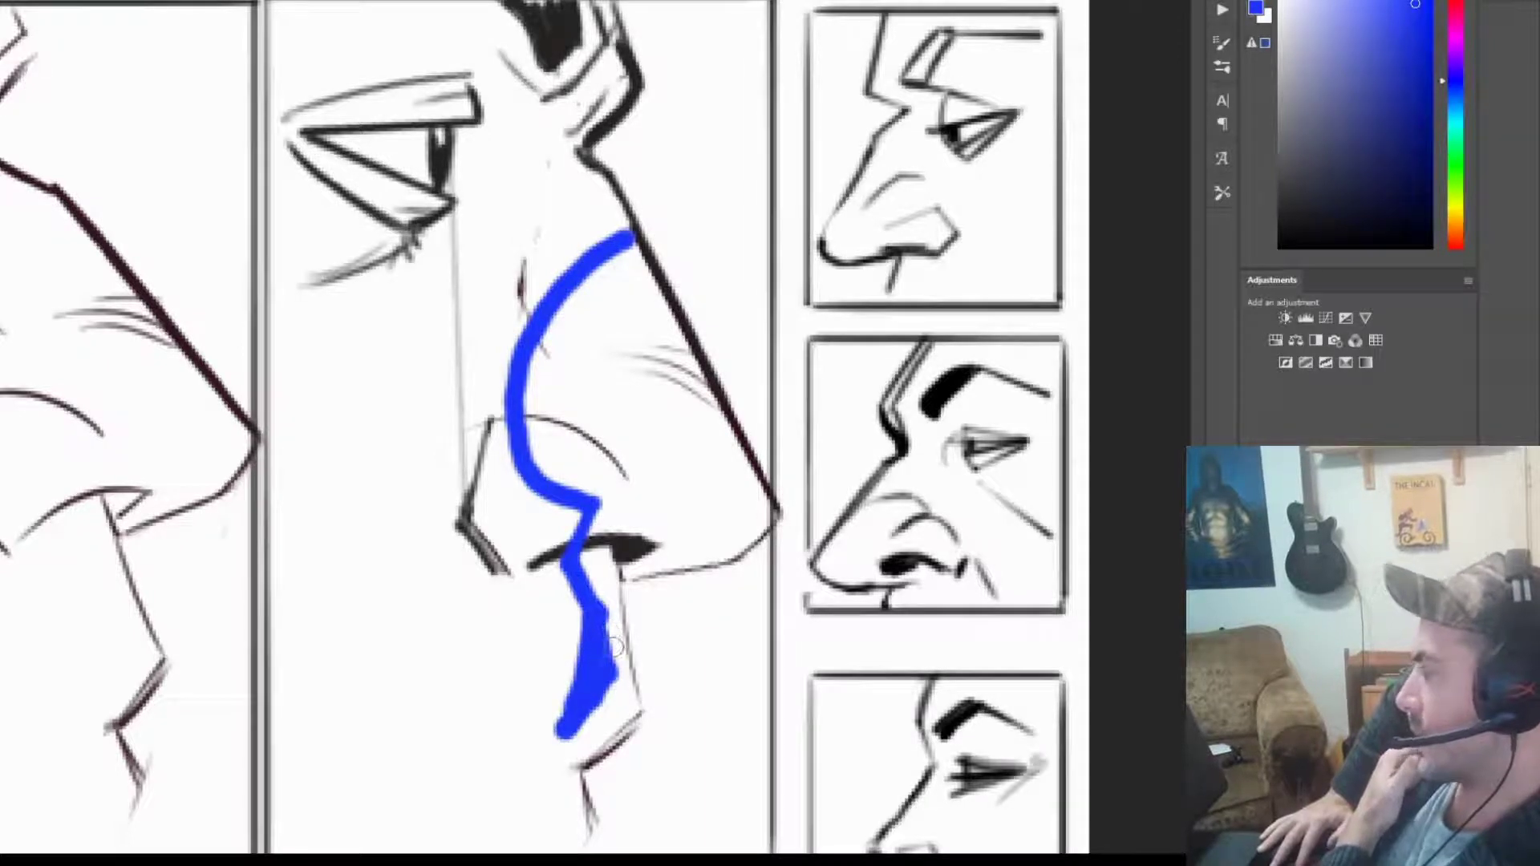
pyautogui.press('e')
pyautogui.moveTo(620, 640)
pyautogui.mouseDown()
pyautogui.moveTo(579, 756)
pyautogui.moveTo(593, 629)
pyautogui.moveTo(568, 480)
pyautogui.moveTo(582, 305)
pyautogui.moveTo(663, 372)
pyautogui.mouseUp()
# Step: Try blue strokes on the top nose's bridge and the middle nose's nostril and bridge
pyautogui.moveTo(779, 633); pyautogui.dragTo(580, 678)
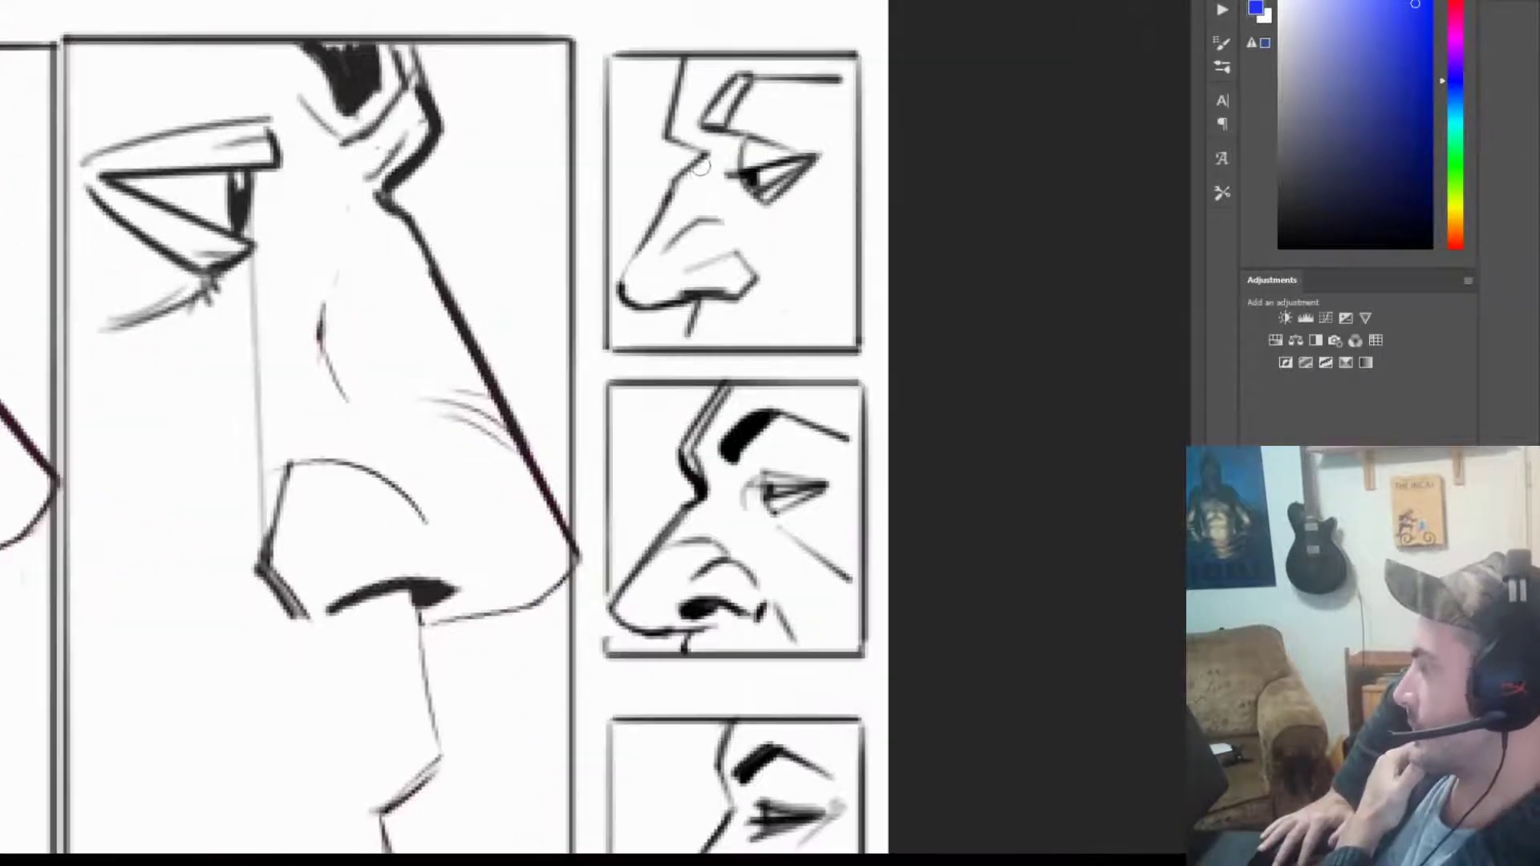
pyautogui.moveTo(701, 163)
pyautogui.mouseDown()
pyautogui.moveTo(665, 193)
pyautogui.moveTo(747, 248)
pyautogui.mouseUp()
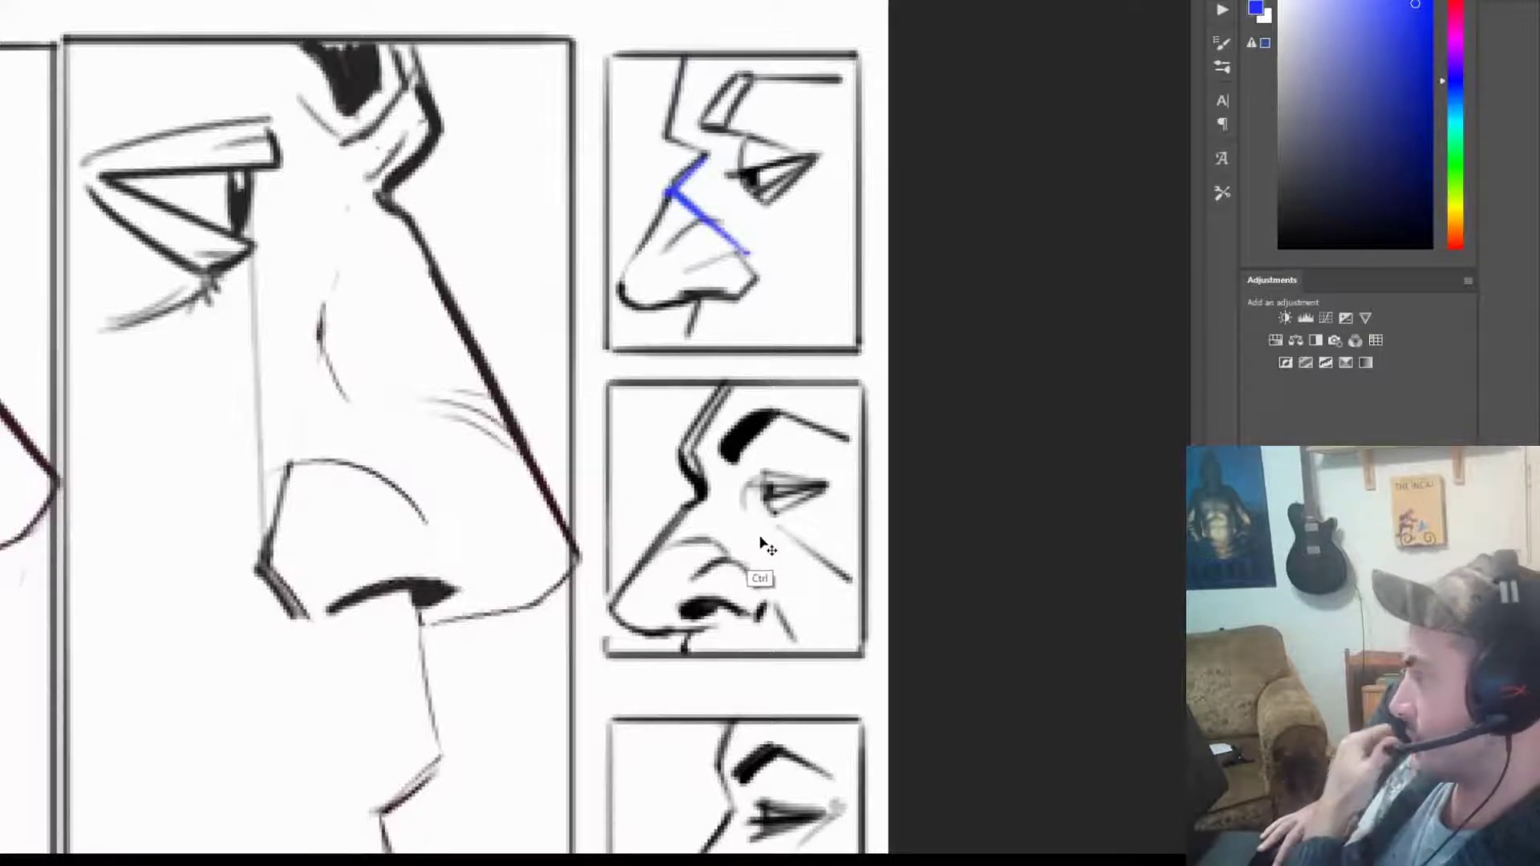
pyautogui.hotkey('ctrl', 'z')
pyautogui.hotkey('ctrl', 'z')
pyautogui.moveTo(812, 616); pyautogui.dragTo(780, 406)
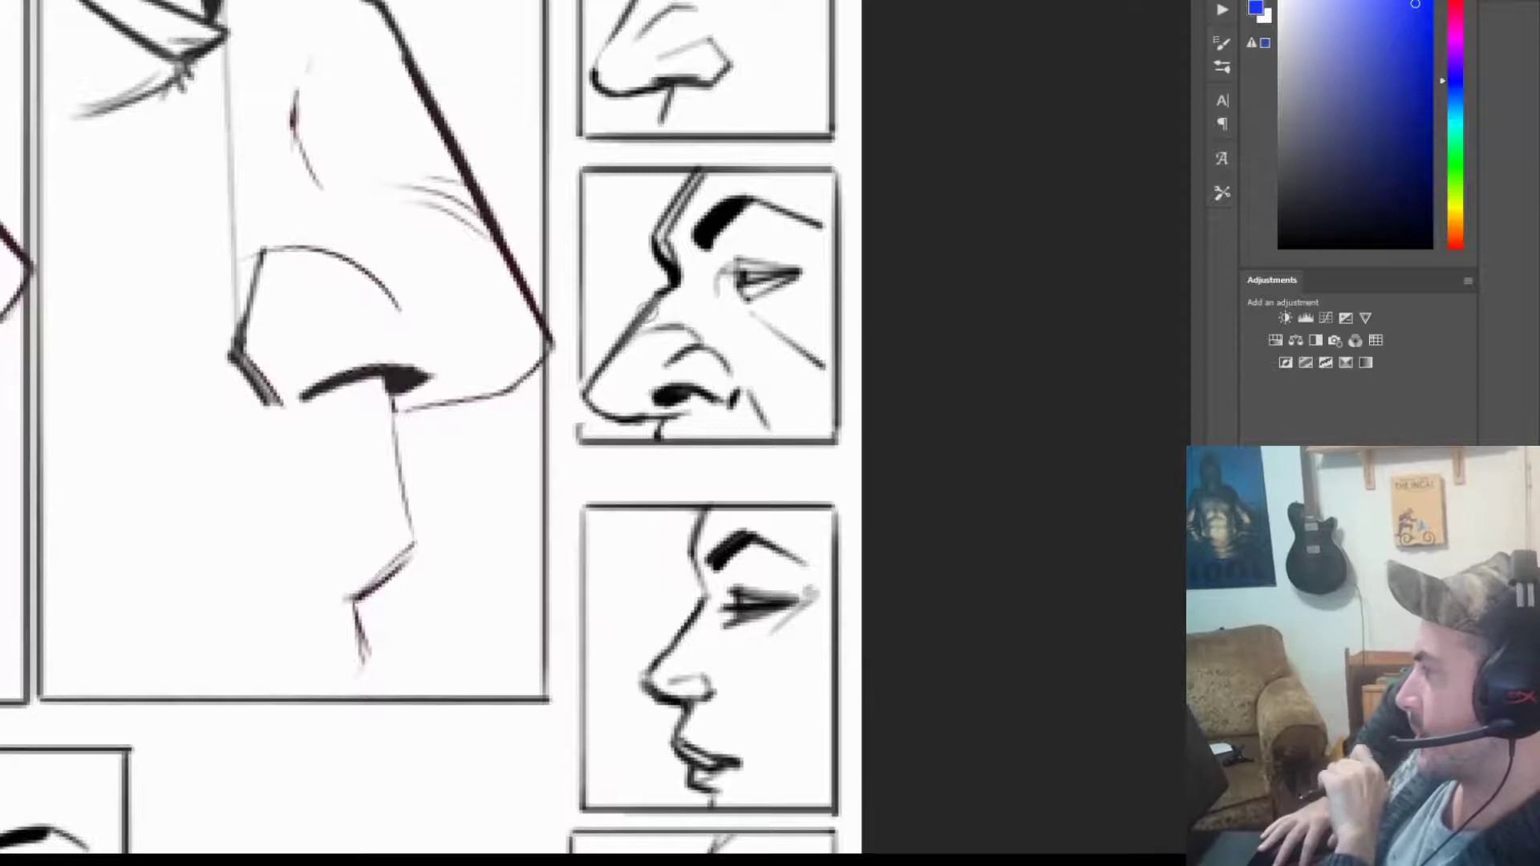
pyautogui.moveTo(649, 305); pyautogui.dragTo(696, 361)
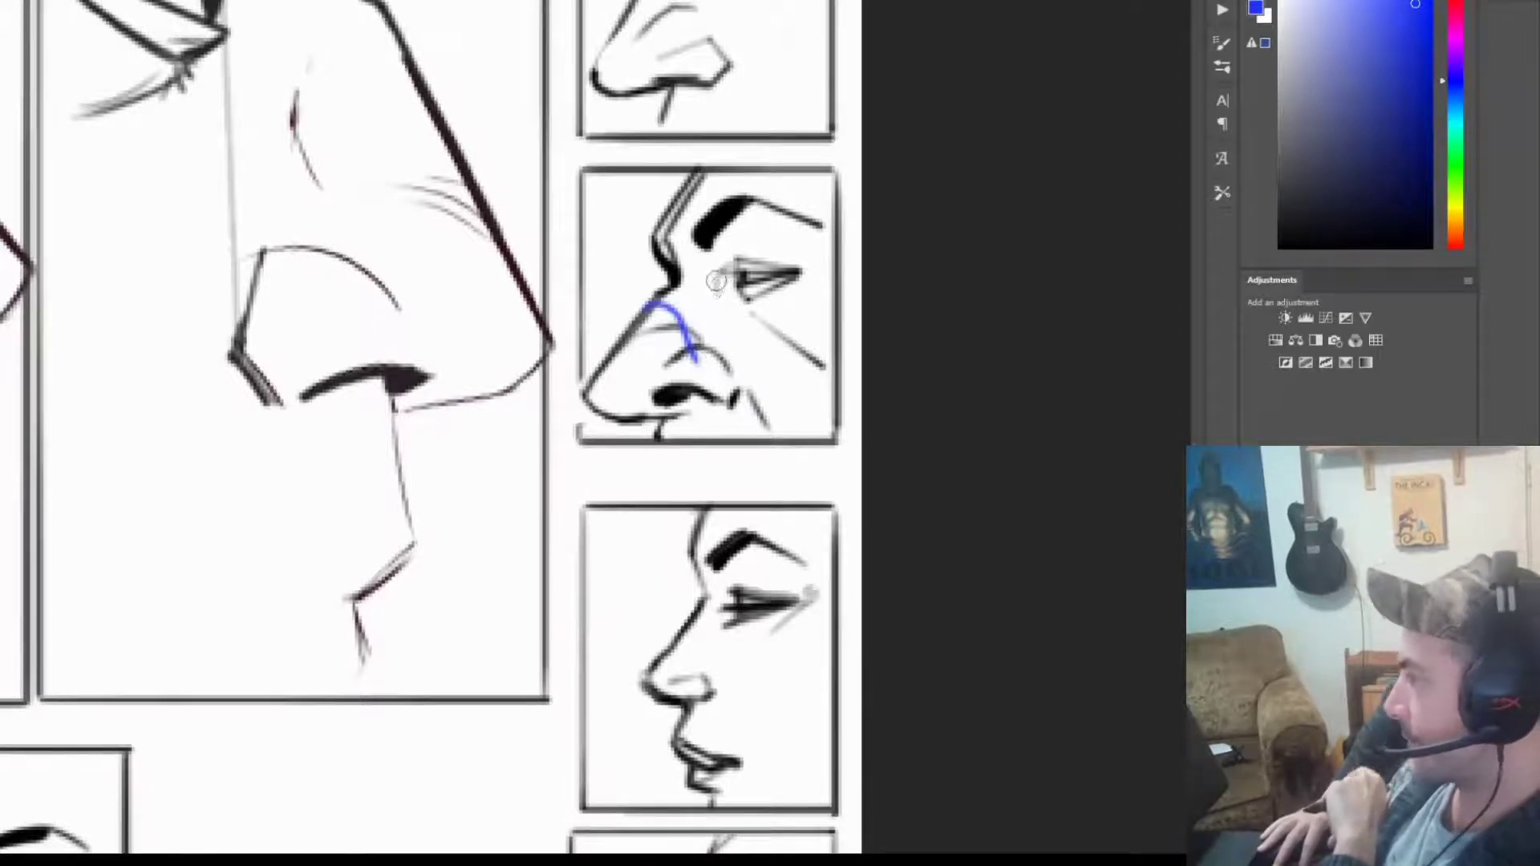
pyautogui.moveTo(690, 282); pyautogui.dragTo(654, 233)
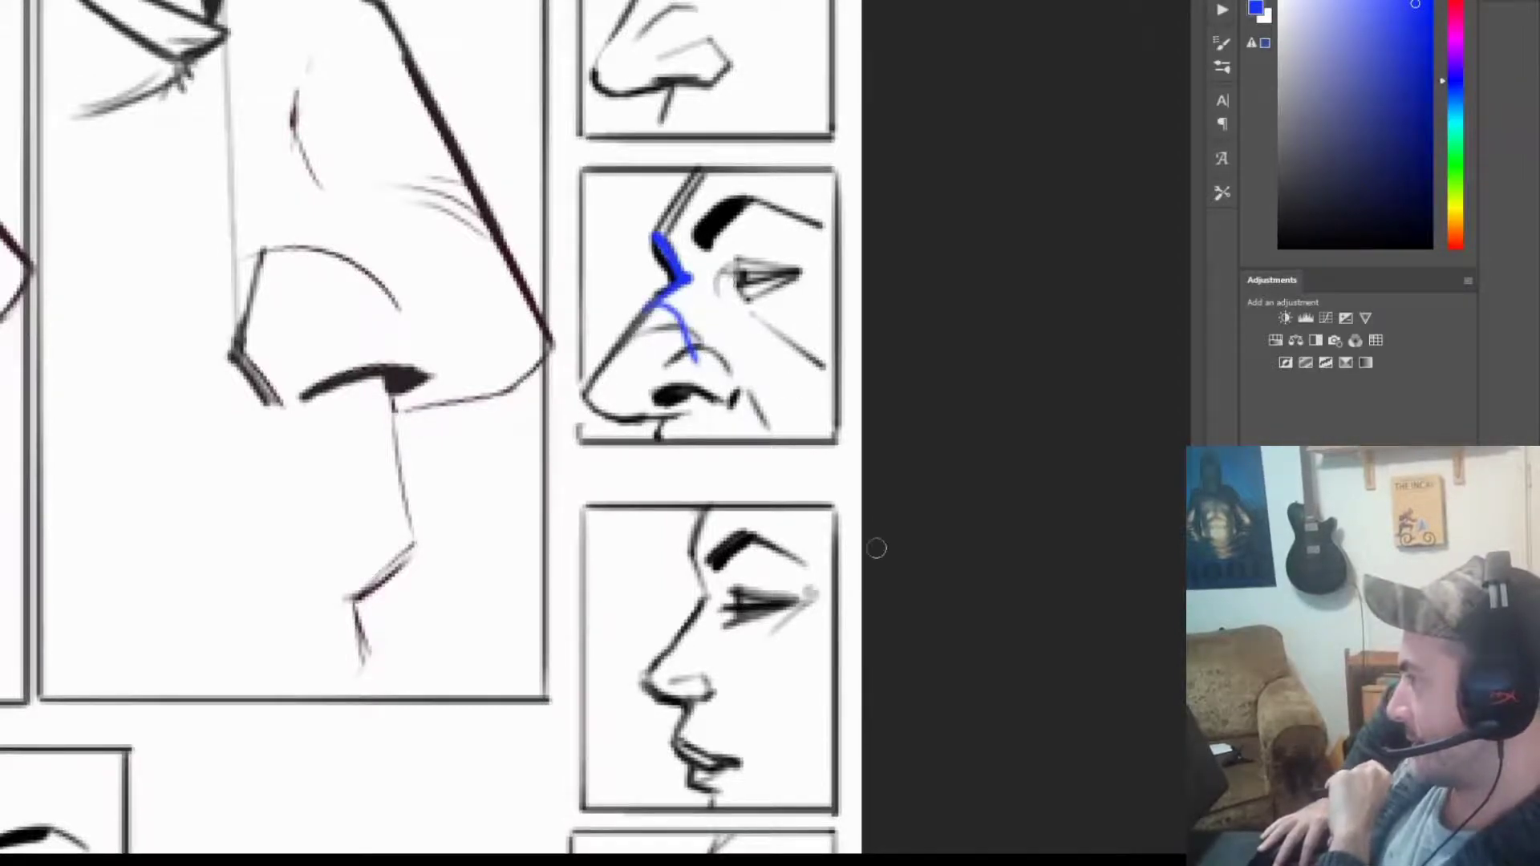
# Step: Undo the trial strokes and draw a blue line over the closed-eye profile's brow
pyautogui.hotkey('ctrl', 'z')
pyautogui.hotkey('ctrl', 'z')
pyautogui.moveTo(860, 585)
pyautogui.mouseDown()
pyautogui.moveTo(801, 516)
pyautogui.moveTo(810, 305)
pyautogui.mouseUp()
pyautogui.moveTo(710, 234)
pyautogui.mouseDown()
pyautogui.moveTo(695, 269)
pyautogui.moveTo(694, 299)
pyautogui.moveTo(710, 302)
pyautogui.moveTo(692, 282)
pyautogui.moveTo(722, 341)
pyautogui.mouseUp()
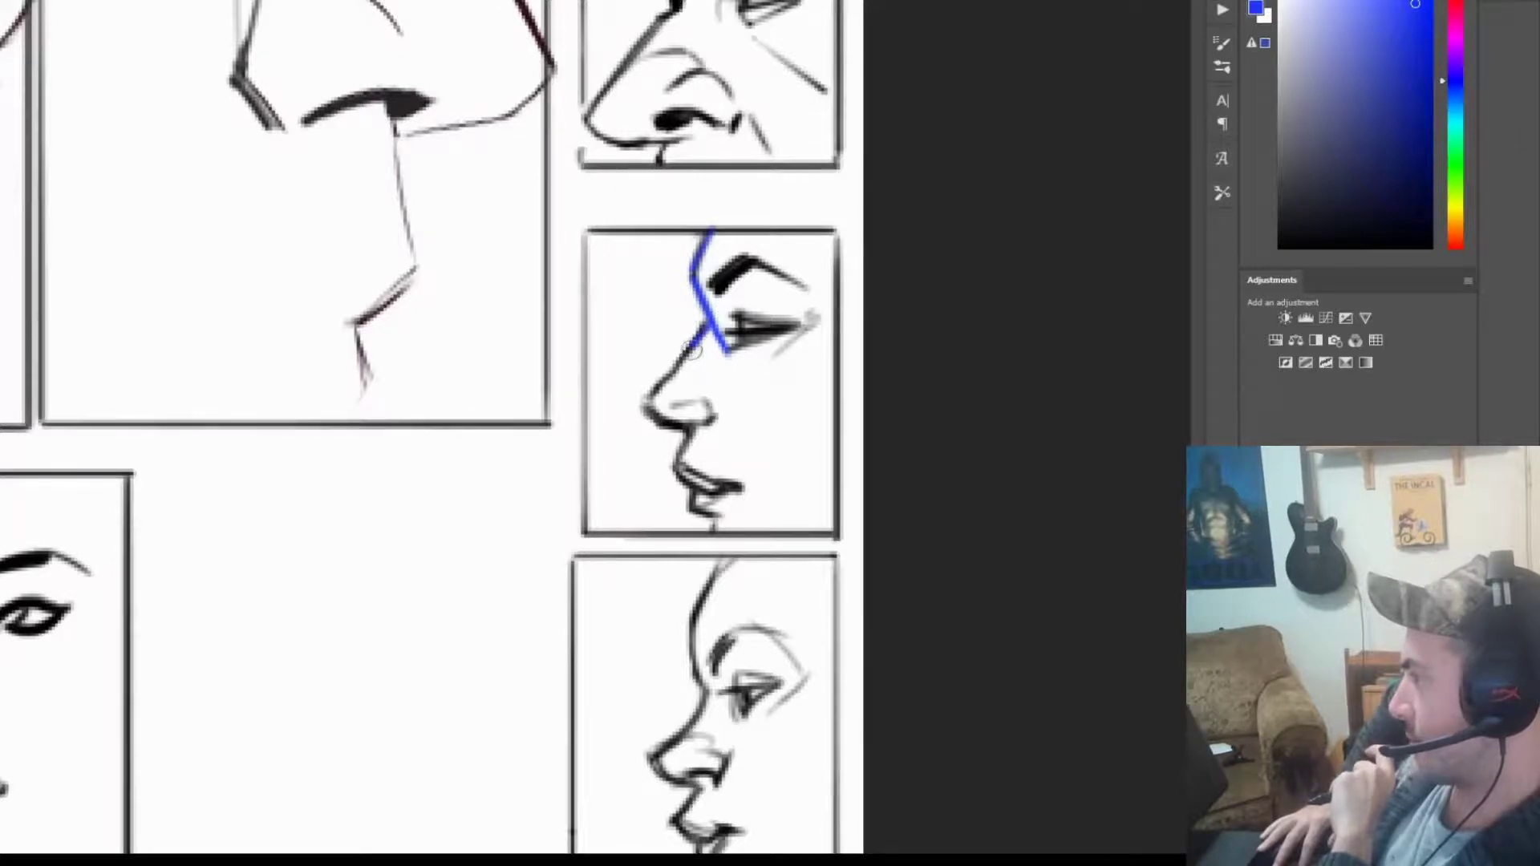
# Step: Extend the blue line down the nose bridge, then undo all blue strokes on that profile
pyautogui.moveTo(692, 342)
pyautogui.mouseDown()
pyautogui.moveTo(721, 380)
pyautogui.moveTo(724, 365)
pyautogui.moveTo(708, 407)
pyautogui.moveTo(692, 405)
pyautogui.moveTo(712, 427)
pyautogui.moveTo(703, 459)
pyautogui.moveTo(732, 536)
pyautogui.mouseUp()
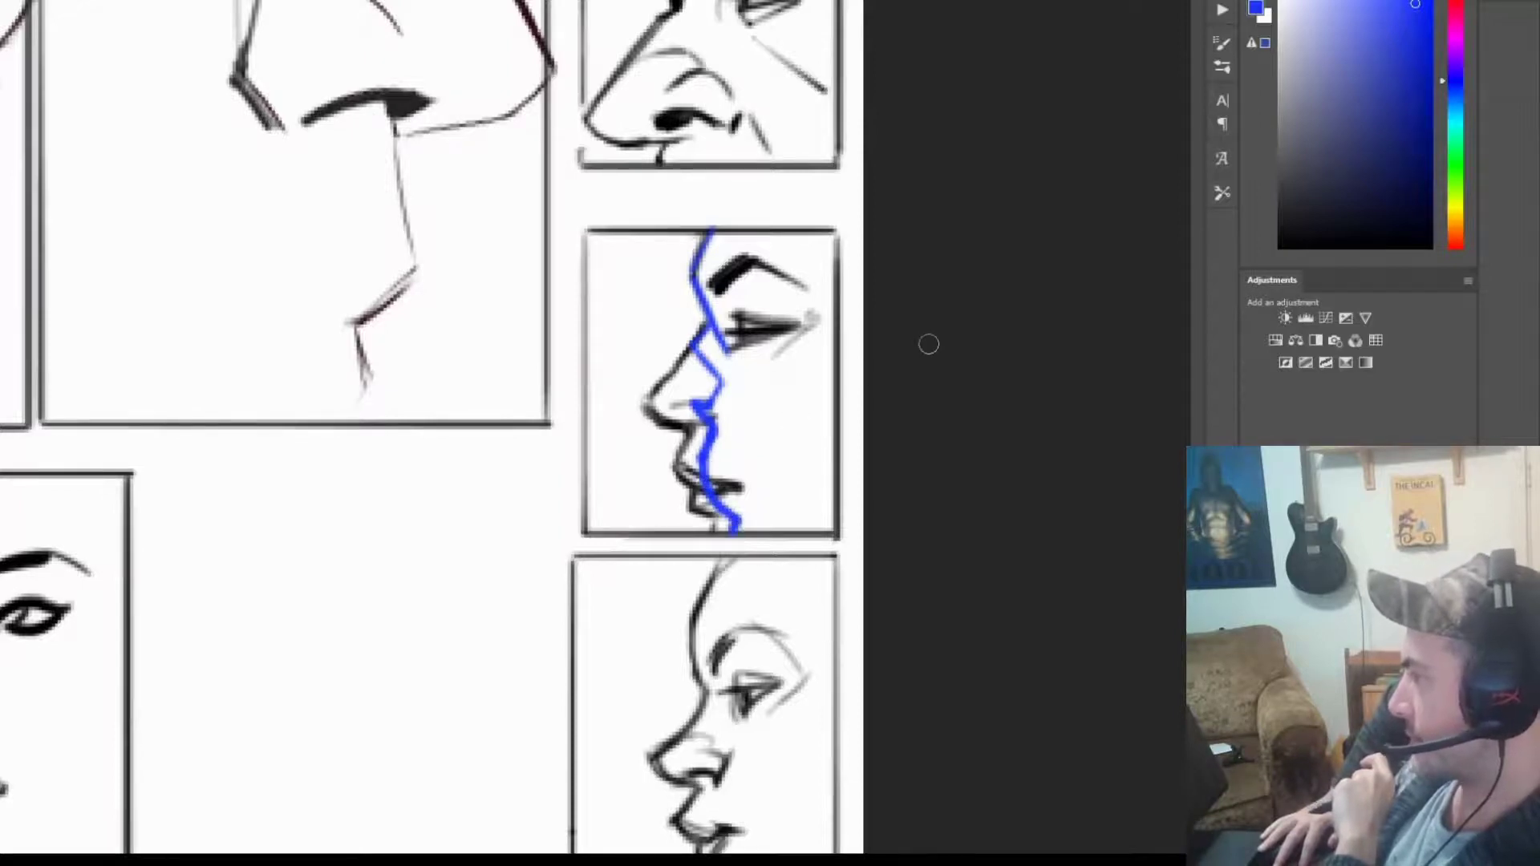
pyautogui.hotkey('ctrl', 'z')
pyautogui.hotkey('ctrl', 'z')
pyautogui.hotkey('ctrl', 'z')
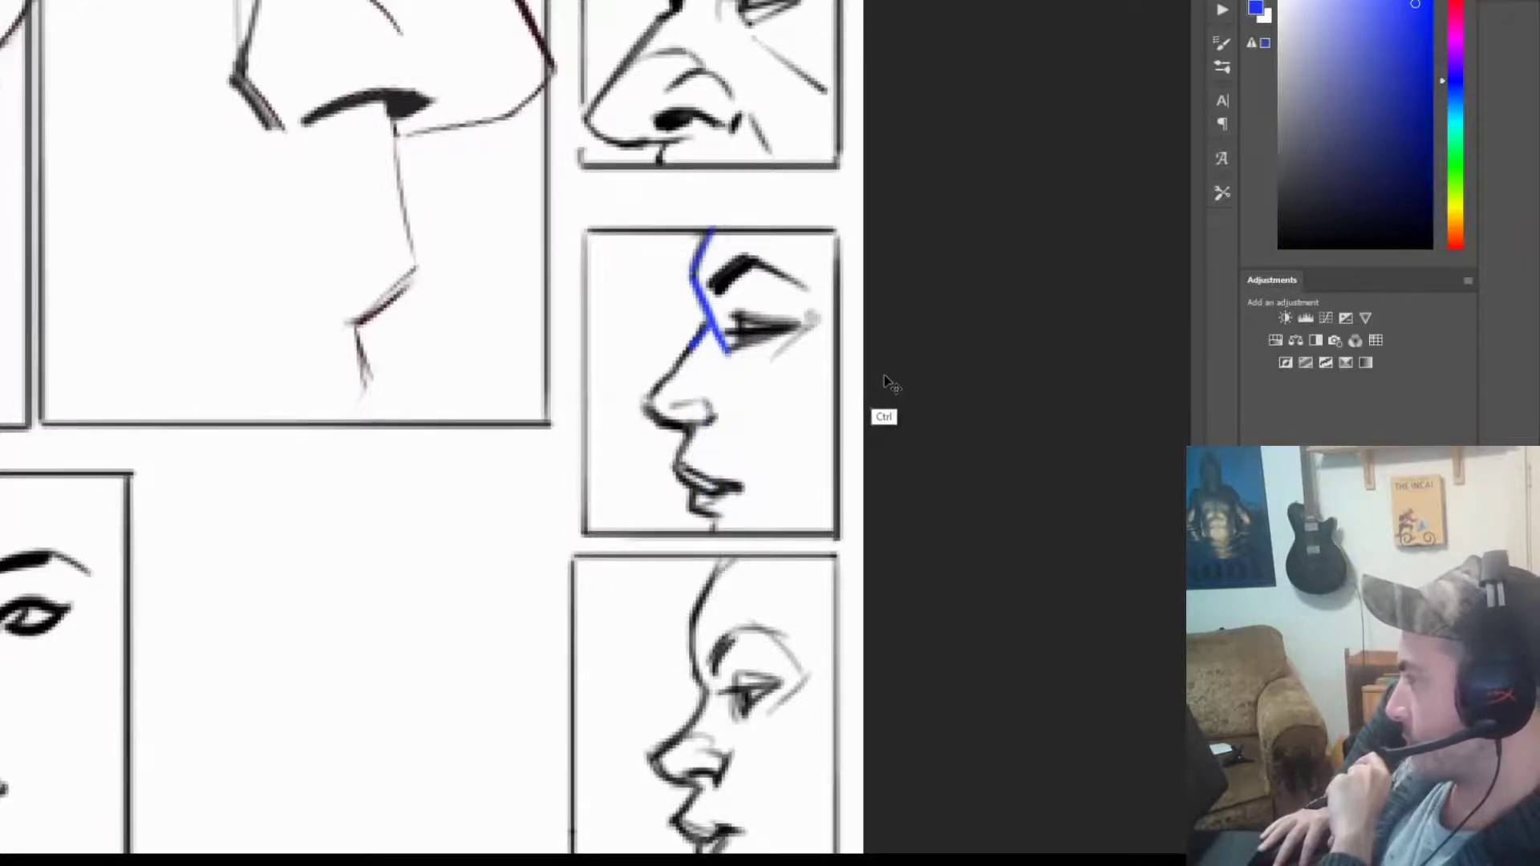
pyautogui.hotkey('ctrl', 'z')
pyautogui.hotkey('ctrl', 'z')
pyautogui.hotkey('ctrl', 'z')
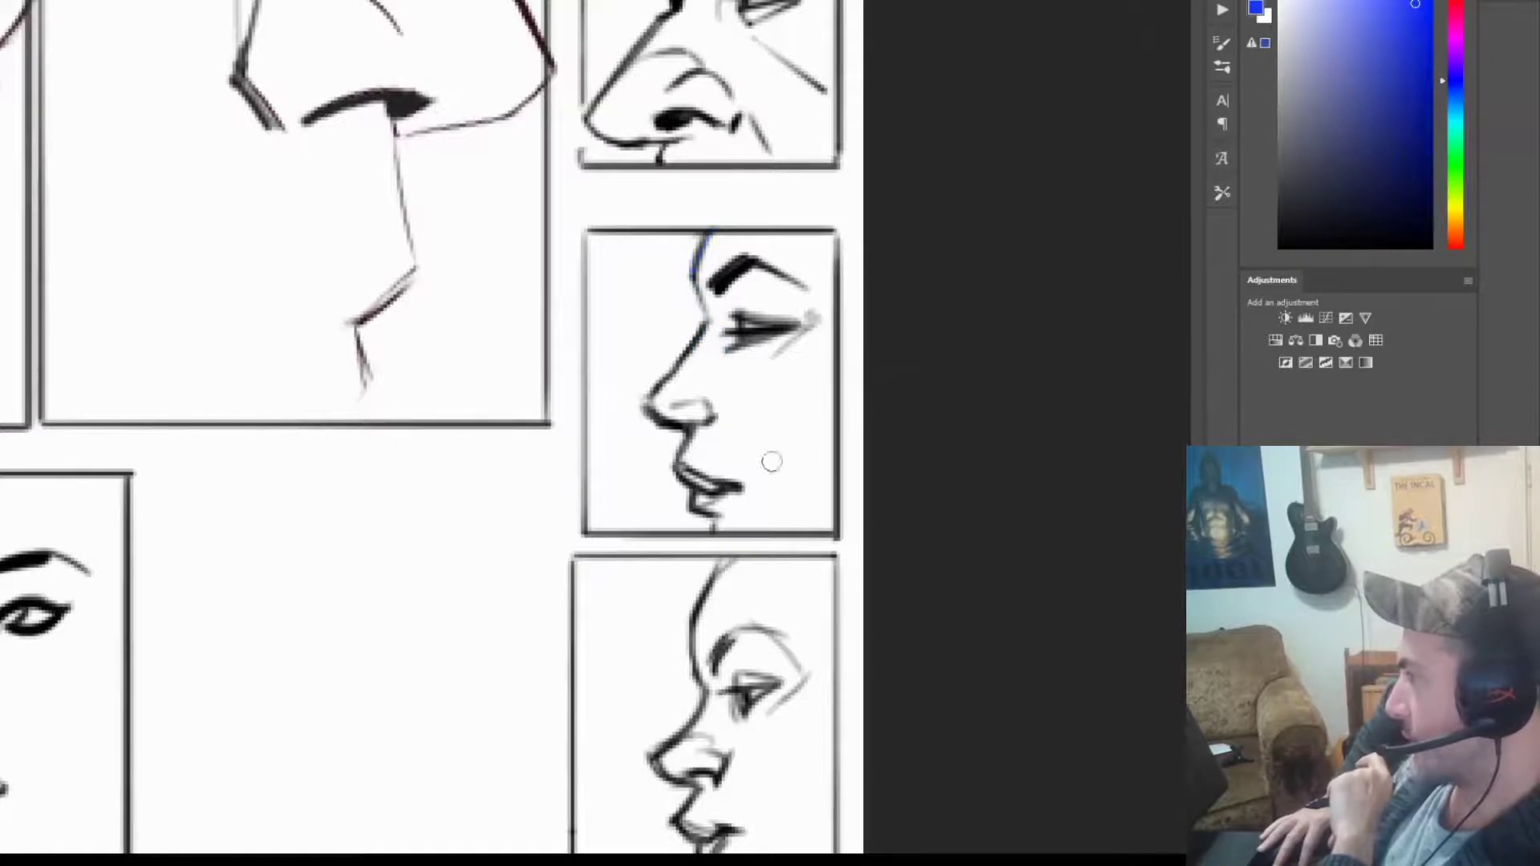
pyautogui.hotkey('ctrl', 'z')
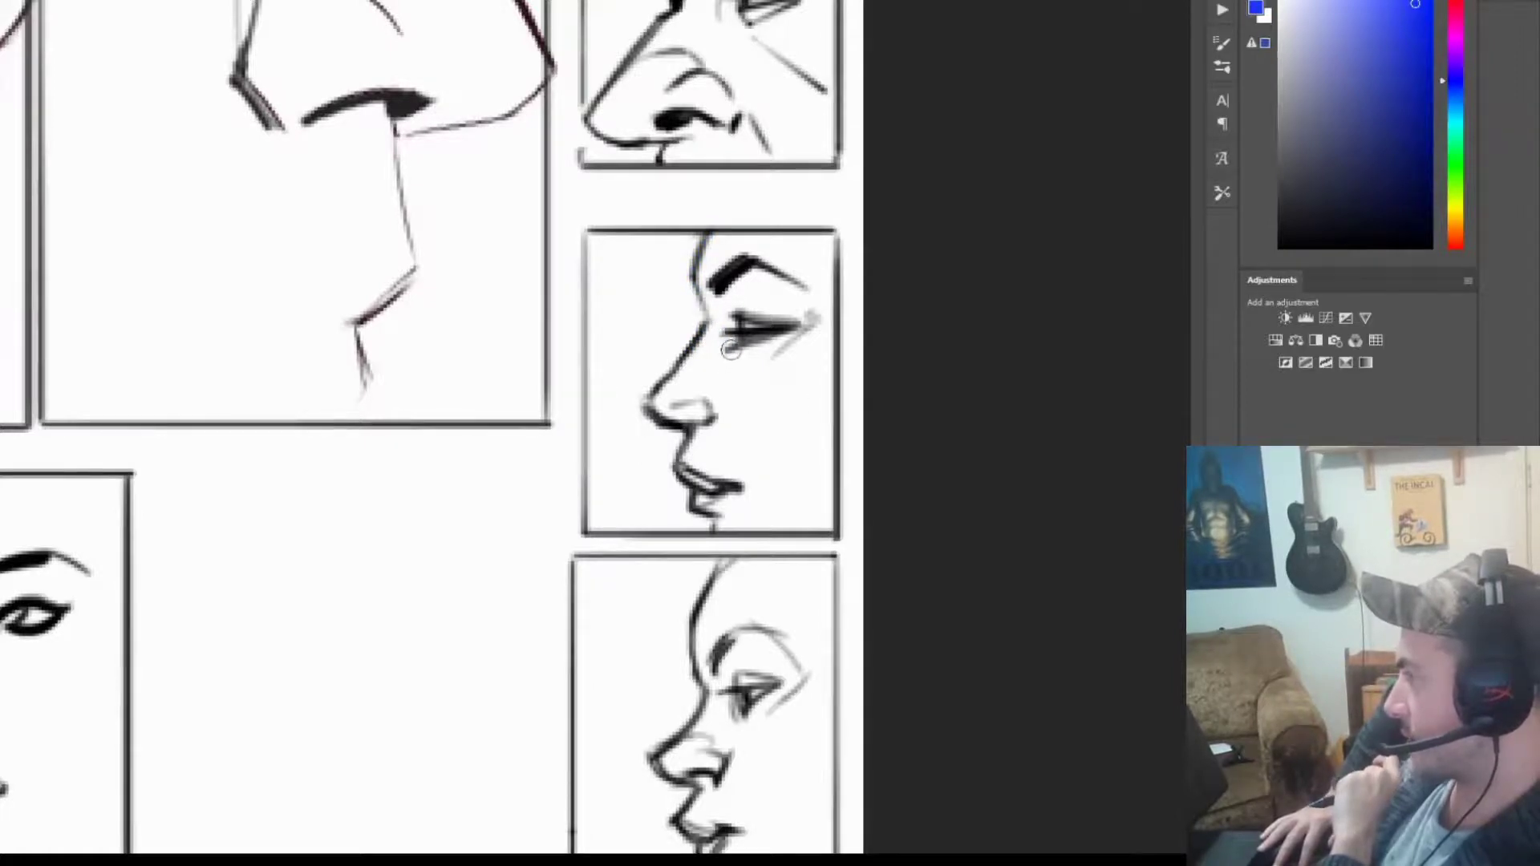
pyautogui.moveTo(730, 349); pyautogui.dragTo(730, 449)
pyautogui.hotkey('ctrl', 'z')
pyautogui.scroll(3, 737, 241)
pyautogui.hotkey('ctrl', 'z')
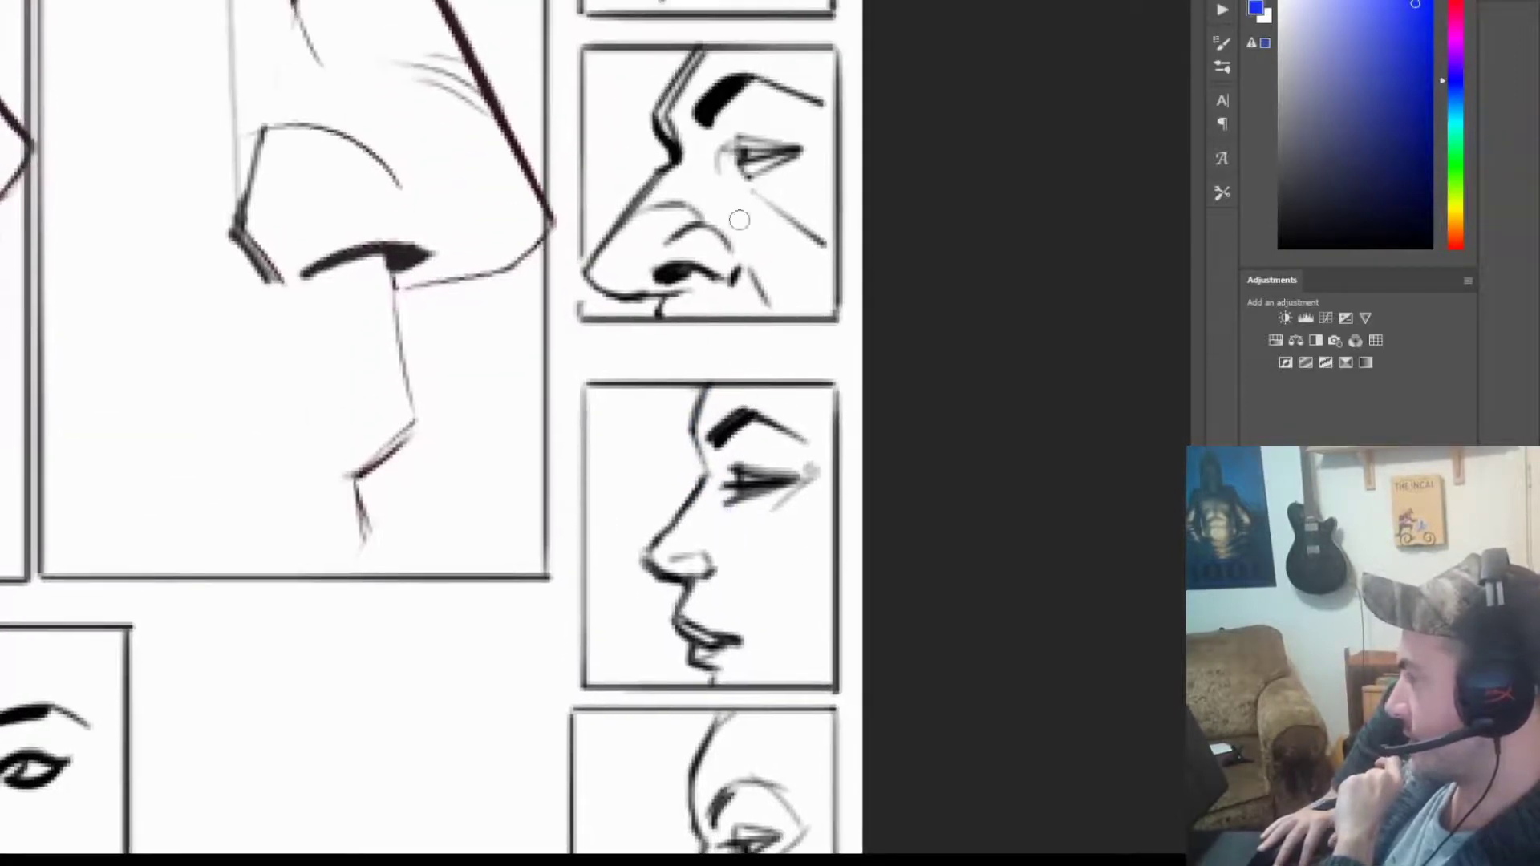
# Step: Try blue centre lines on the top-right nose, middle profile and lower profile, undoing each
pyautogui.moveTo(744, 166); pyautogui.dragTo(744, 293)
pyautogui.hotkey('ctrl', 'z')
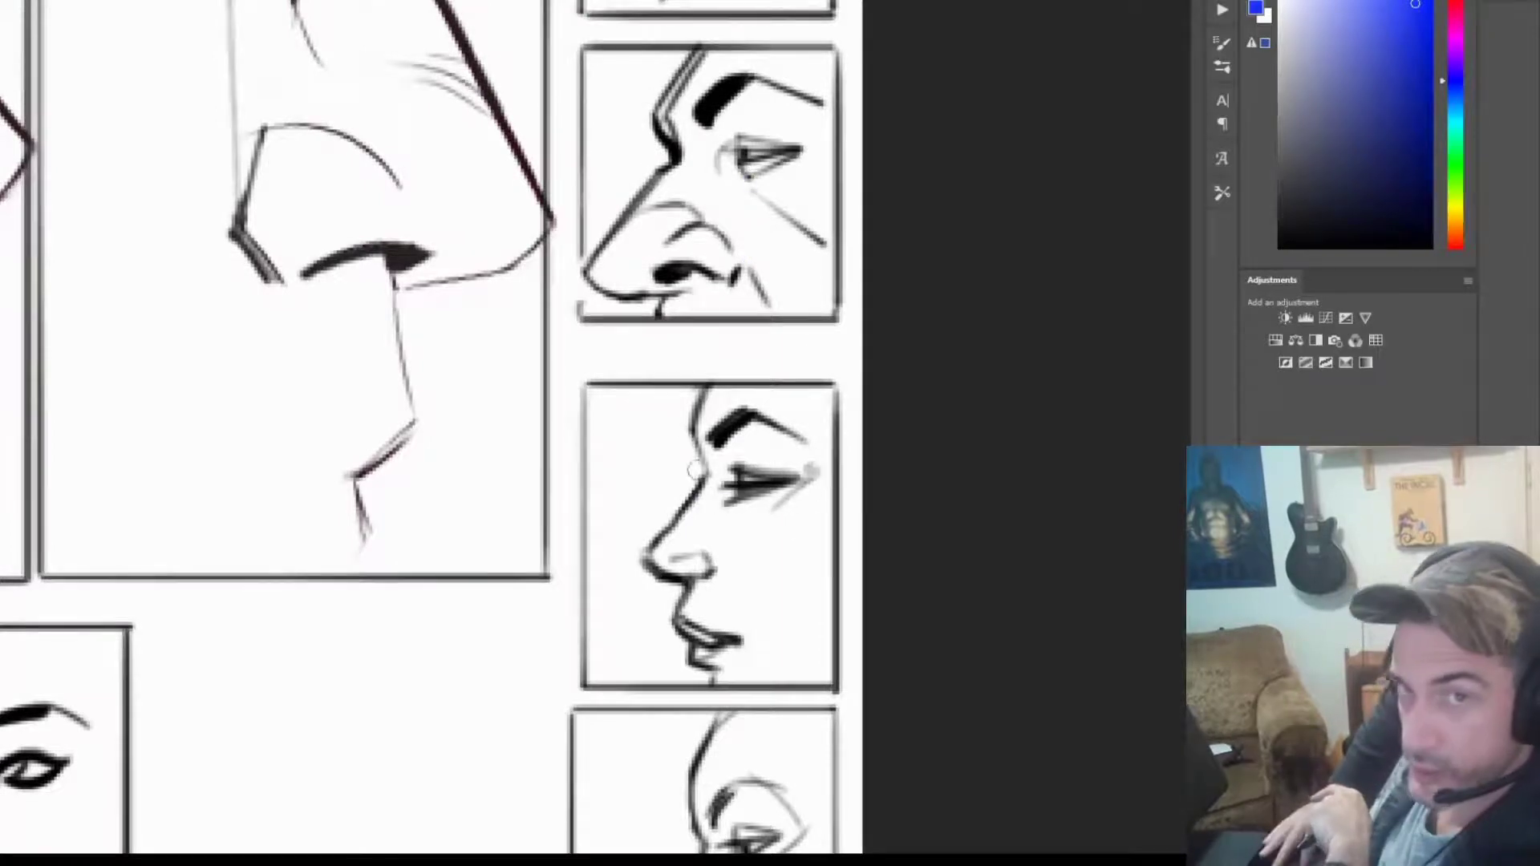
pyautogui.moveTo(693, 434); pyautogui.dragTo(690, 642)
pyautogui.hotkey('ctrl', 'z')
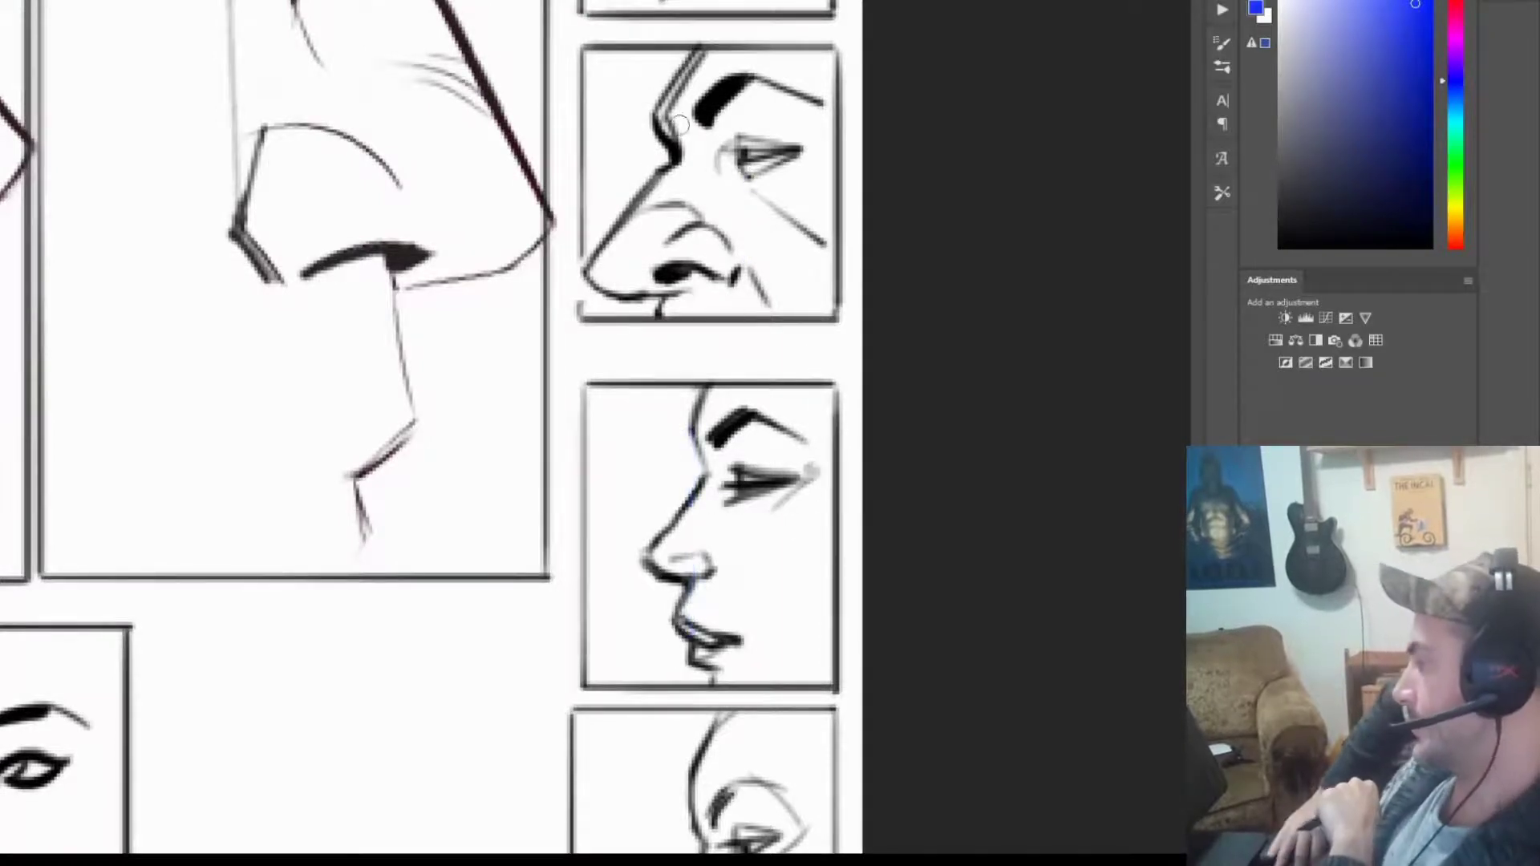
pyautogui.moveTo(678, 124); pyautogui.dragTo(664, 333)
pyautogui.hotkey('ctrl', 'z')
pyautogui.moveTo(770, 591); pyautogui.dragTo(779, 156)
pyautogui.moveTo(749, 428); pyautogui.dragTo(745, 586)
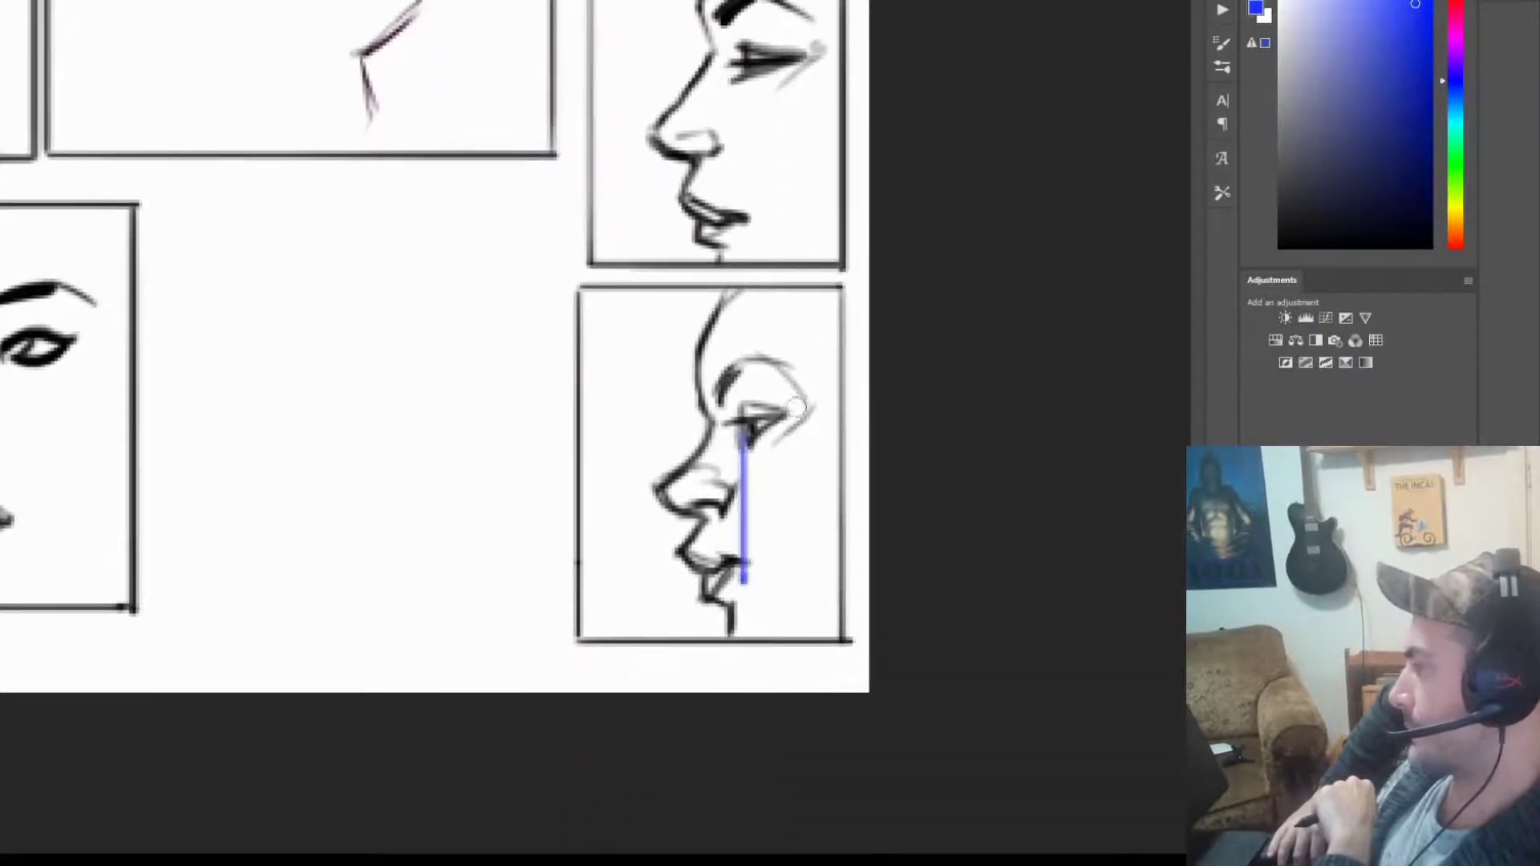
pyautogui.hotkey('ctrl', 'z')
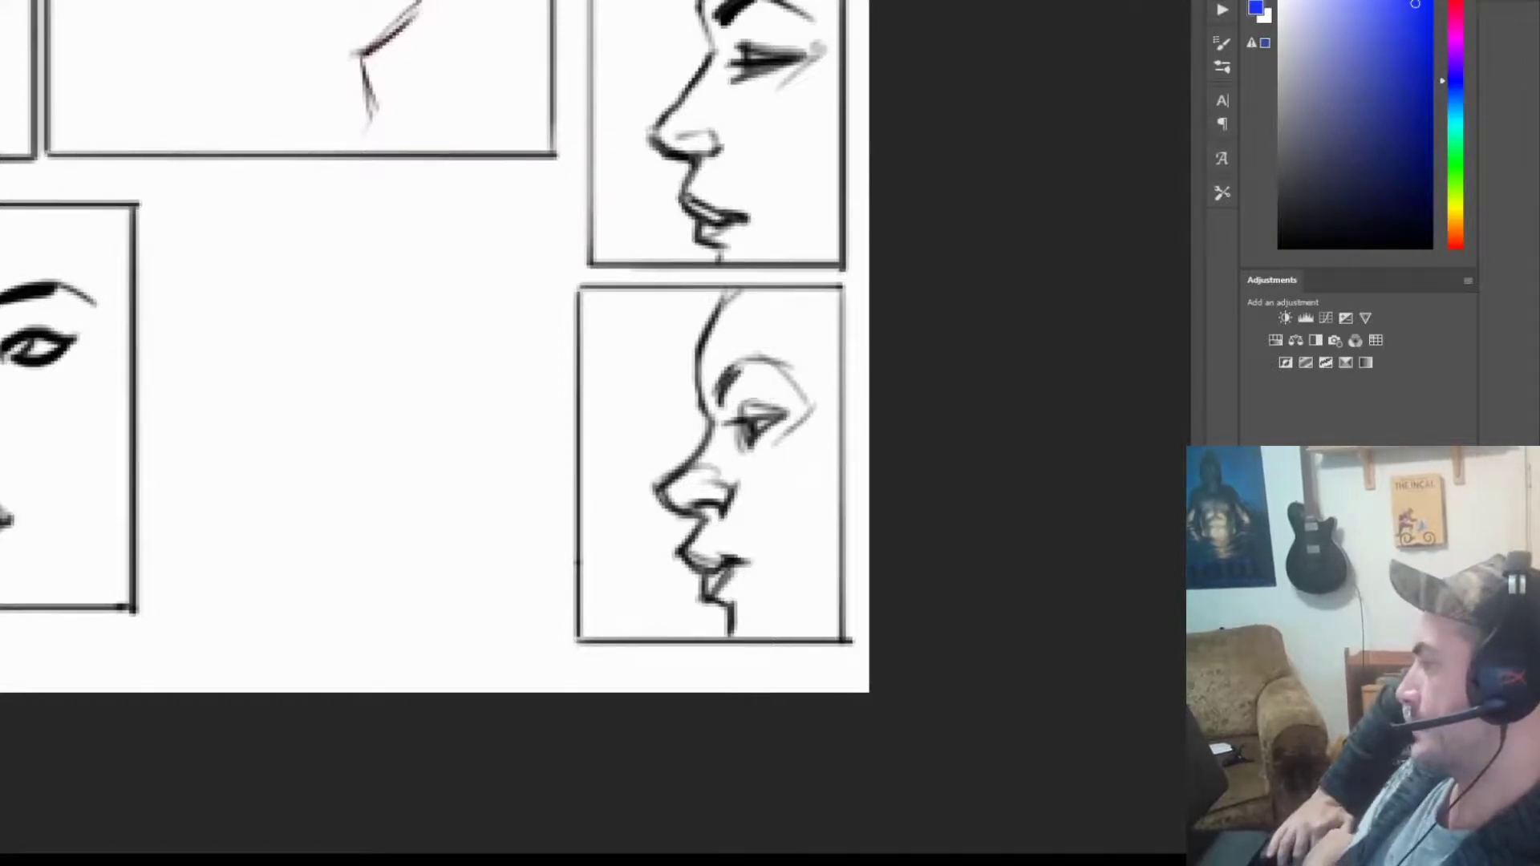
# Step: Pan over to the front-view face panel and back toward the nose sheet
pyautogui.moveTo(660, 473); pyautogui.dragTo(1041, 430)
pyautogui.moveTo(752, 423); pyautogui.dragTo(848, 536)
pyautogui.moveTo(861, 417); pyautogui.dragTo(857, 427)
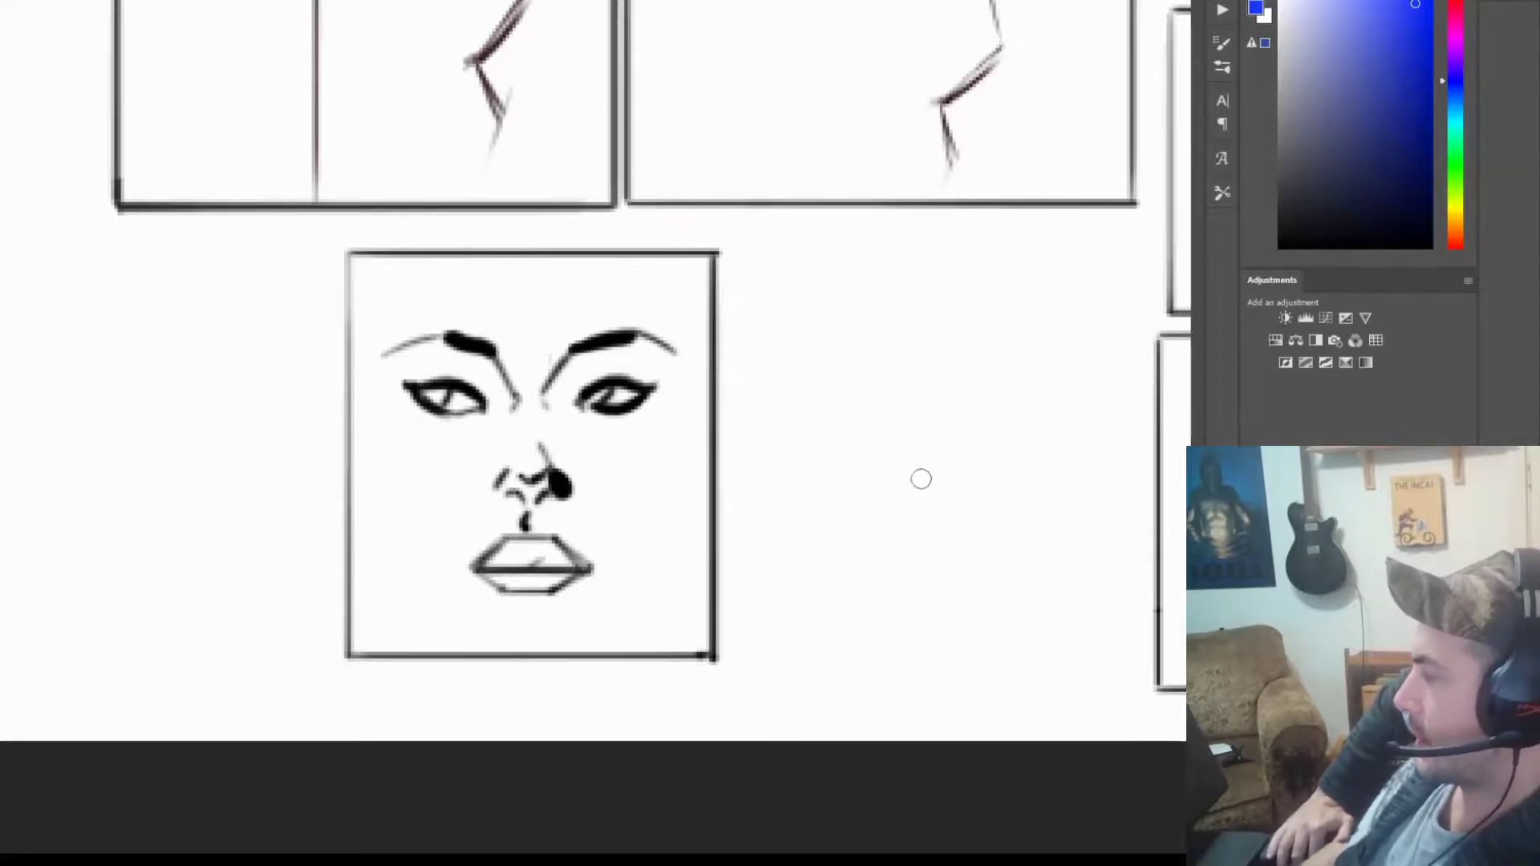
pyautogui.moveTo(1024, 440); pyautogui.dragTo(773, 471)
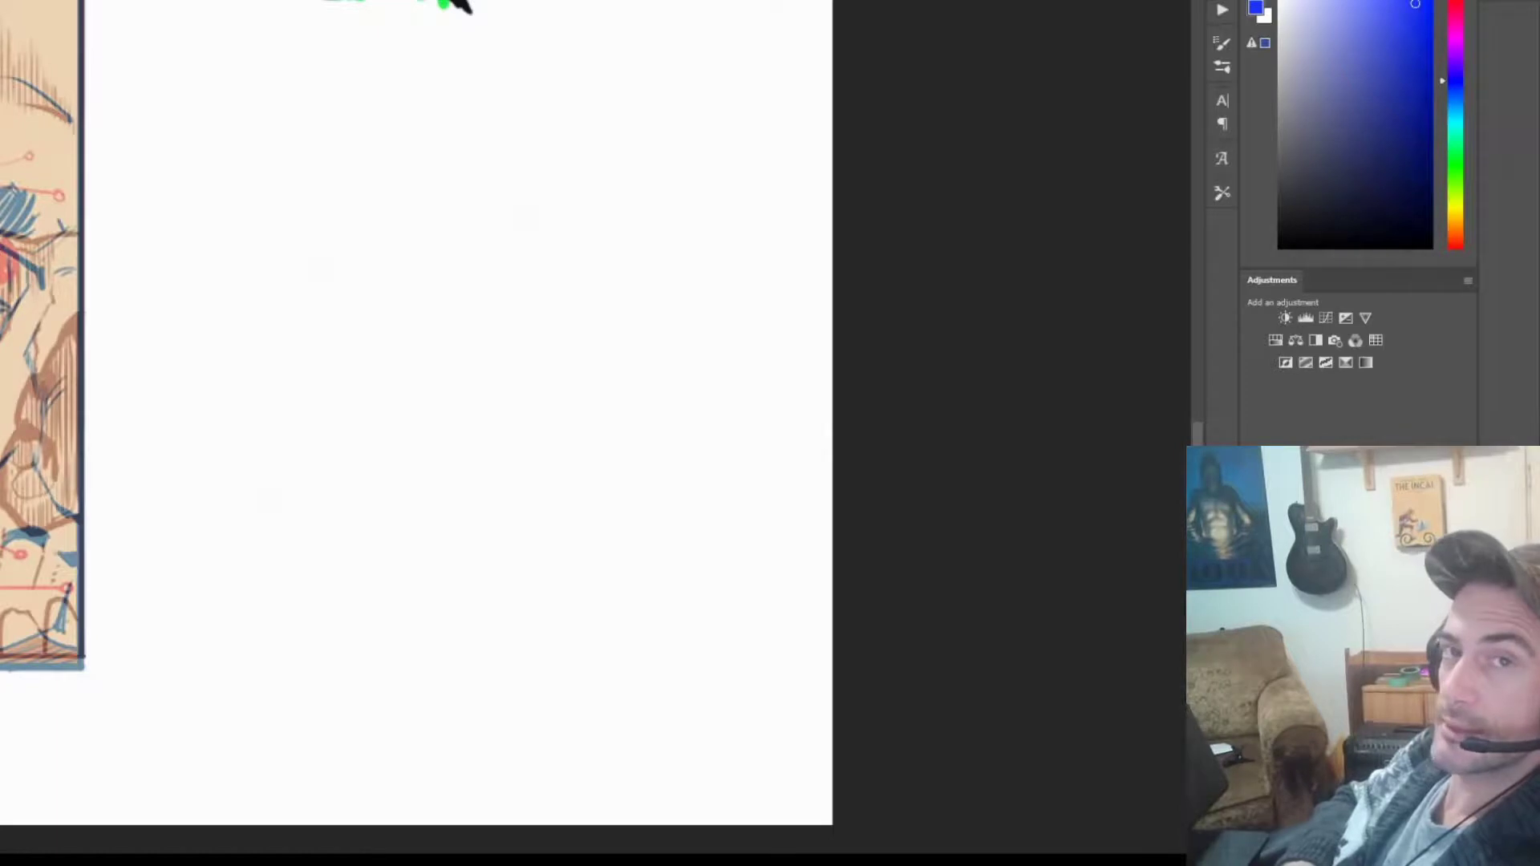
# Step: Resume the recorded head-construction replay in the video player
pyautogui.moveTo(928, 859)
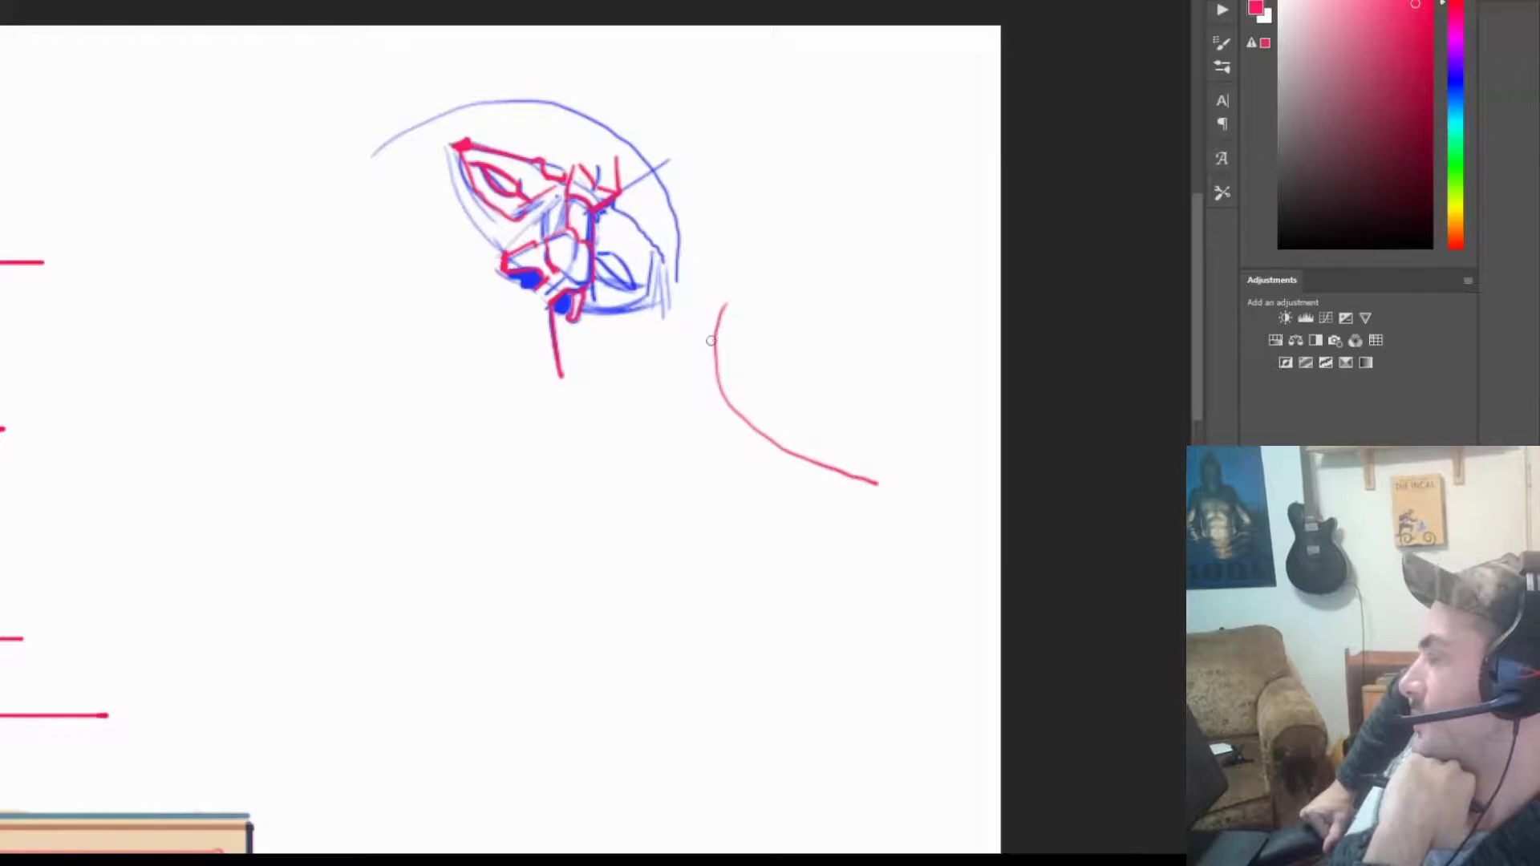
pyautogui.moveTo(1299, 165)
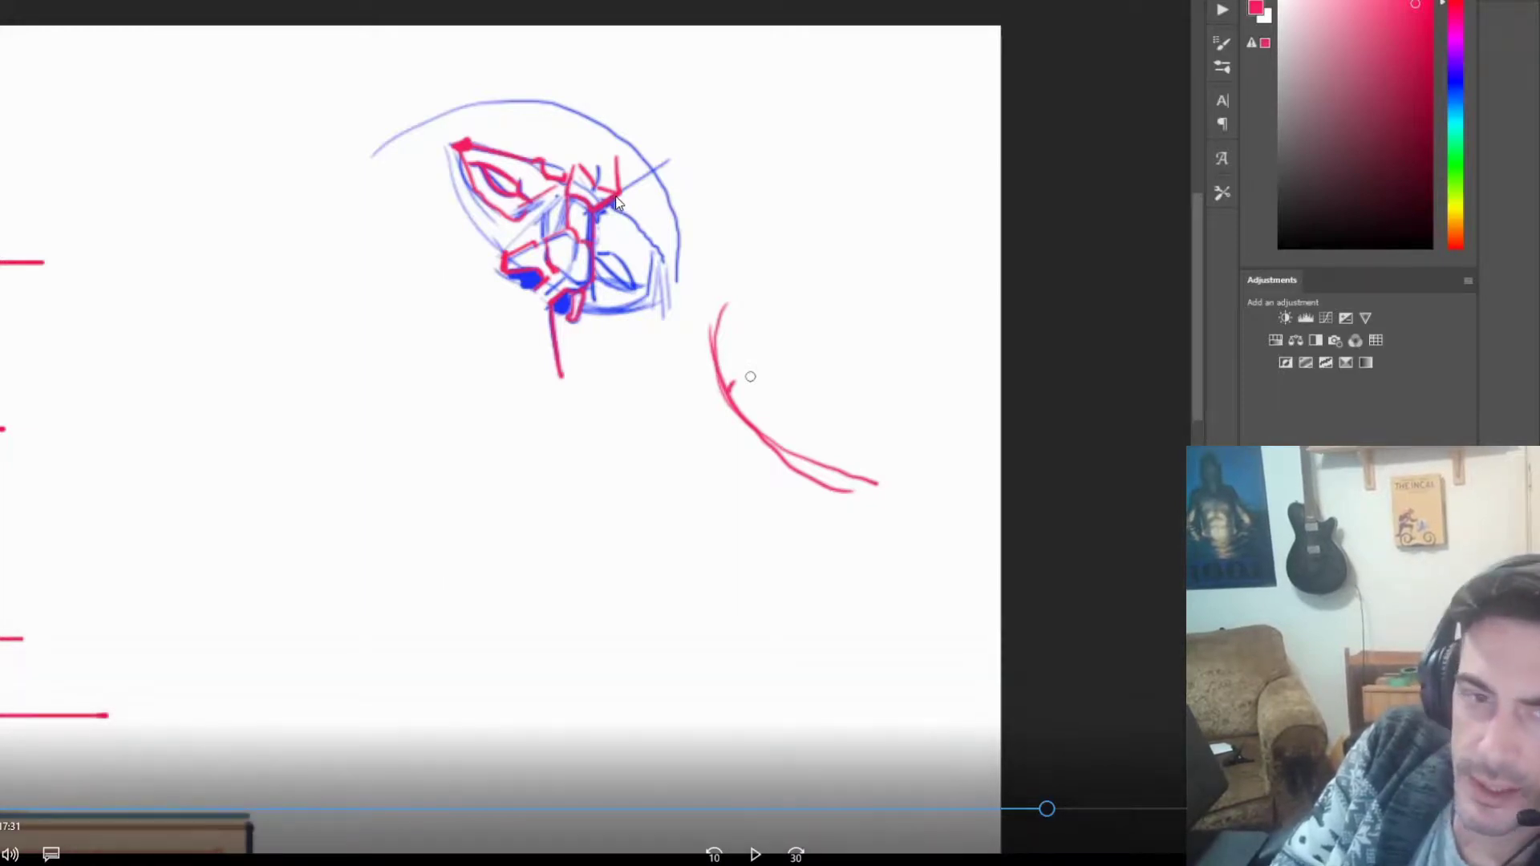
pyautogui.click(620, 202)
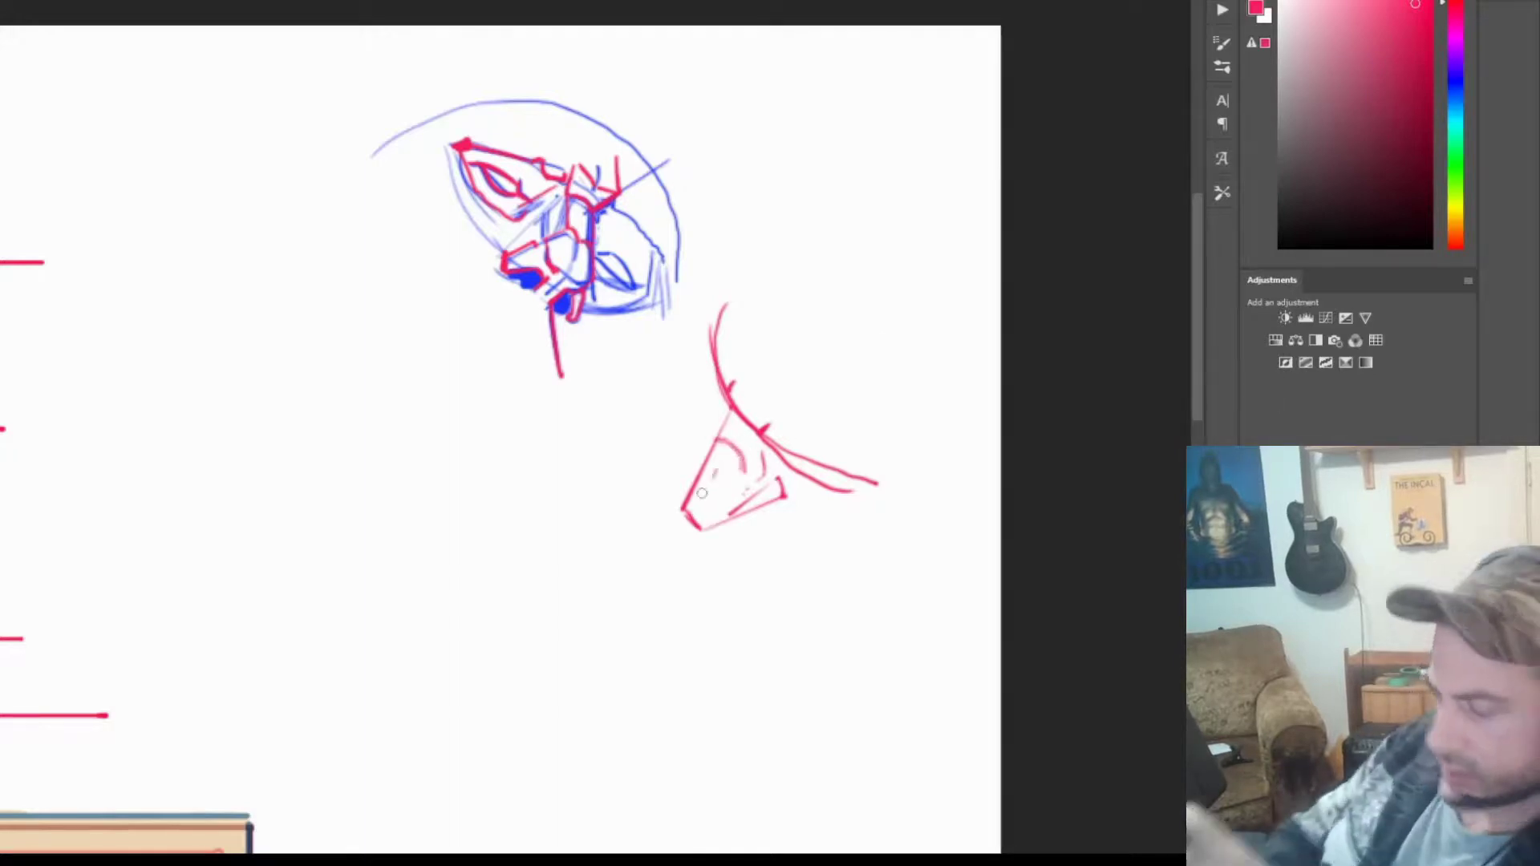
# Step: Jump the replay ahead on the seek bar from 17:52 to 18:34
pyautogui.moveTo(842, 358)
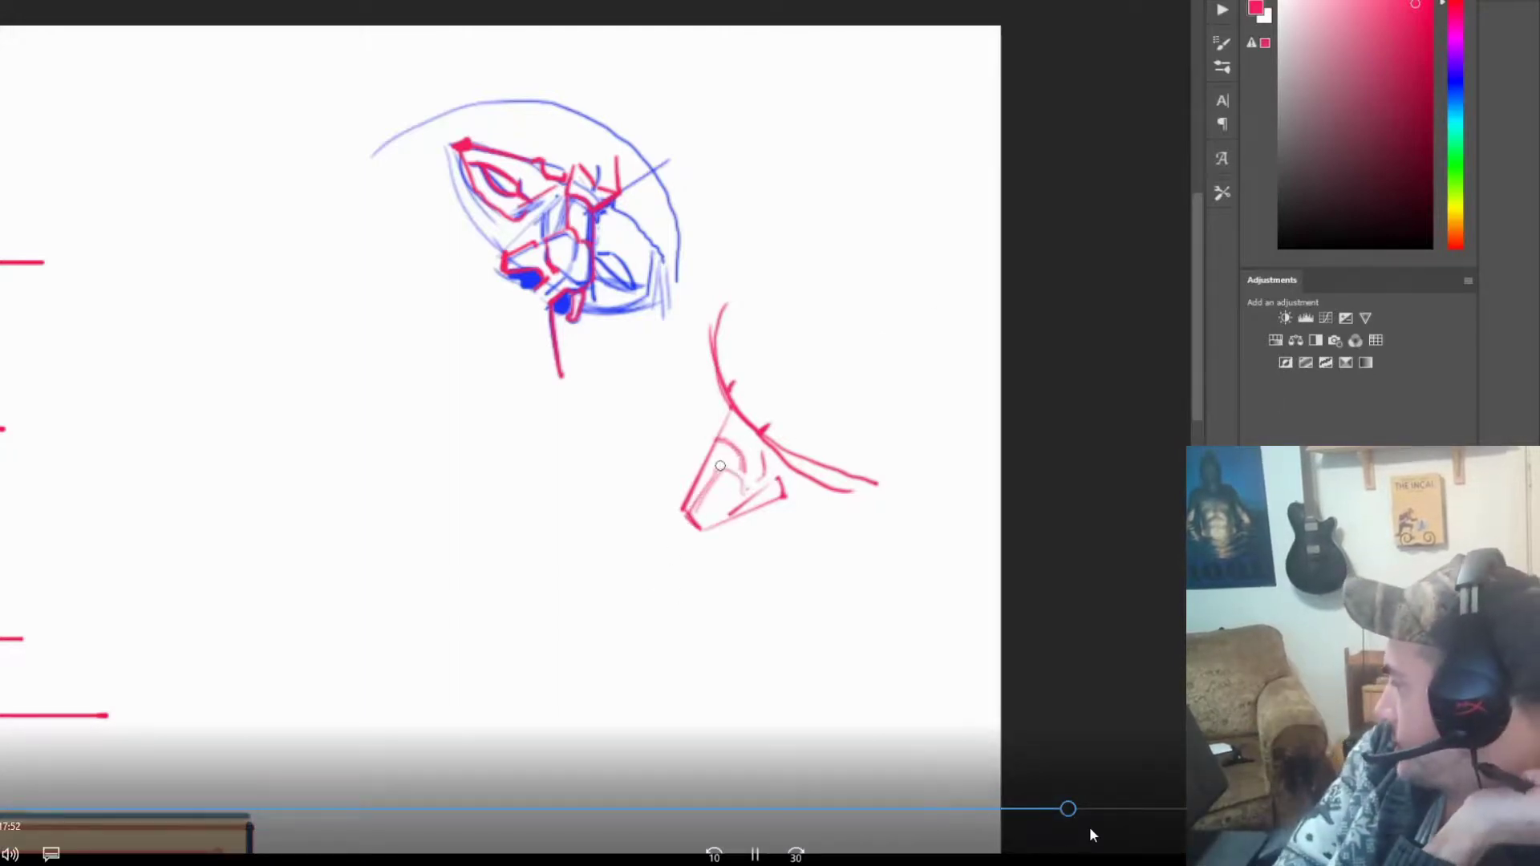
pyautogui.click(1109, 809)
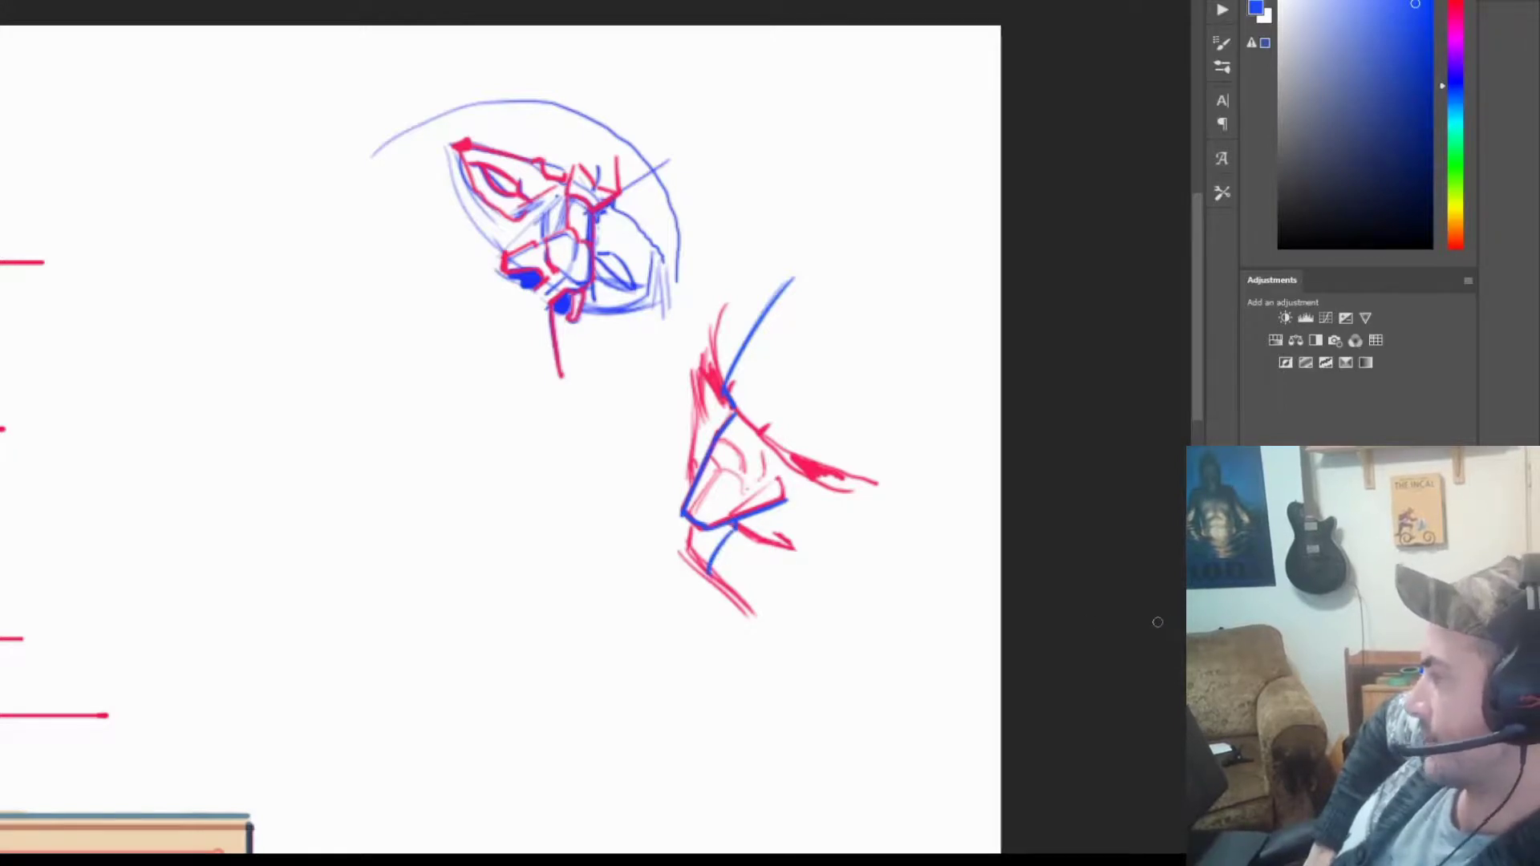
pyautogui.press('ctrl')
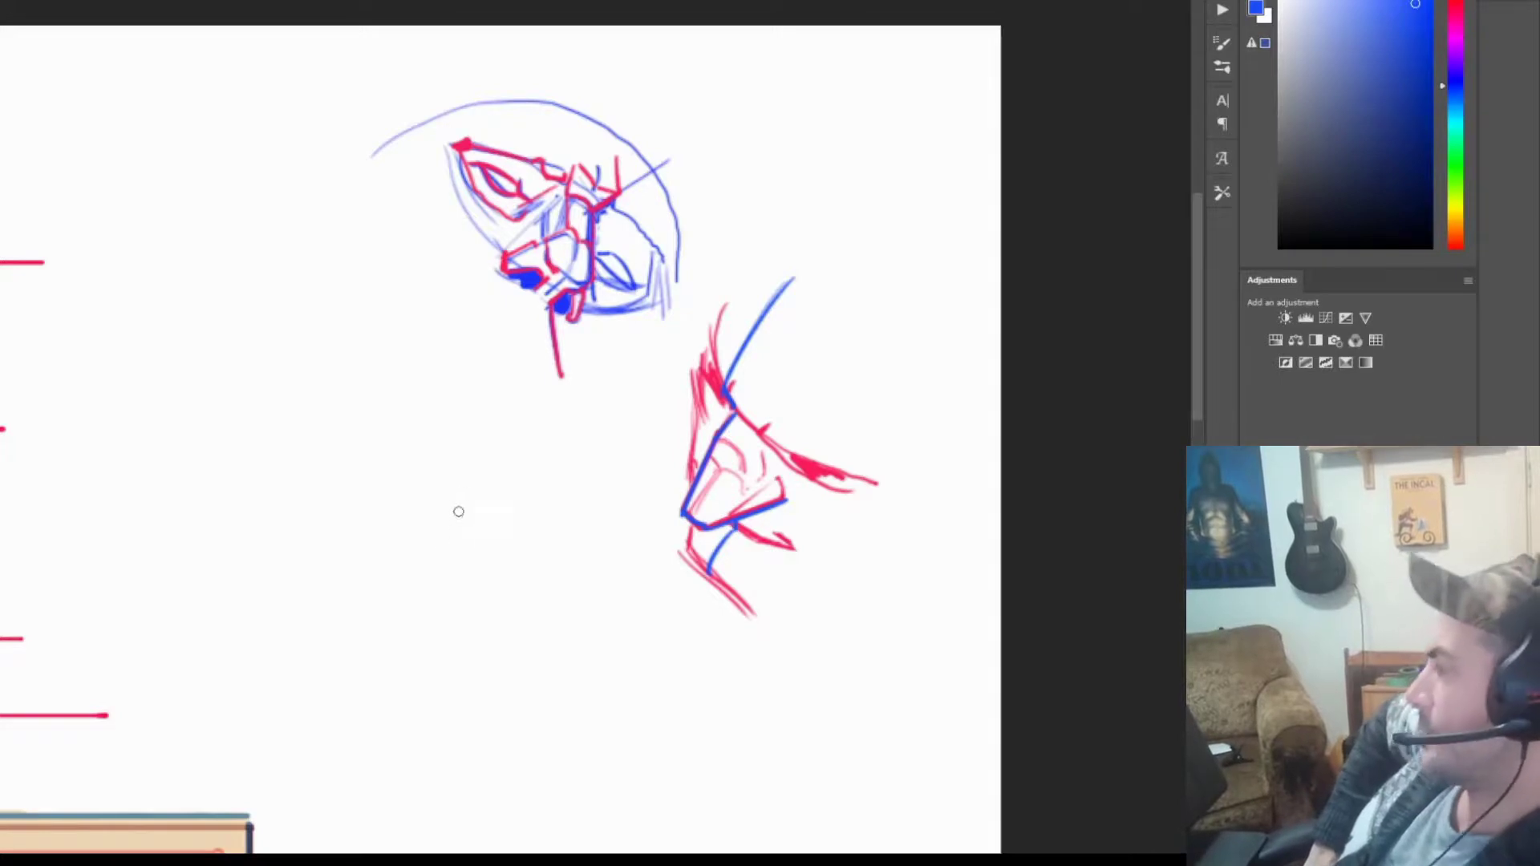
# Step: Draw a horizontal blue guide line with a narrow blue nose V beneath it
pyautogui.moveTo(372, 494); pyautogui.dragTo(567, 495)
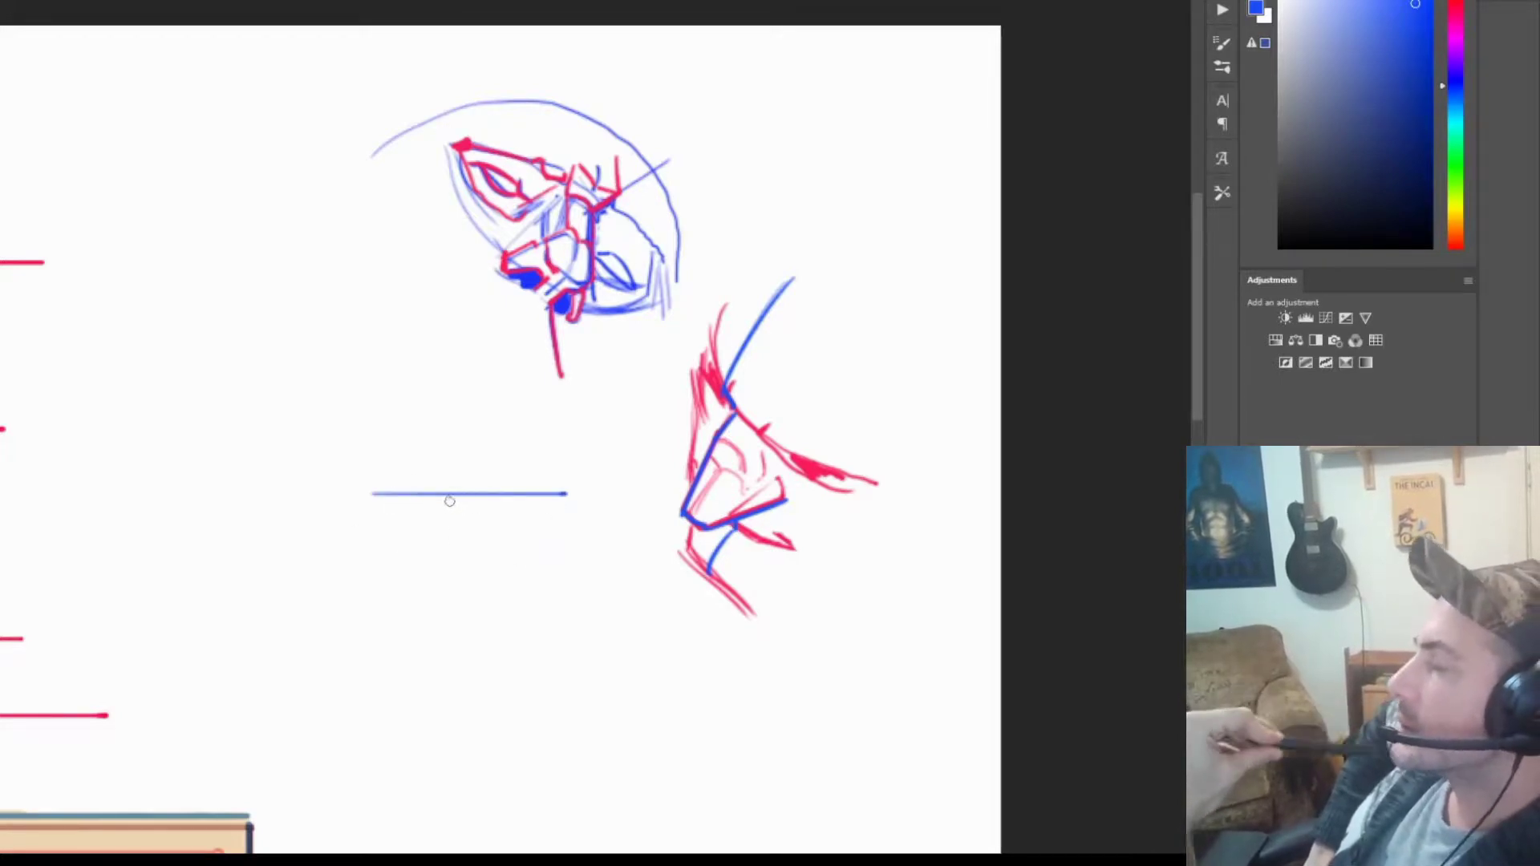
pyautogui.moveTo(449, 499); pyautogui.dragTo(466, 596)
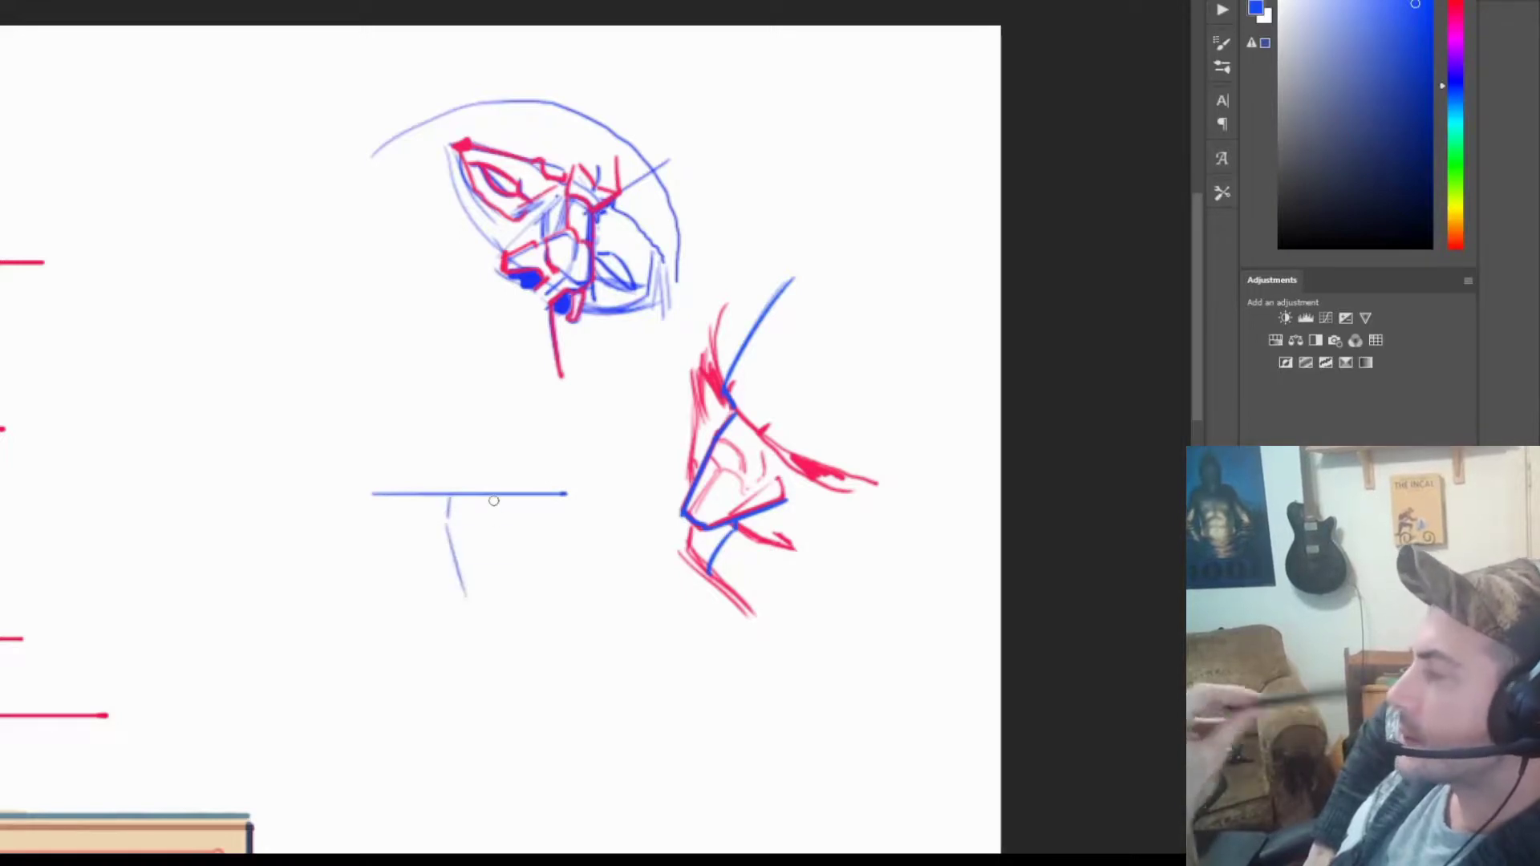
pyautogui.moveTo(493, 500); pyautogui.dragTo(485, 594)
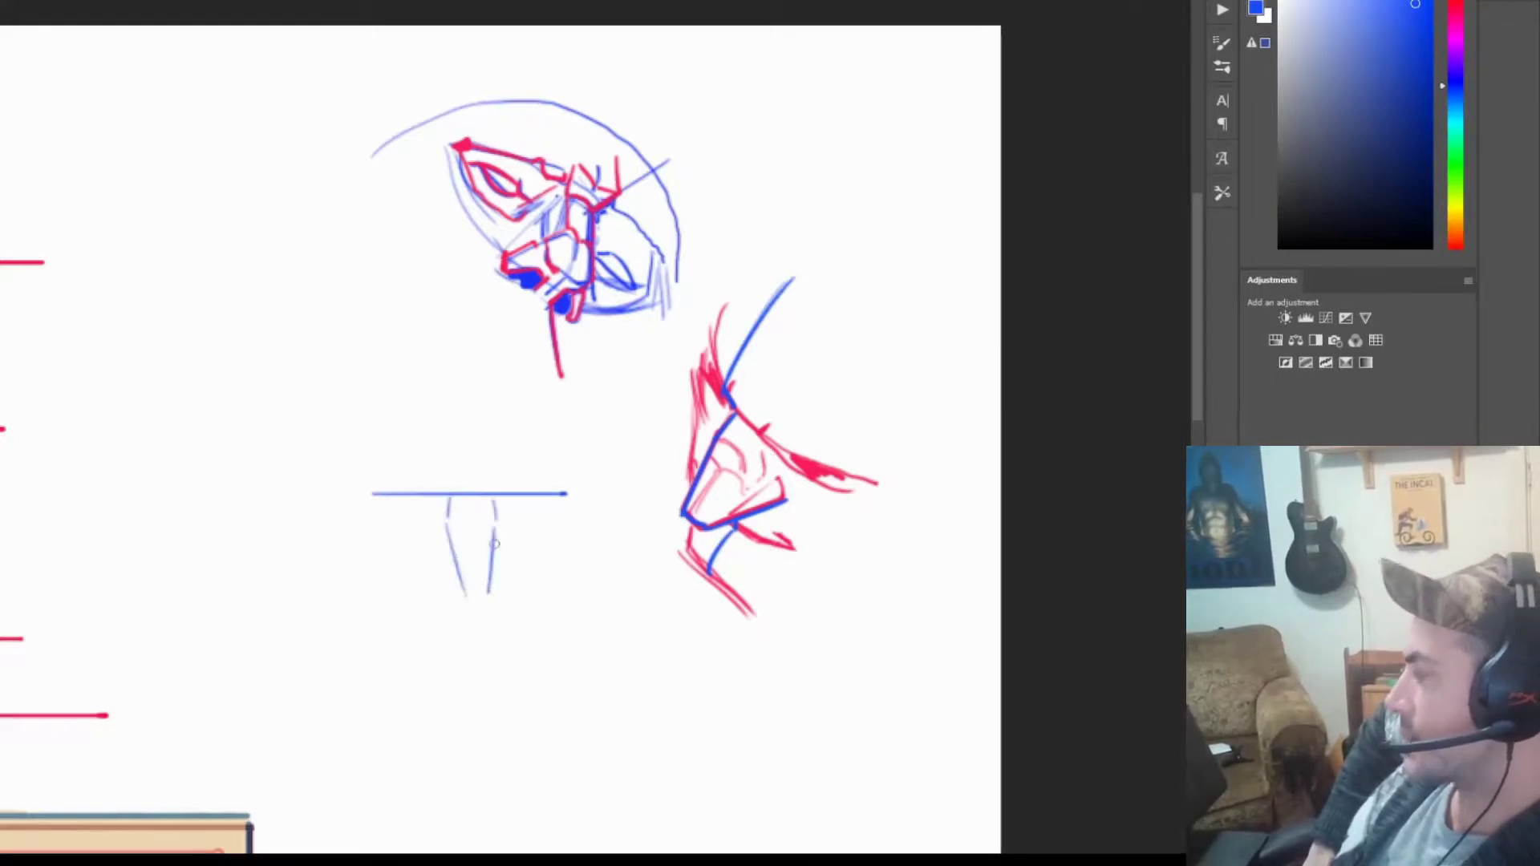
pyautogui.moveTo(496, 539); pyautogui.dragTo(490, 610)
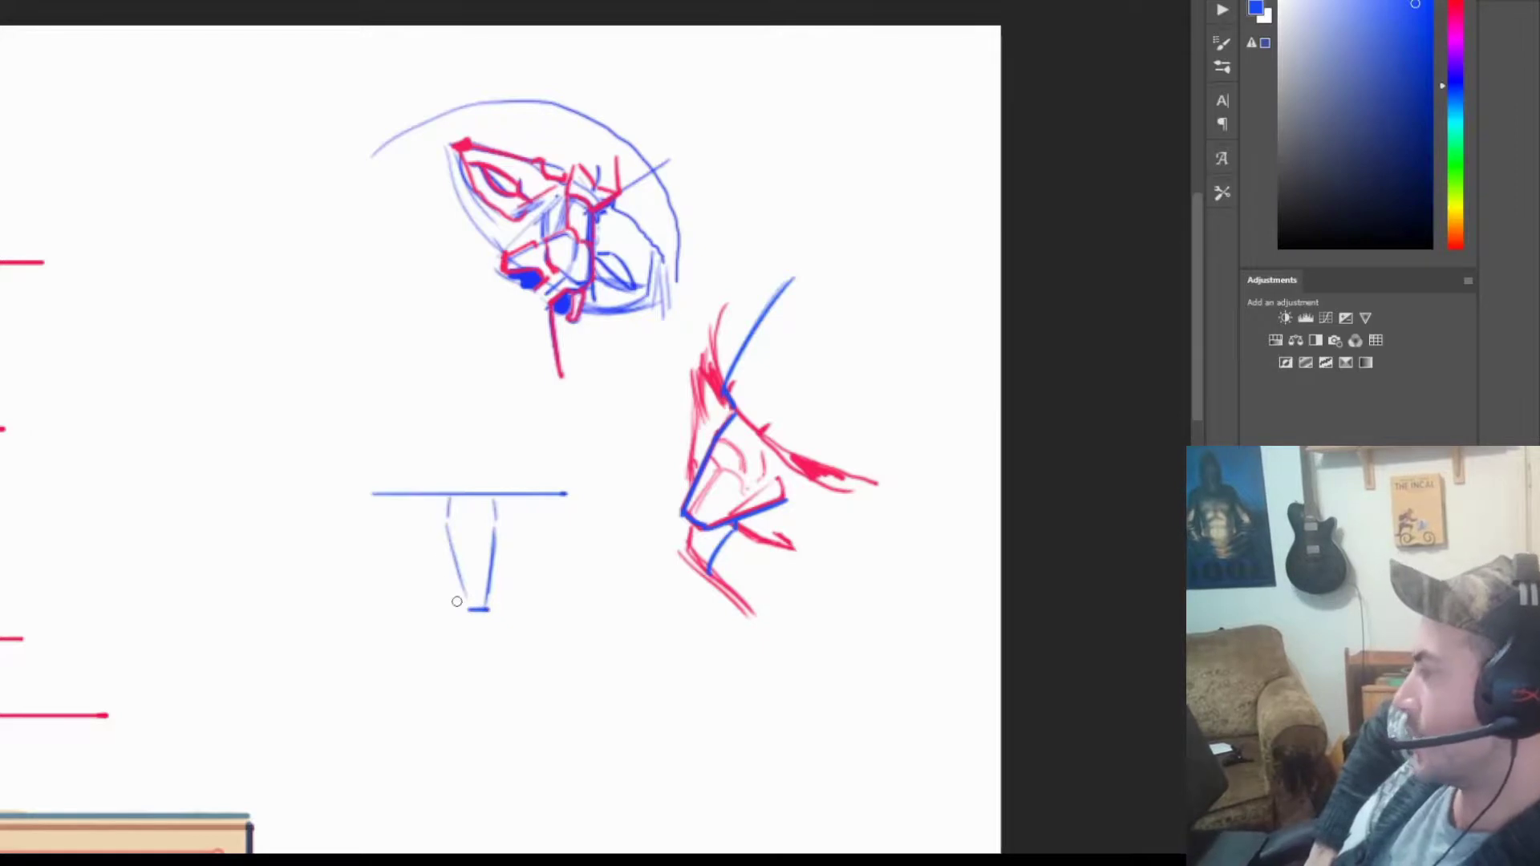
pyautogui.moveTo(442, 565); pyautogui.dragTo(469, 611)
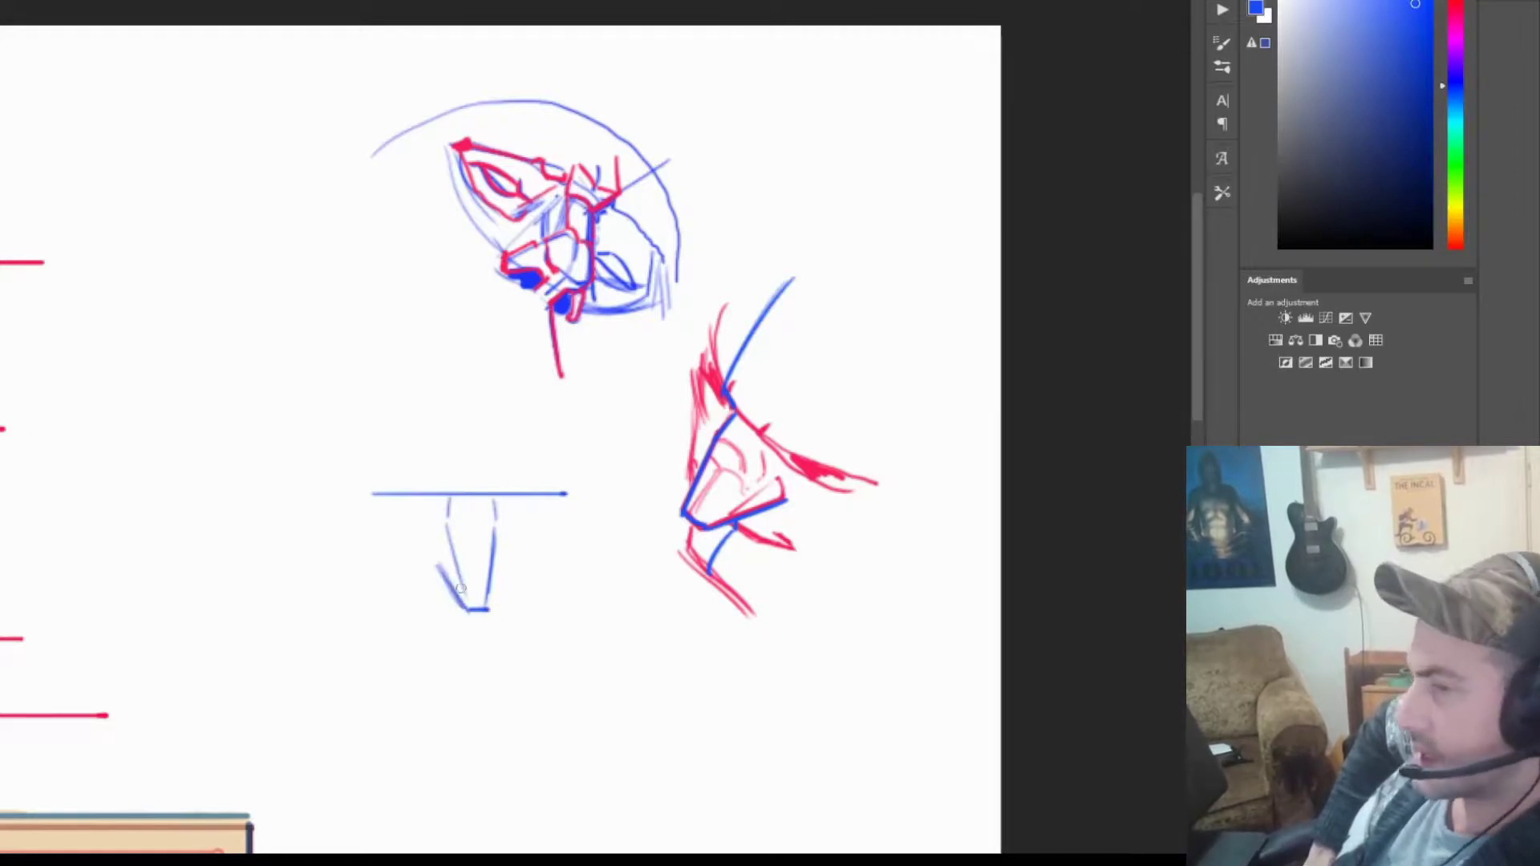
pyautogui.moveTo(508, 564); pyautogui.dragTo(485, 610)
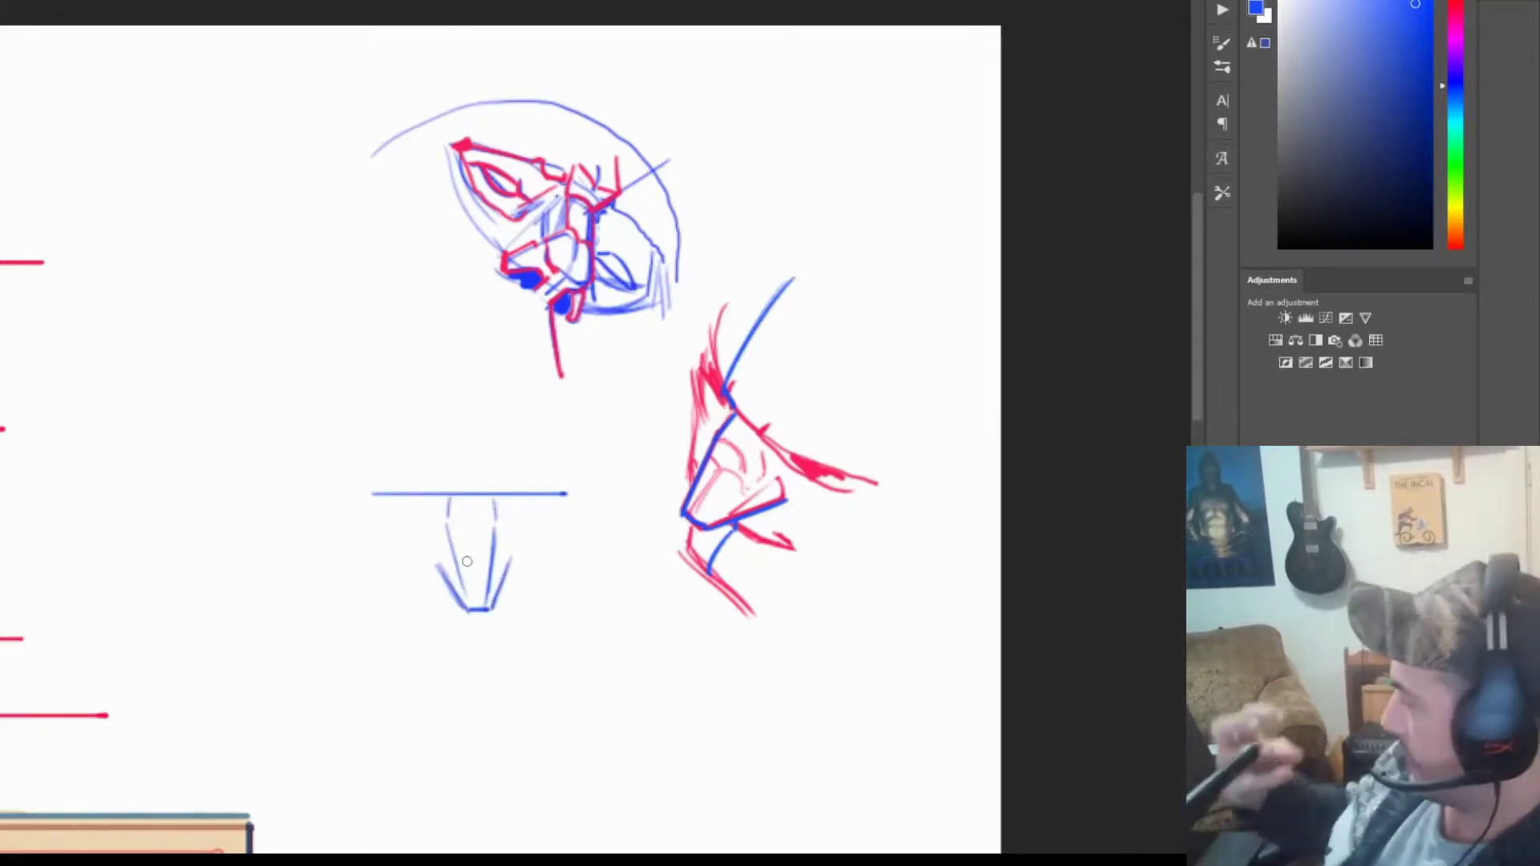
pyautogui.moveTo(508, 552); pyautogui.dragTo(501, 568)
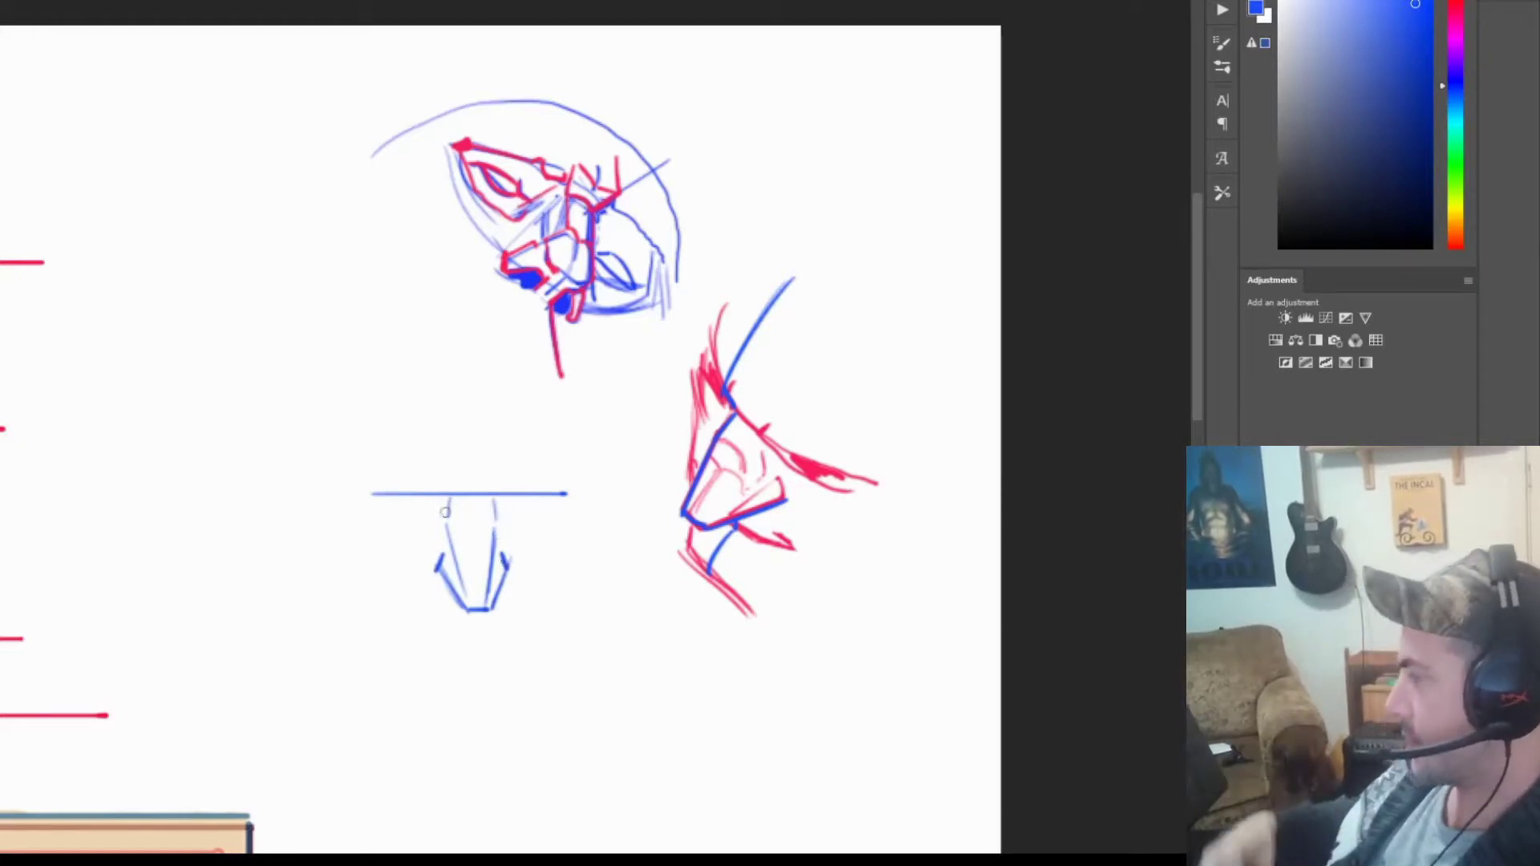
pyautogui.moveTo(447, 492)
pyautogui.mouseDown()
pyautogui.moveTo(446, 528)
pyautogui.moveTo(493, 523)
pyautogui.moveTo(443, 517)
pyautogui.mouseUp()
# Step: Draw straight blue brow lines out to horn tips, with small ticks at each end
pyautogui.press('shift')
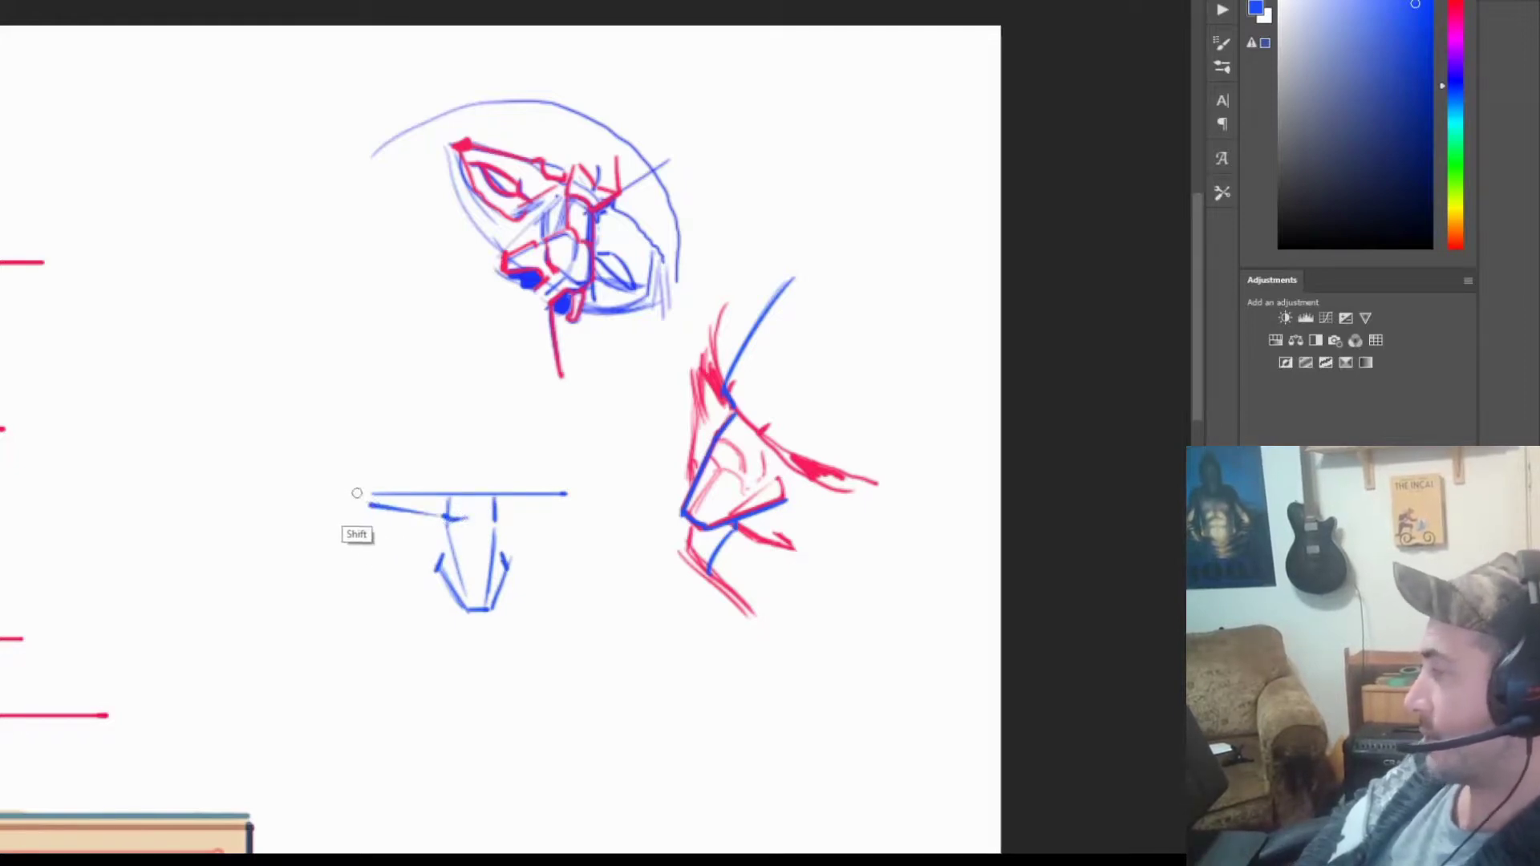
pyautogui.keyDown('shift'); pyautogui.click(354, 492); pyautogui.keyUp('shift')
pyautogui.click(490, 520)
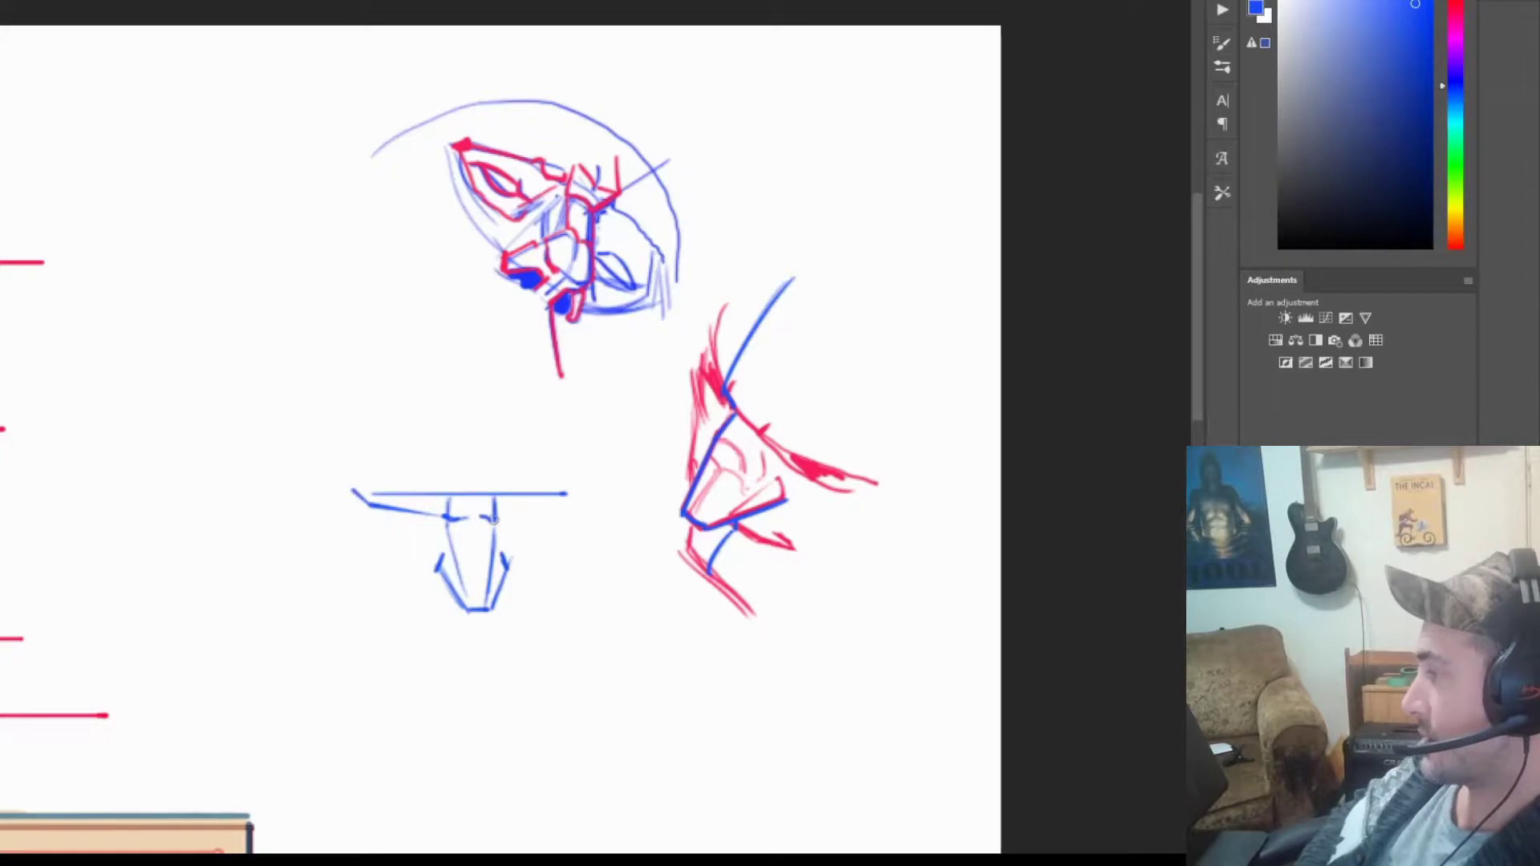
pyautogui.keyDown('shift'); pyautogui.click(572, 497); pyautogui.keyUp('shift')
pyautogui.moveTo(572, 498); pyautogui.dragTo(576, 484)
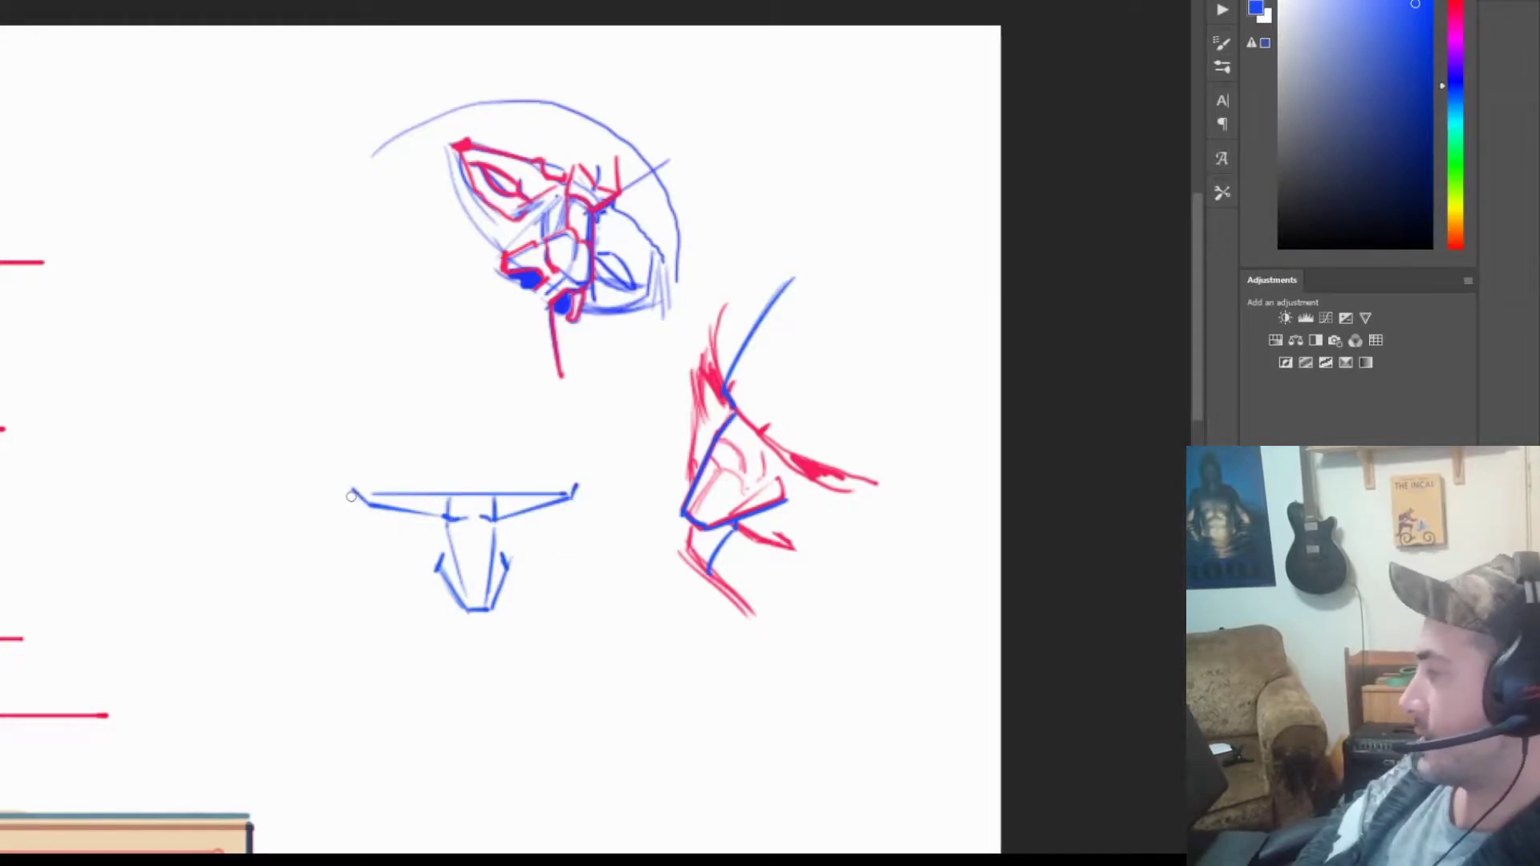
pyautogui.moveTo(353, 493); pyautogui.dragTo(338, 482)
# Step: Draw the angular blue jaw outline down both sides and close it at the chin
pyautogui.keyDown('shift'); pyautogui.click(358, 552); pyautogui.keyUp('shift')
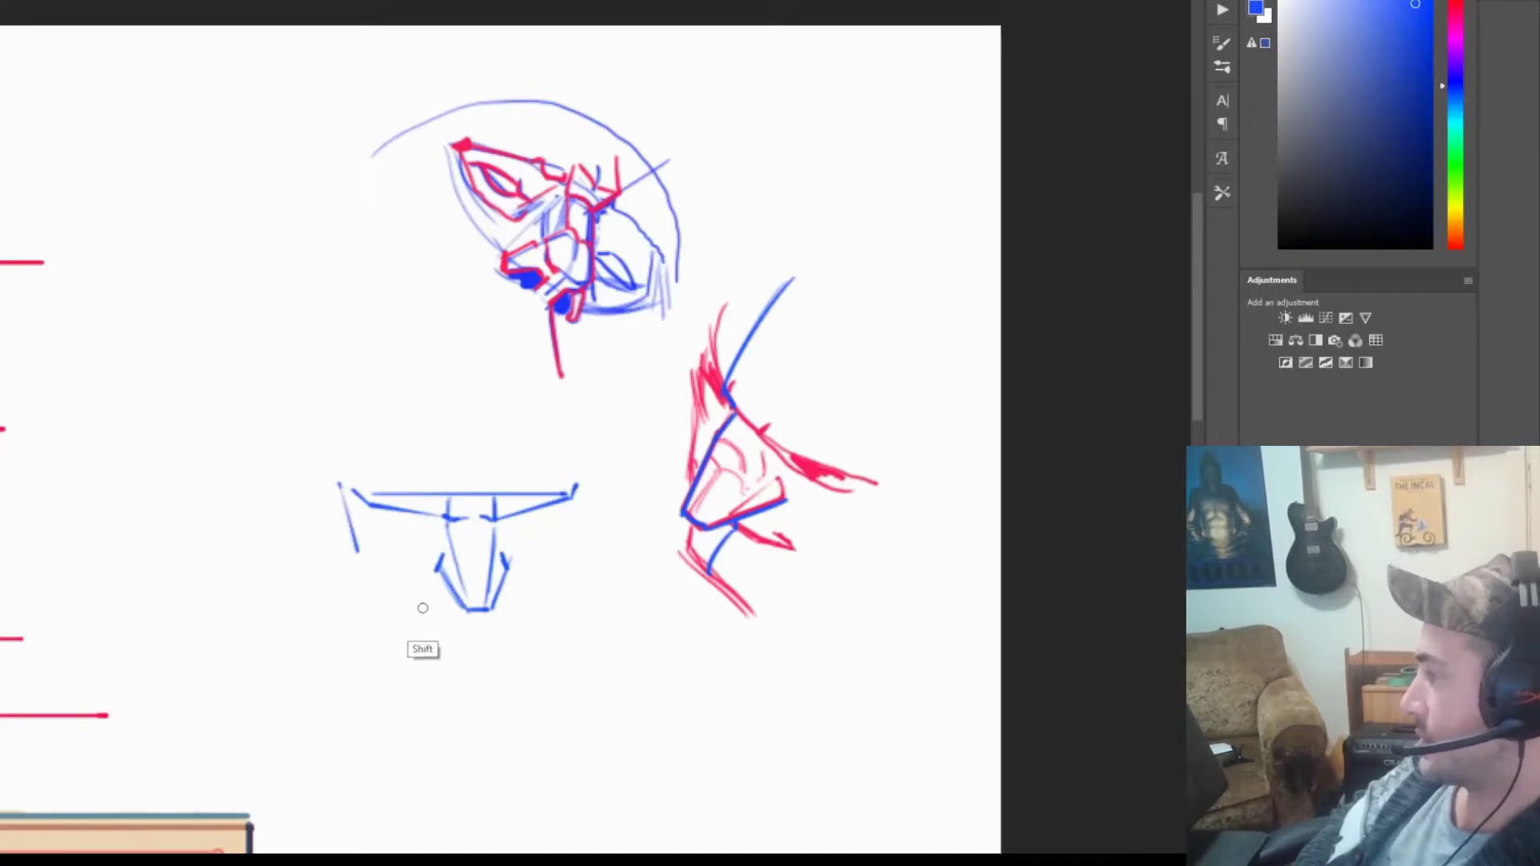
pyautogui.keyDown('shift'); pyautogui.click(453, 639); pyautogui.keyUp('shift')
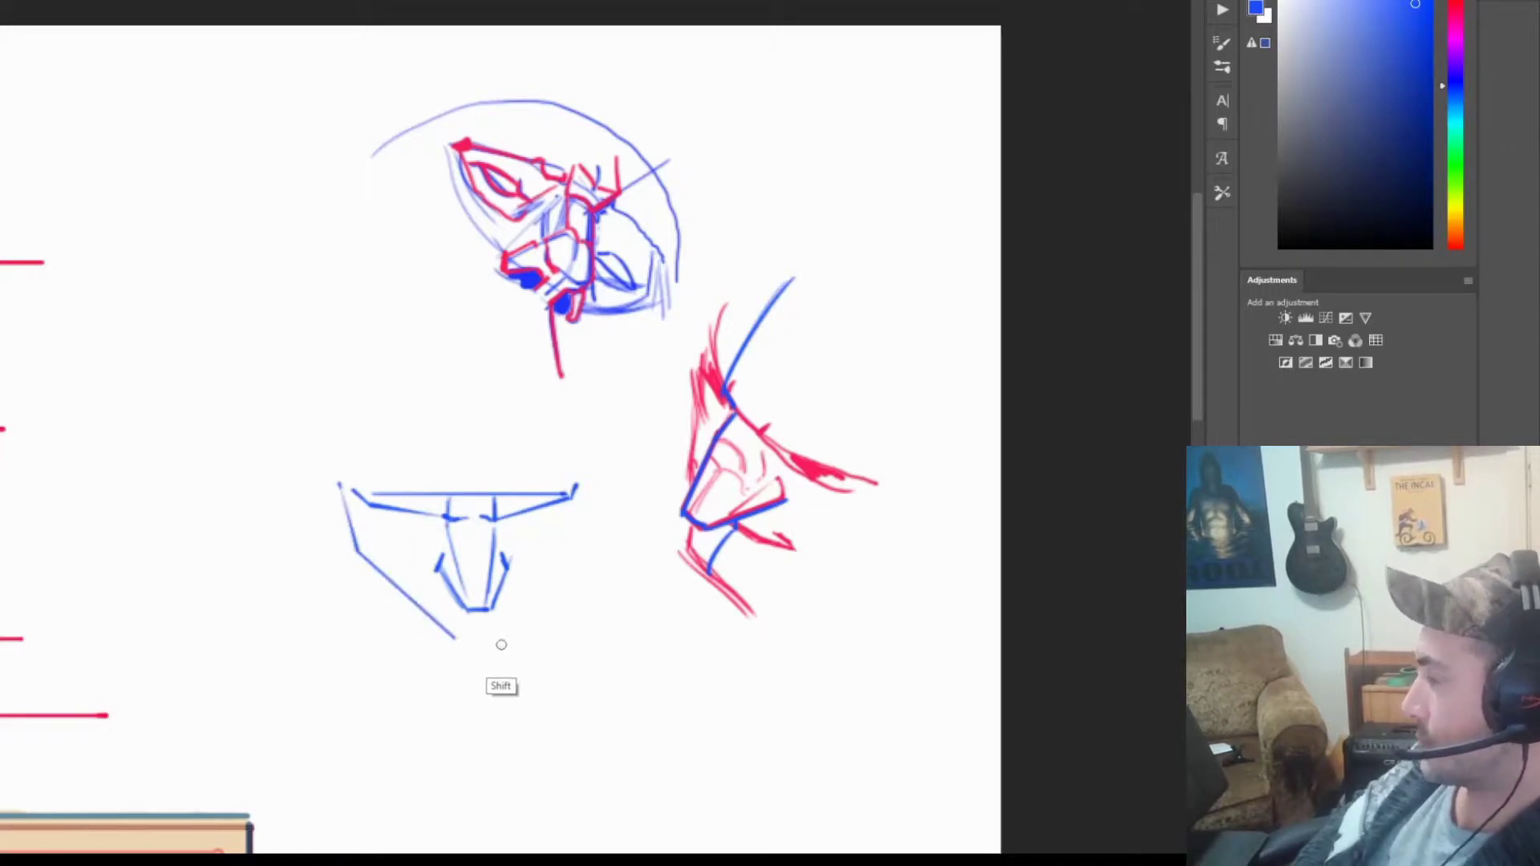
pyautogui.keyDown('shift'); pyautogui.click(497, 641); pyautogui.keyUp('shift')
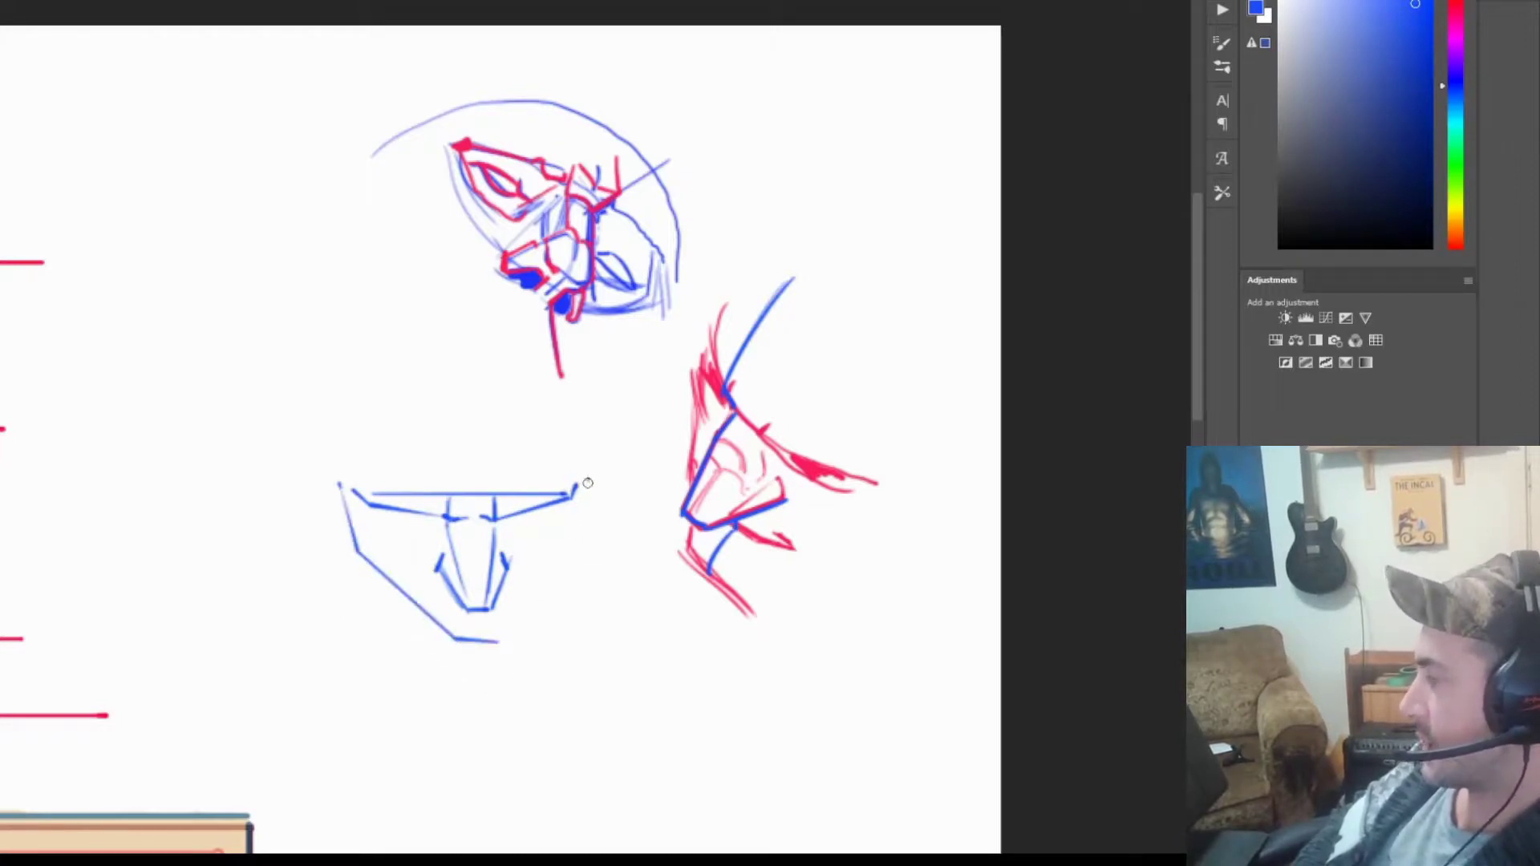
pyautogui.keyDown('shift'); pyautogui.click(573, 564); pyautogui.keyUp('shift')
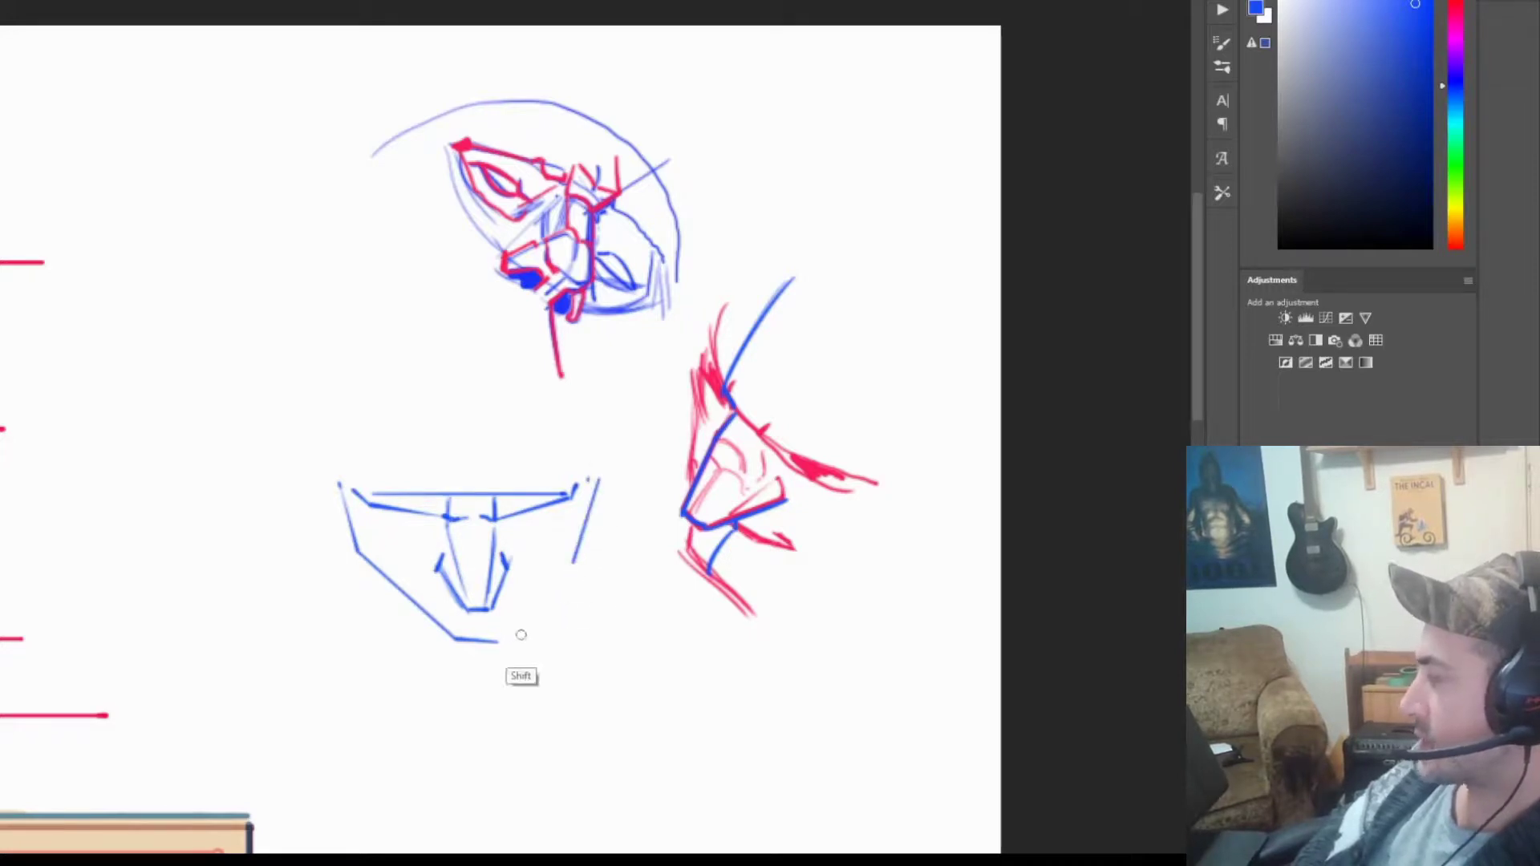
pyautogui.keyDown('shift'); pyautogui.click(505, 643); pyautogui.keyUp('shift')
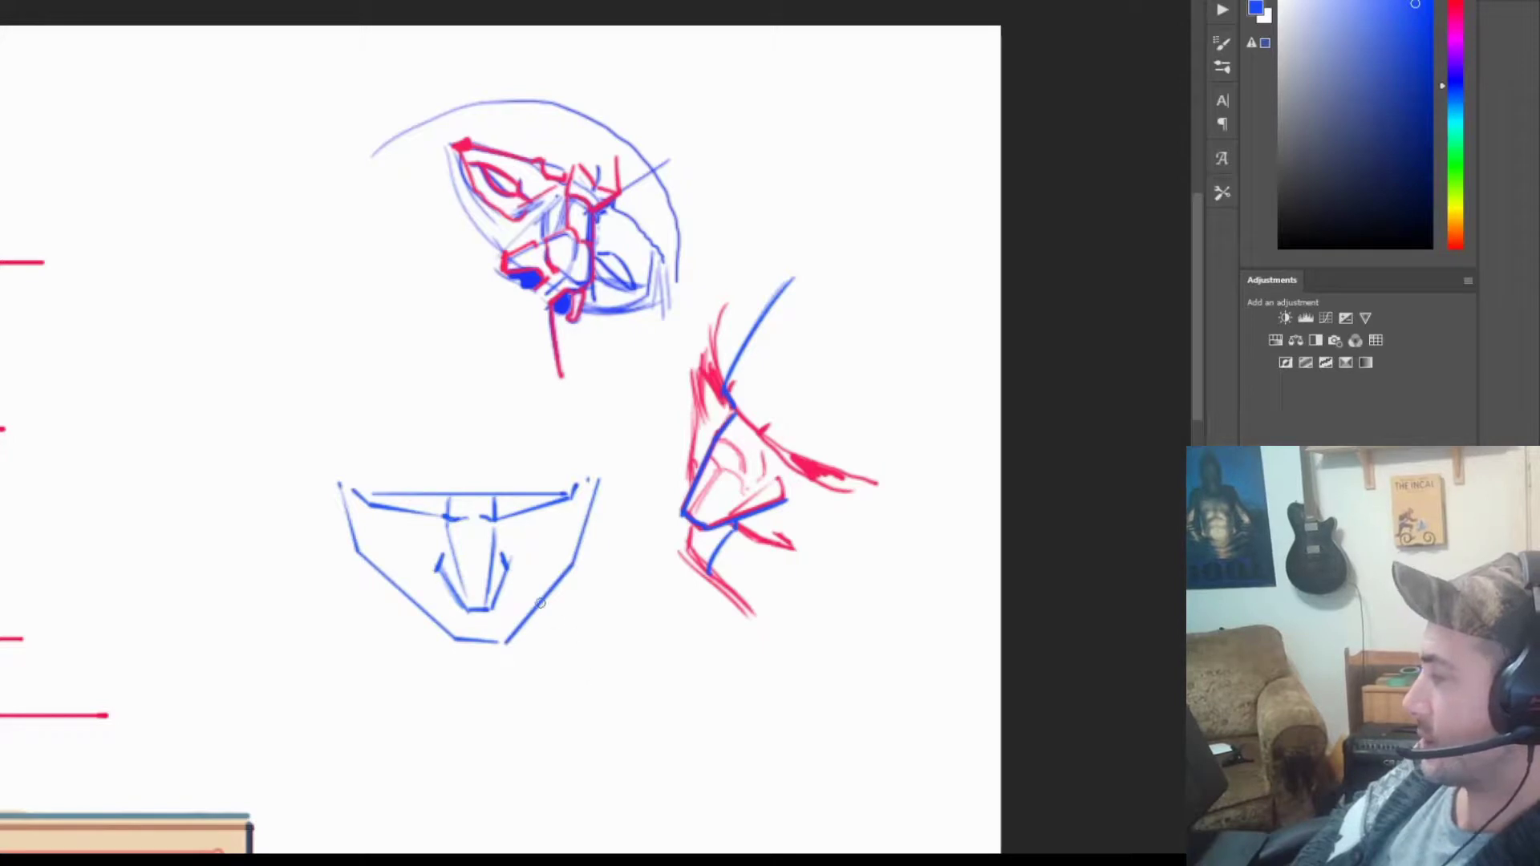
# Step: Add a blue cheek line and darken the nose's sides and bottom edge
pyautogui.moveTo(412, 539)
pyautogui.mouseDown()
pyautogui.moveTo(440, 514)
pyautogui.moveTo(537, 540)
pyautogui.mouseUp()
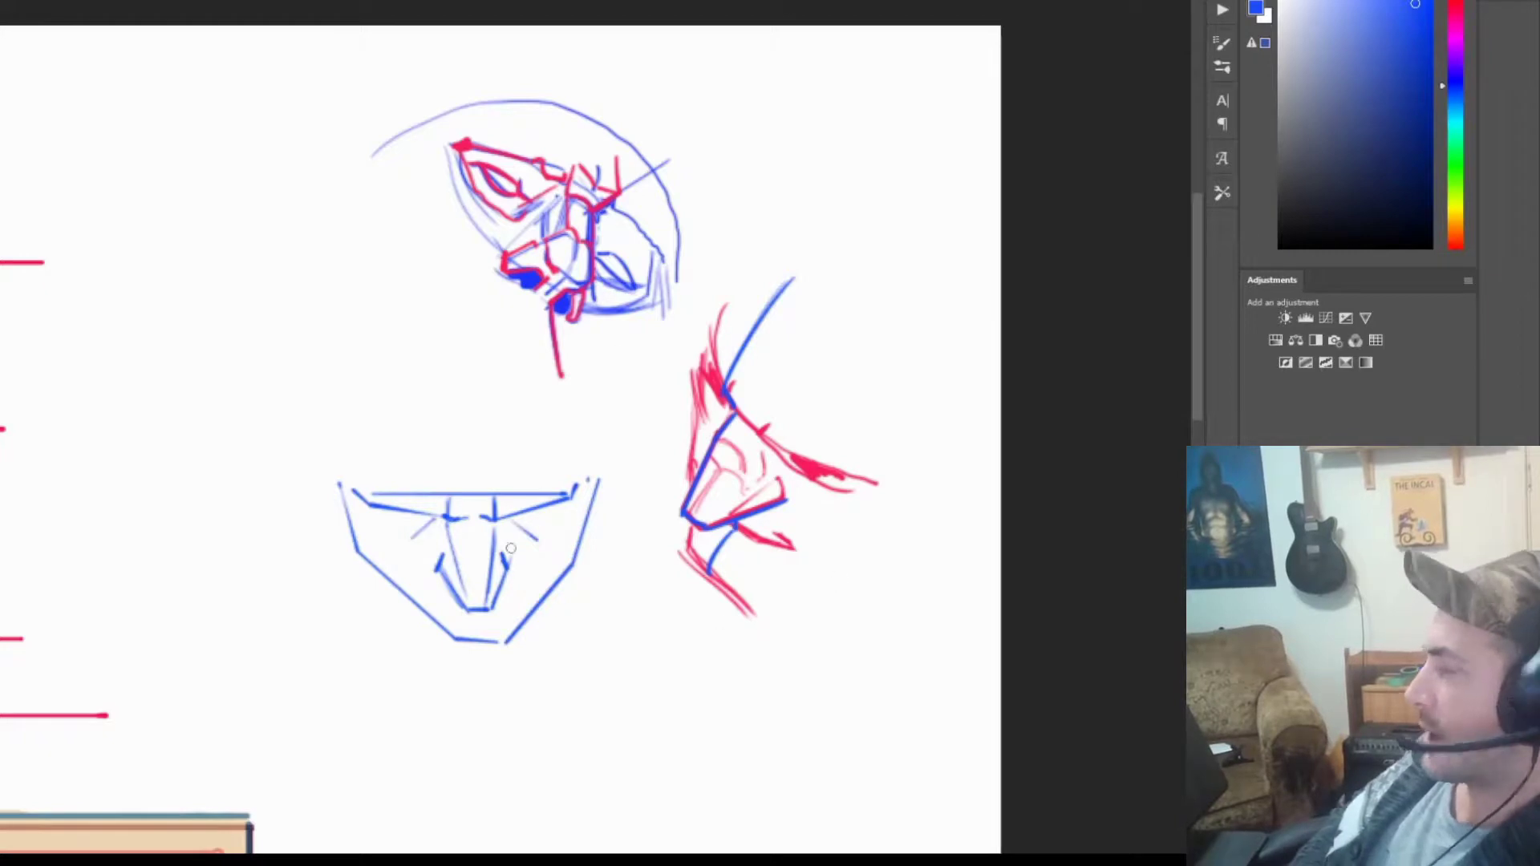
pyautogui.moveTo(509, 560); pyautogui.dragTo(490, 608)
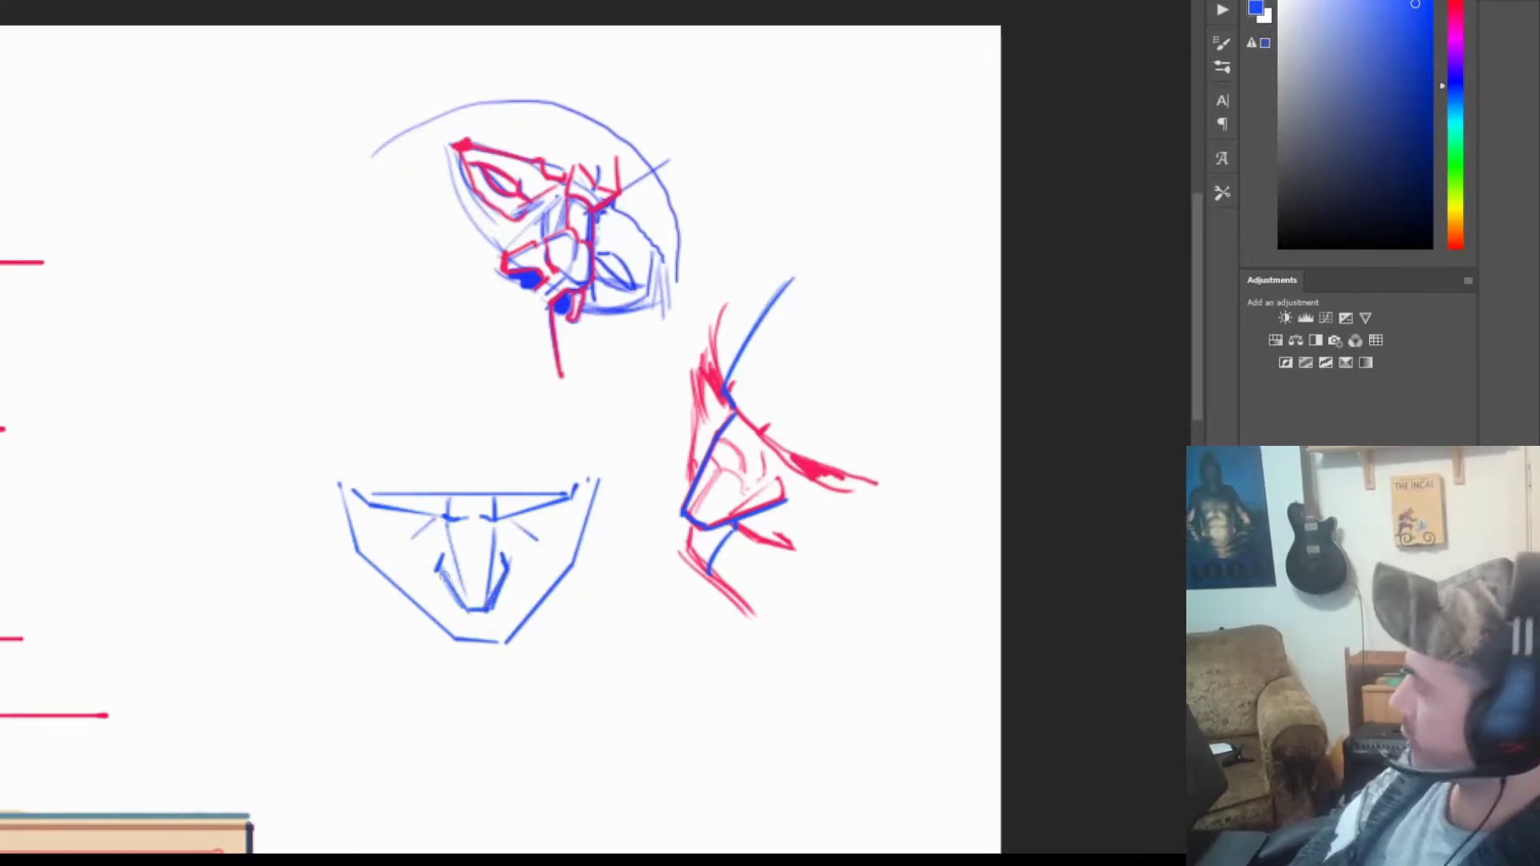
pyautogui.moveTo(440, 564); pyautogui.dragTo(480, 614)
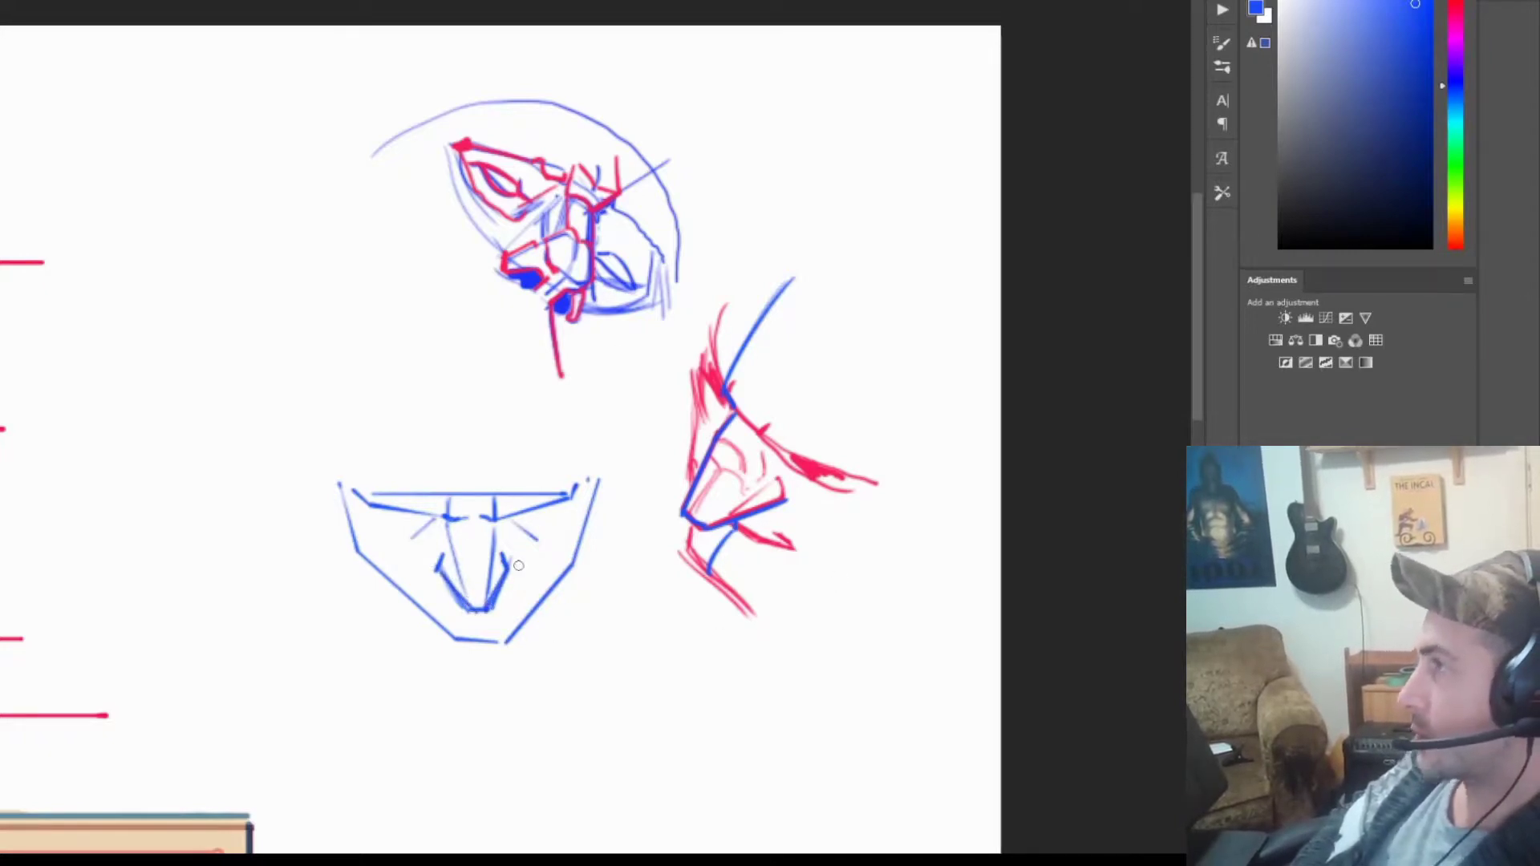
pyautogui.moveTo(513, 563)
pyautogui.mouseDown()
pyautogui.moveTo(480, 613)
pyautogui.moveTo(430, 597)
pyautogui.mouseUp()
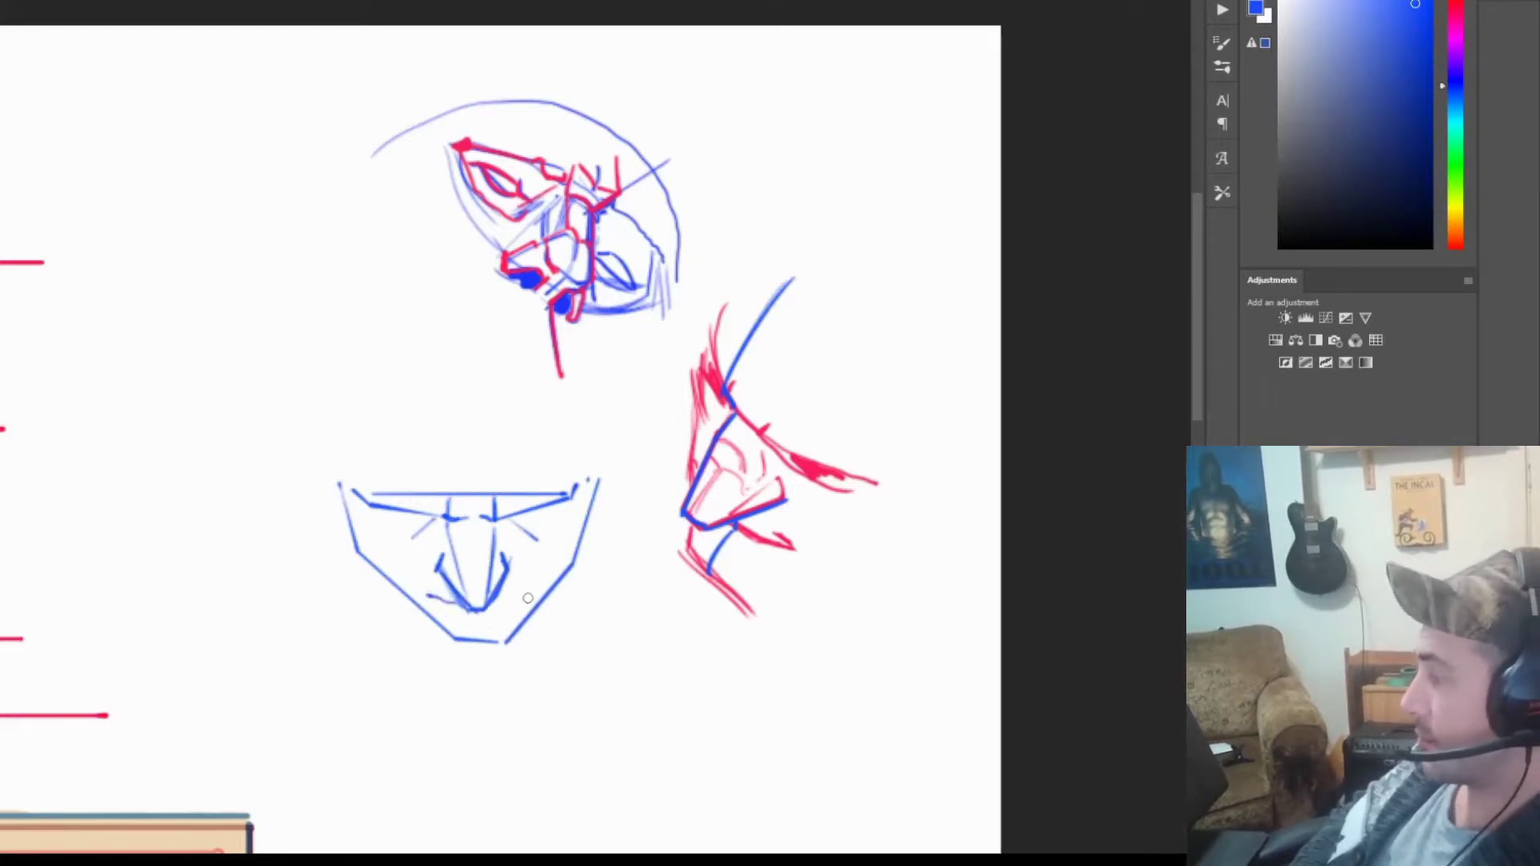
pyautogui.moveTo(527, 598)
pyautogui.mouseDown()
pyautogui.moveTo(454, 616)
pyautogui.moveTo(505, 614)
pyautogui.mouseUp()
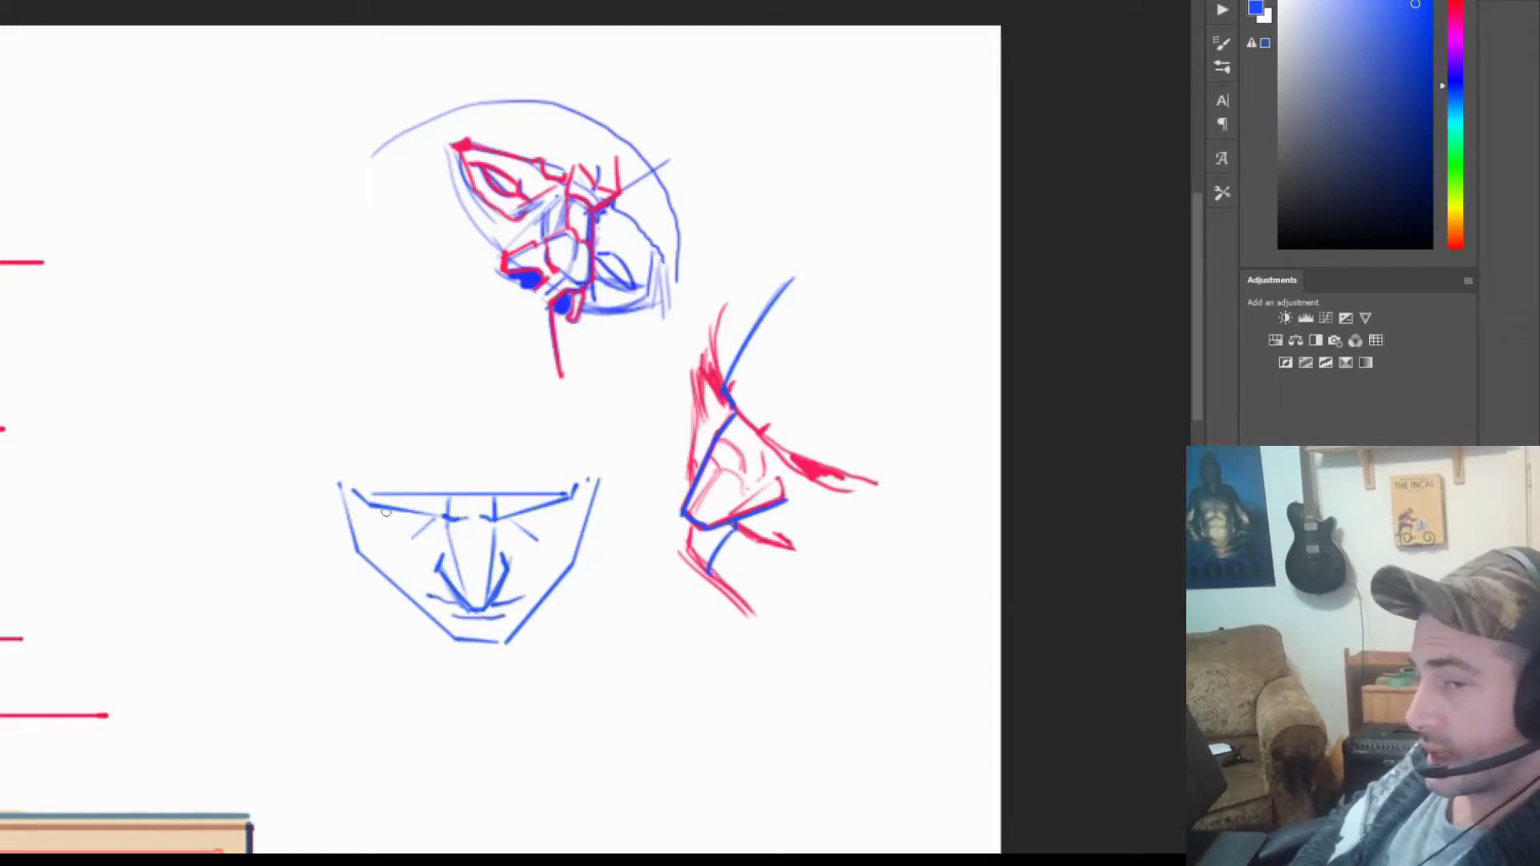
pyautogui.moveTo(386, 512)
pyautogui.mouseDown()
pyautogui.moveTo(418, 518)
pyautogui.moveTo(511, 419)
pyautogui.mouseUp()
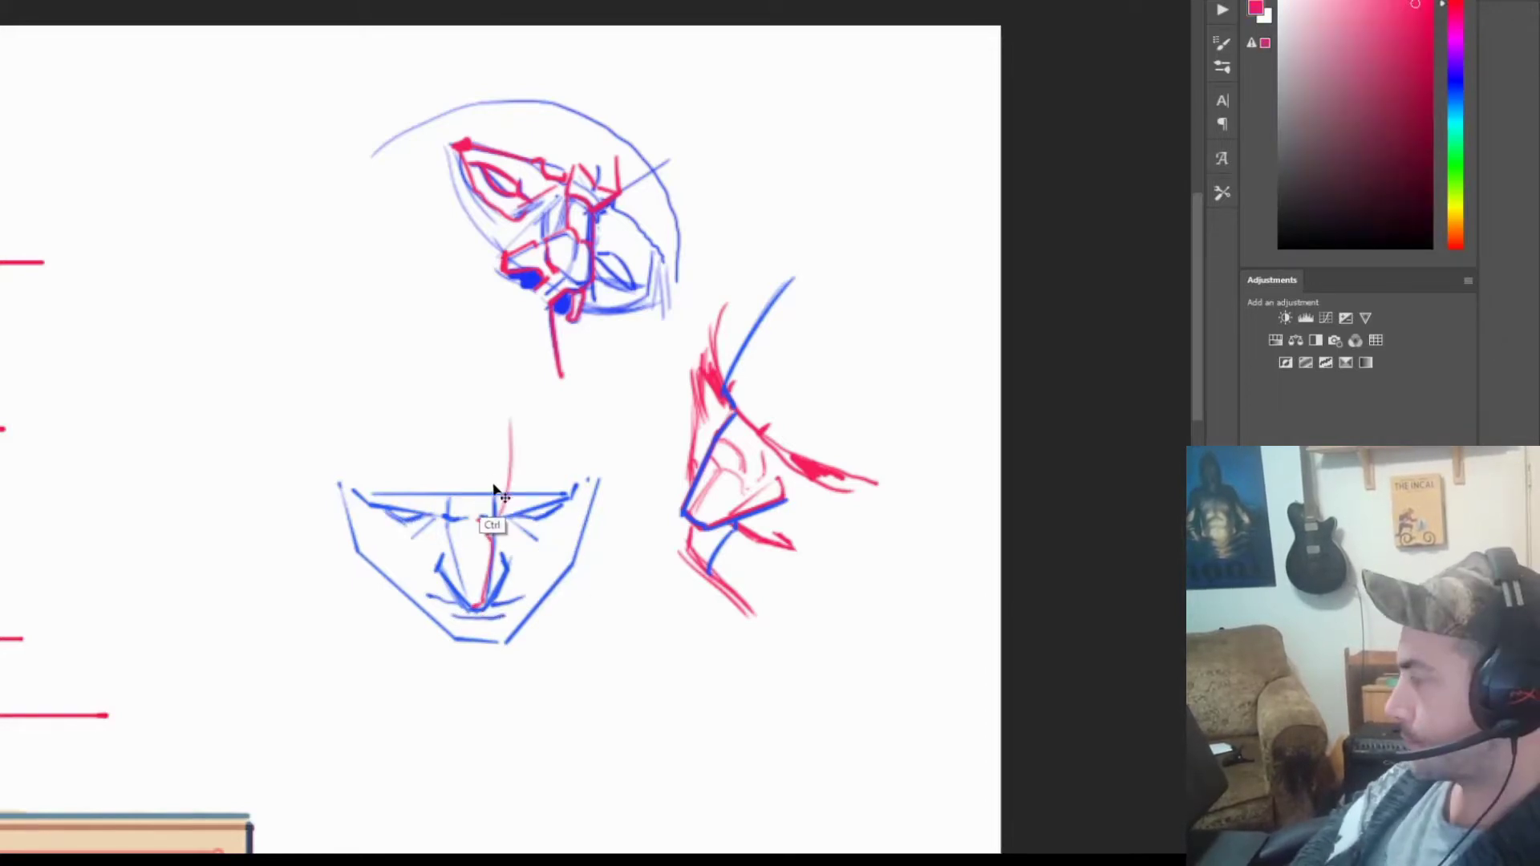
# Step: Undo the stray stroke, then paint red lines at the nose base, between the eyes, and down both jaw edges
pyautogui.hotkey('ctrl', 'z')
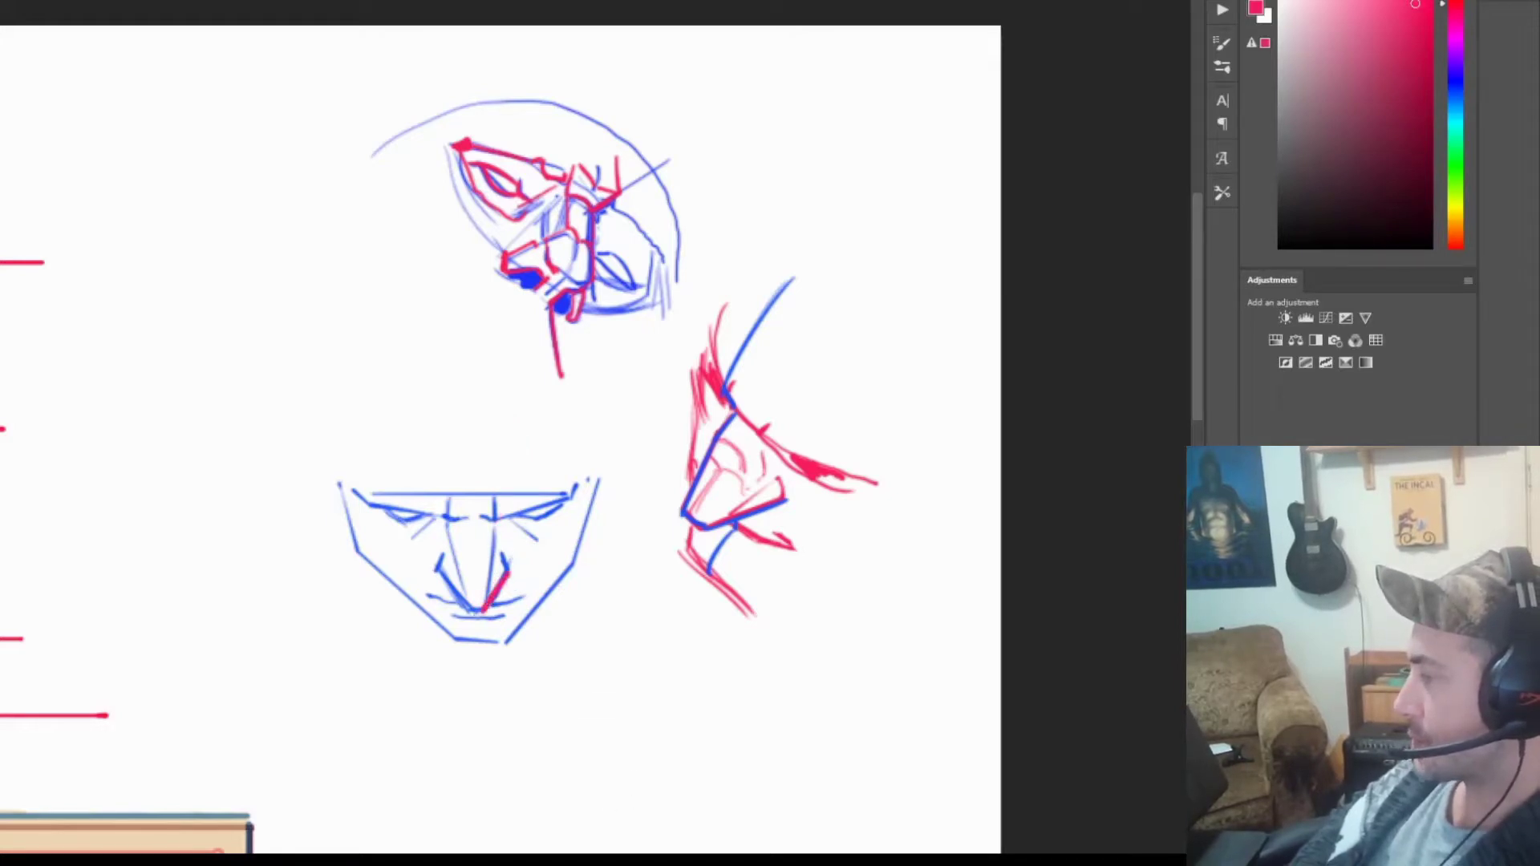
pyautogui.moveTo(488, 609); pyautogui.dragTo(474, 615)
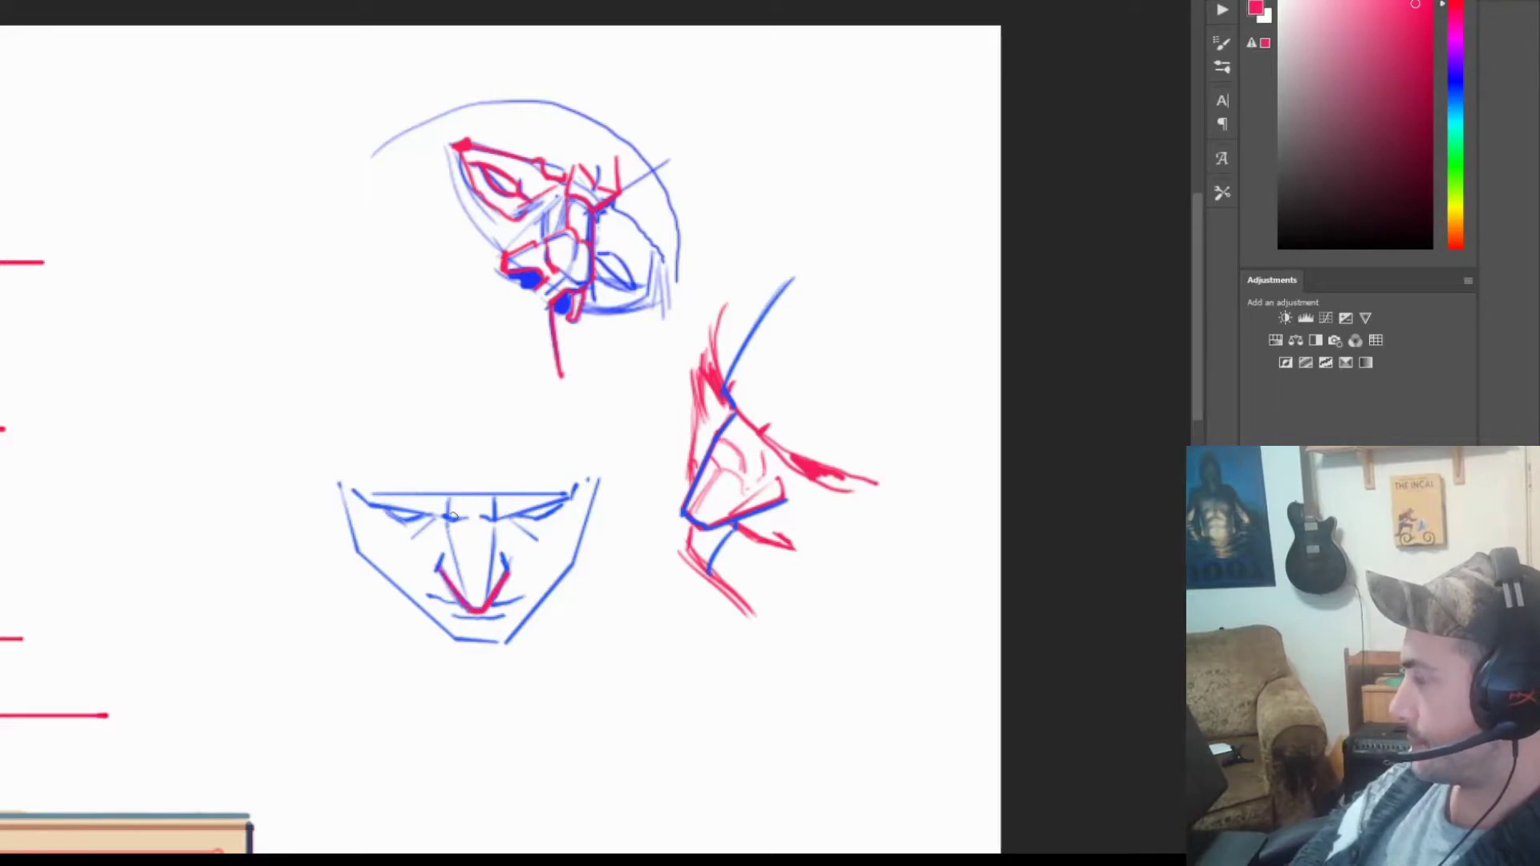
pyautogui.moveTo(451, 518); pyautogui.dragTo(487, 519)
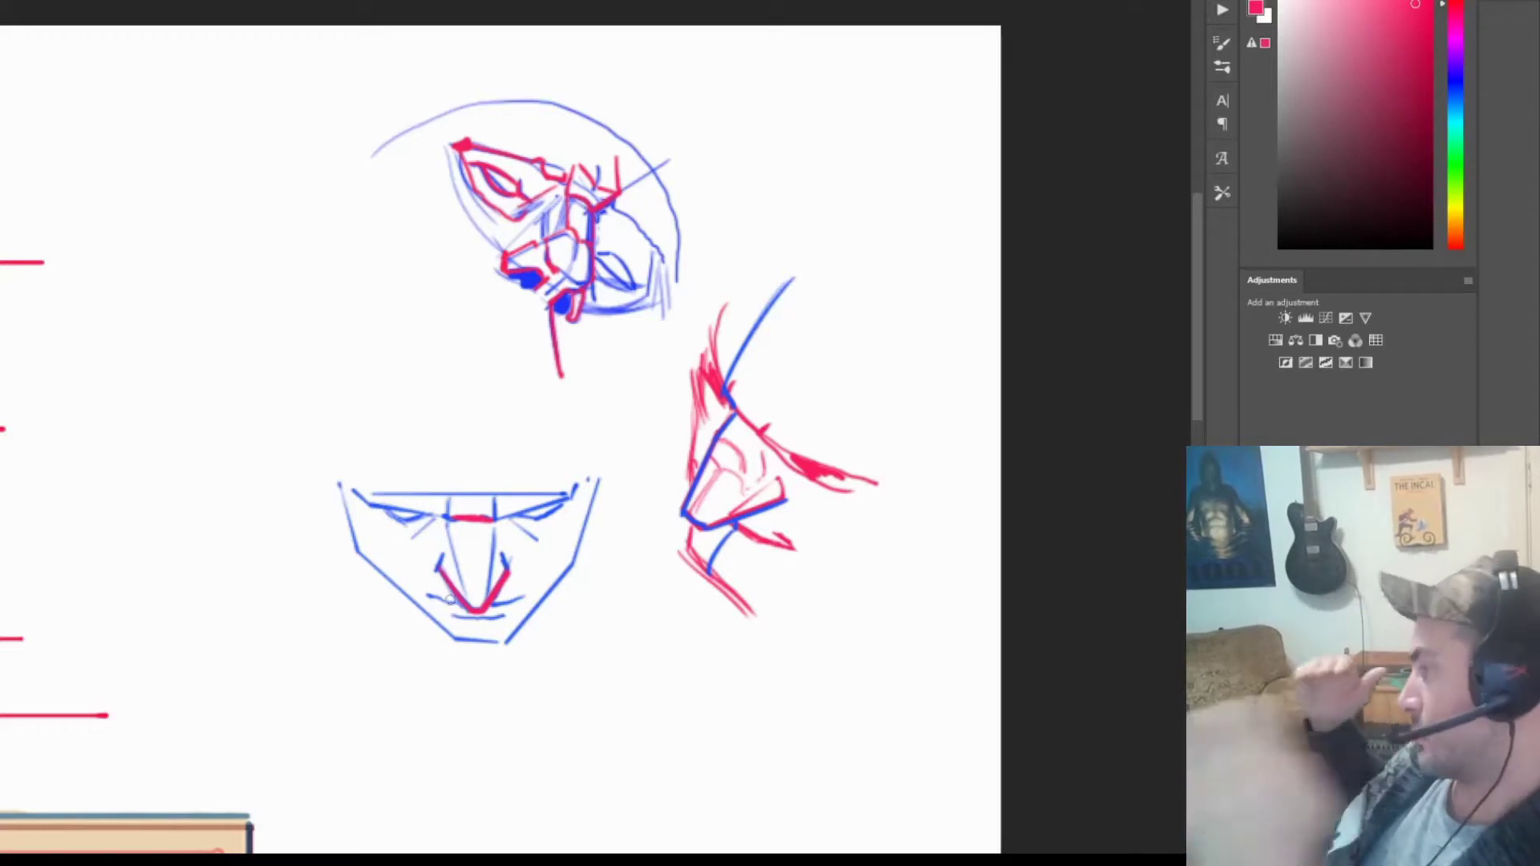
pyautogui.moveTo(344, 479); pyautogui.dragTo(368, 565)
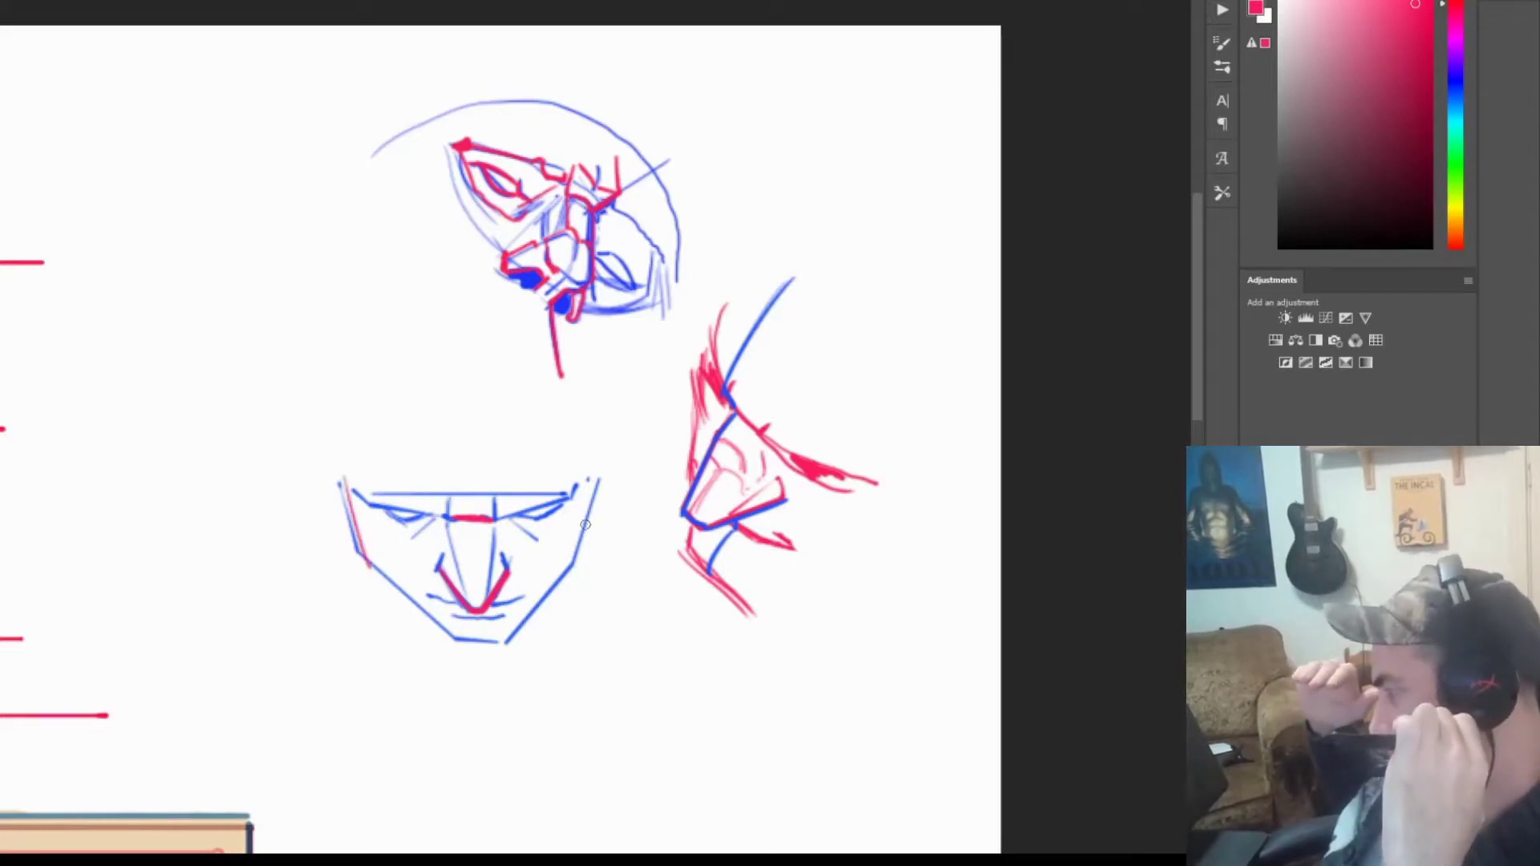
pyautogui.moveTo(598, 480); pyautogui.dragTo(578, 566)
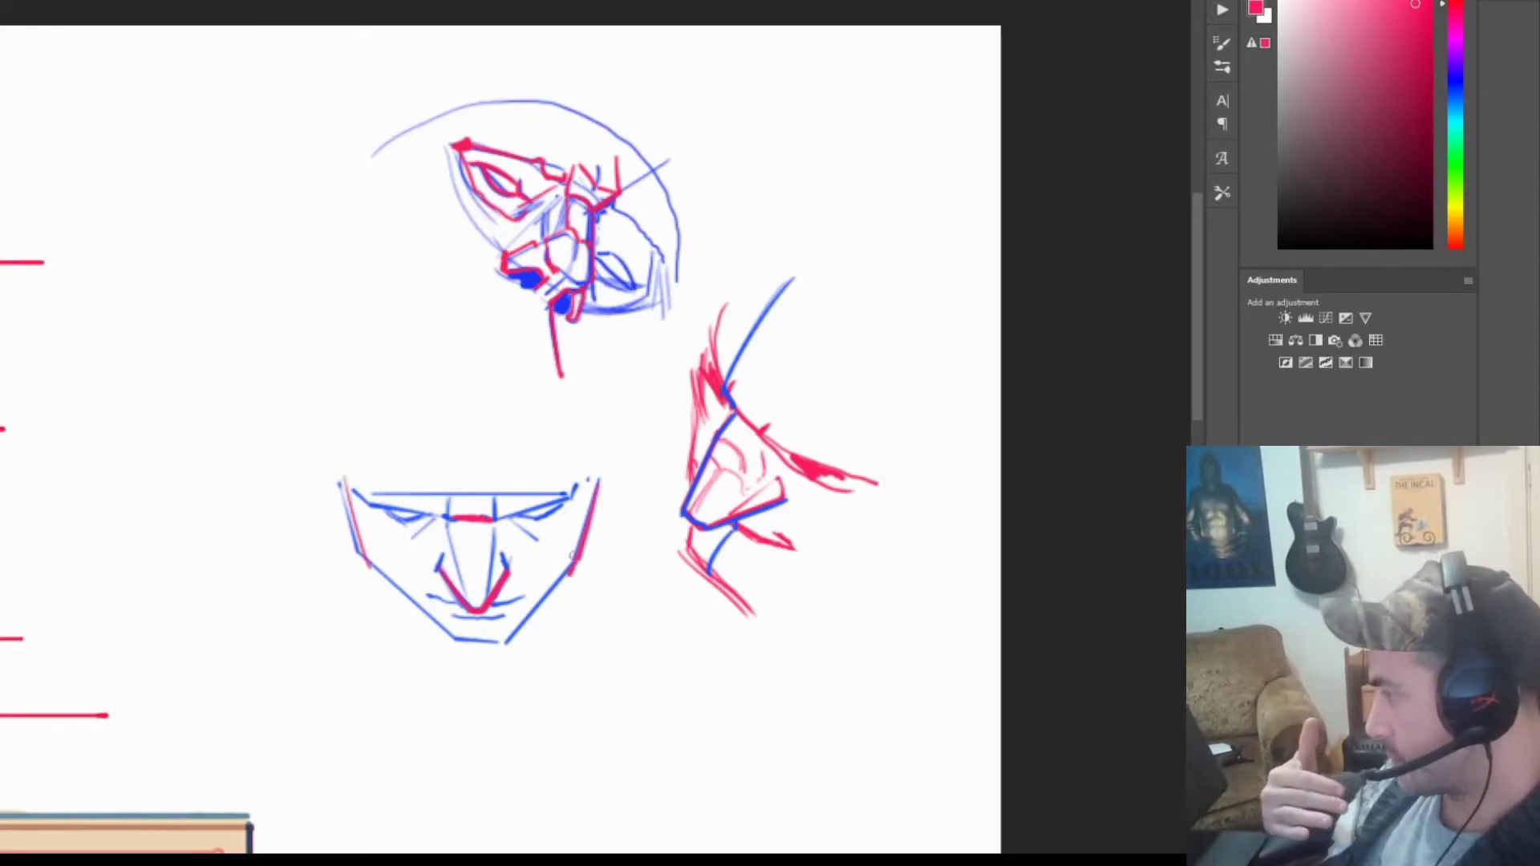
pyautogui.moveTo(361, 561)
pyautogui.mouseDown()
pyautogui.moveTo(443, 636)
pyautogui.moveTo(517, 635)
pyautogui.moveTo(452, 638)
pyautogui.moveTo(510, 638)
pyautogui.mouseUp()
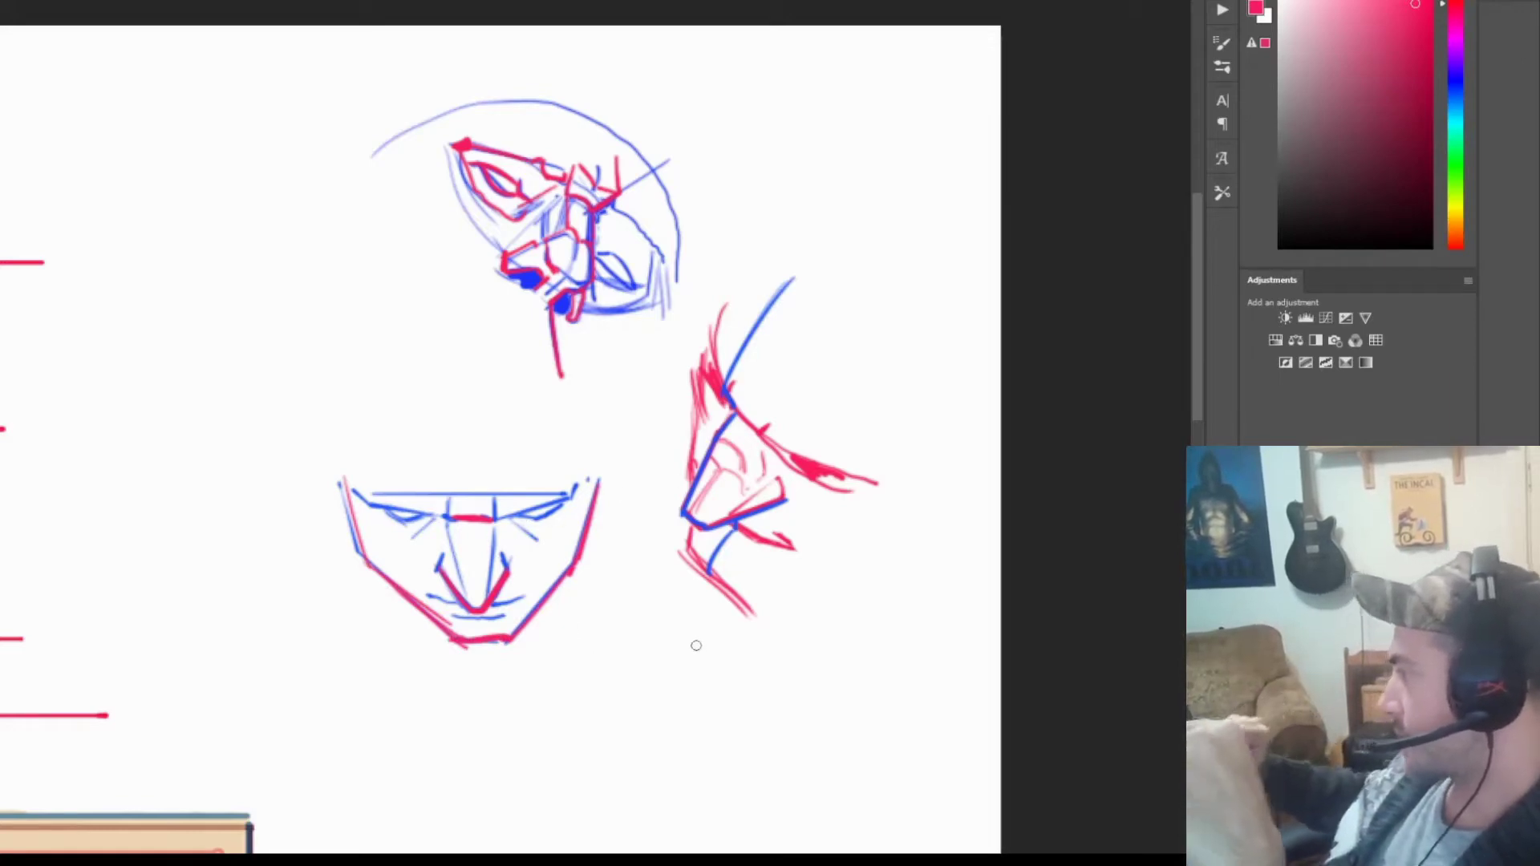
pyautogui.scroll(-2, 799, 646)
pyautogui.press('space')
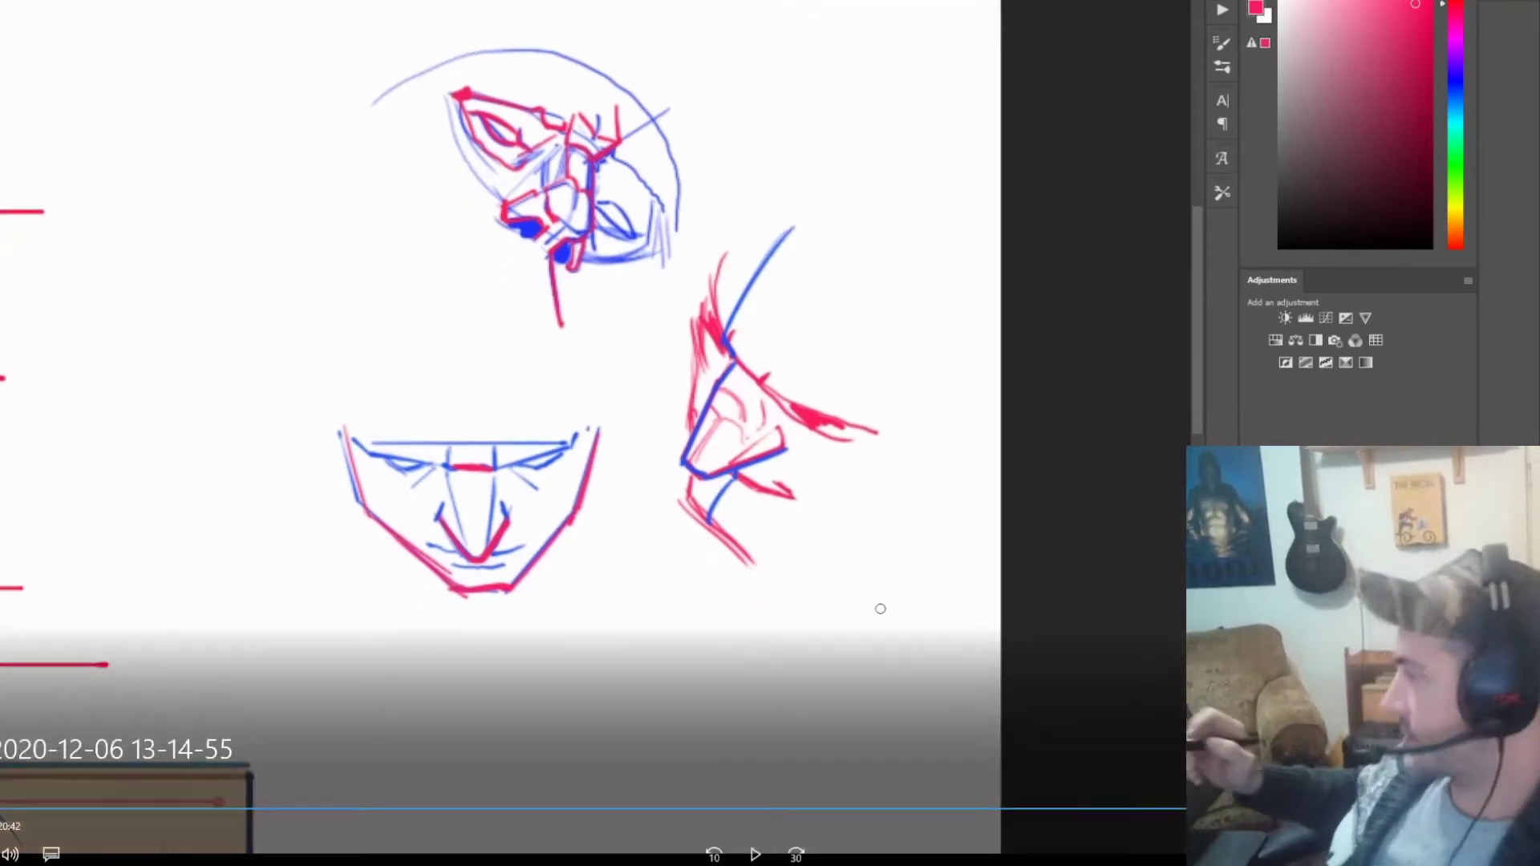